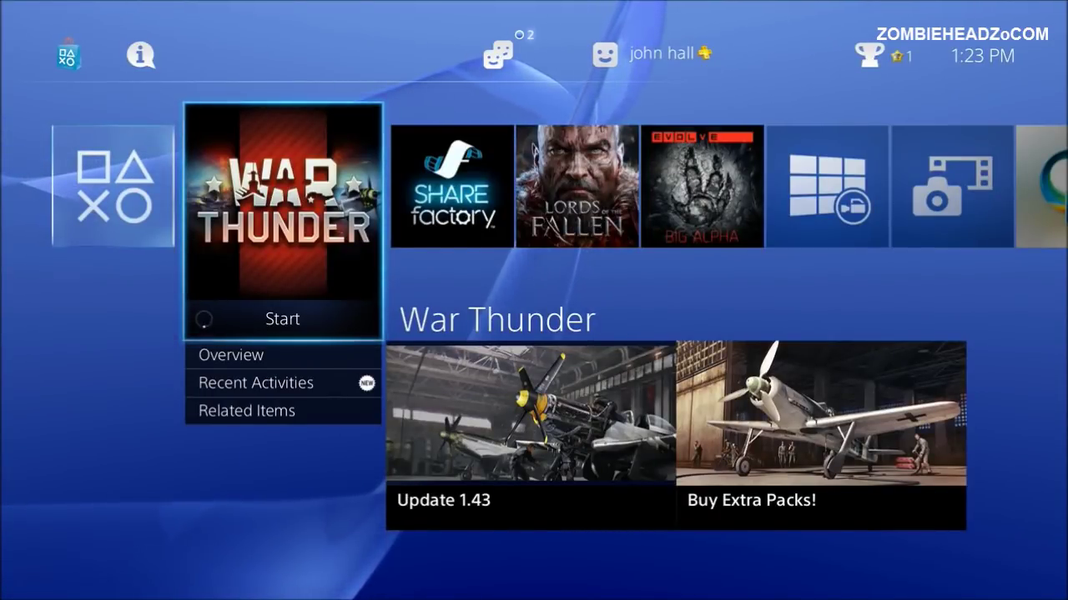
Launch SHAREfactory from the console's home screen and allow War Thunder to close
key(Right)
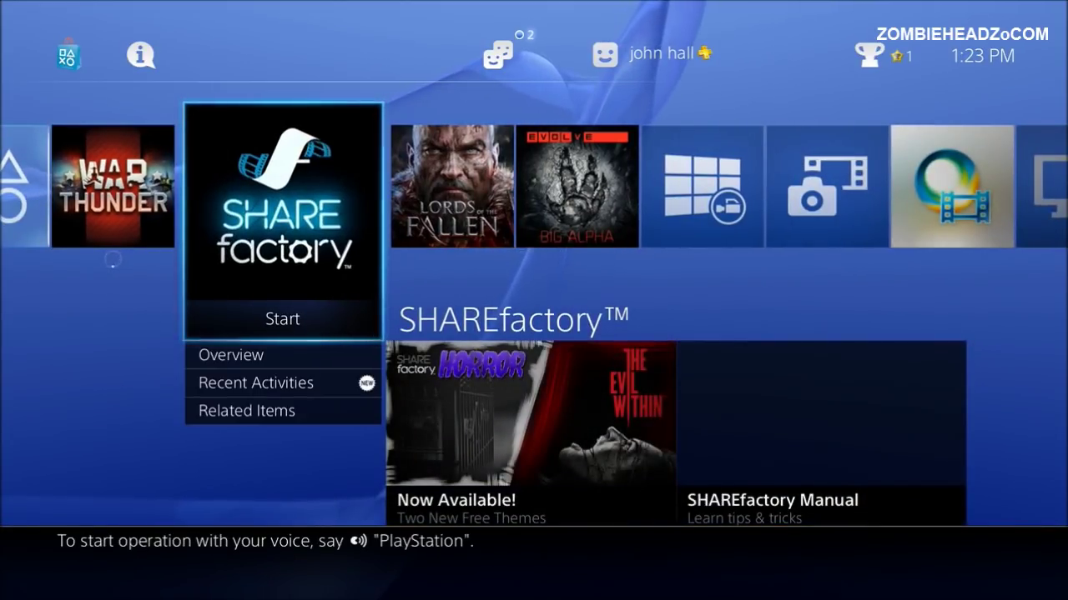
key(Return)
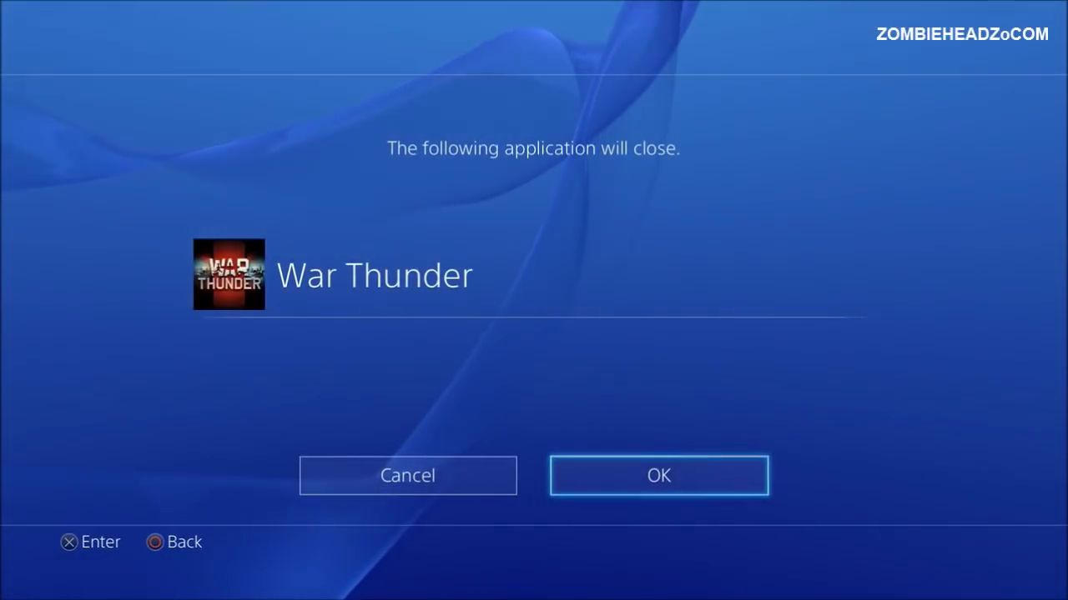
key(Return)
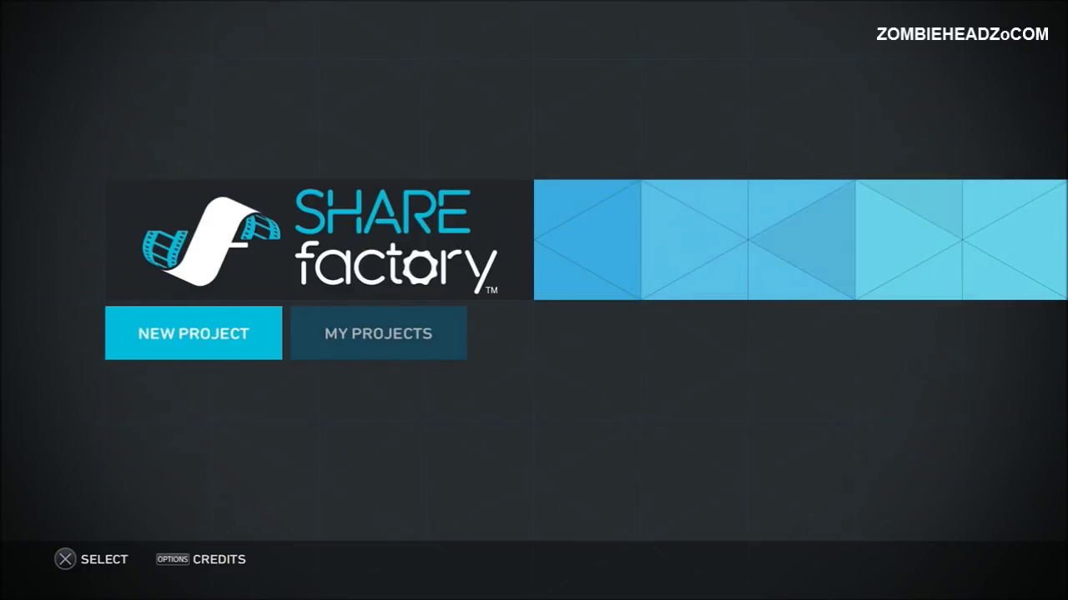
Open the list of other services that can be linked in the Share Settings
key(Print)
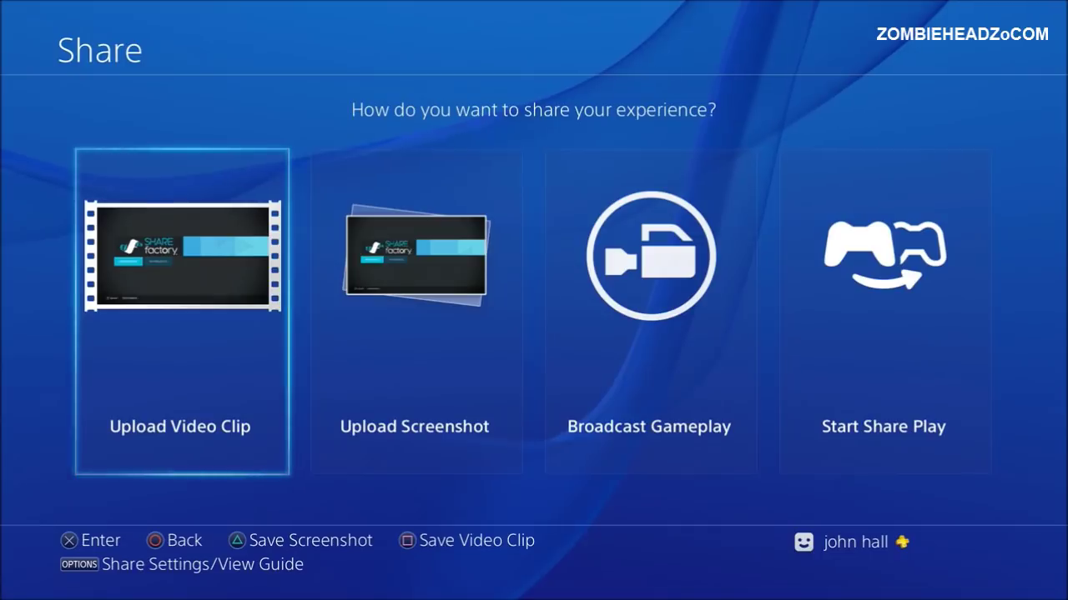
key(Menu)
key(Up)
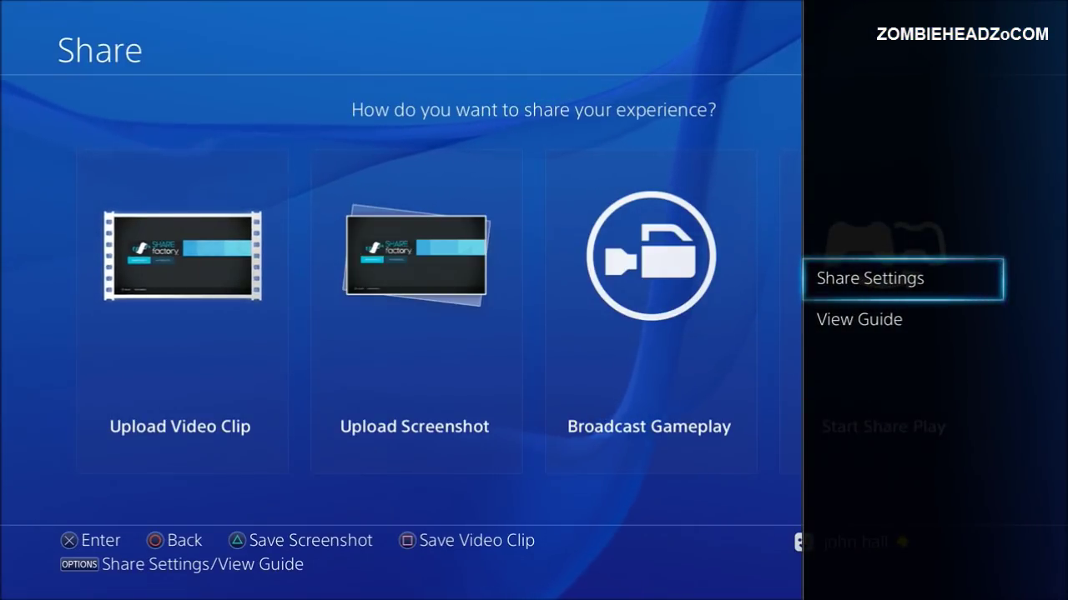
key(Return)
key(Down)
key(Down)
key(Down)
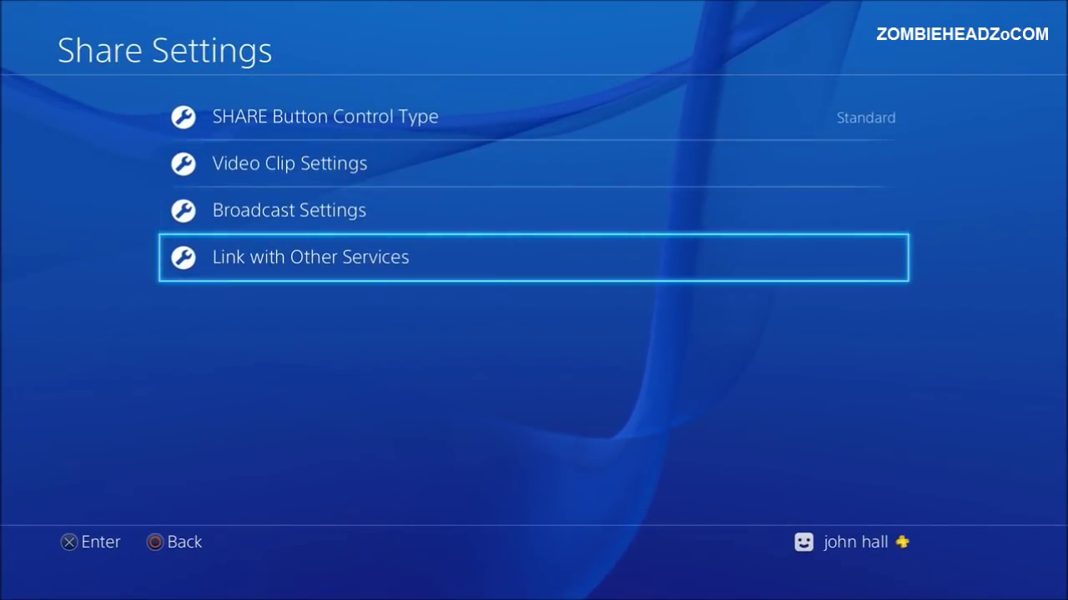
key(Return)
Check the YouTube account link, acknowledge it and return to the SHAREfactory start screen
key(Down)
key(Down)
key(Down)
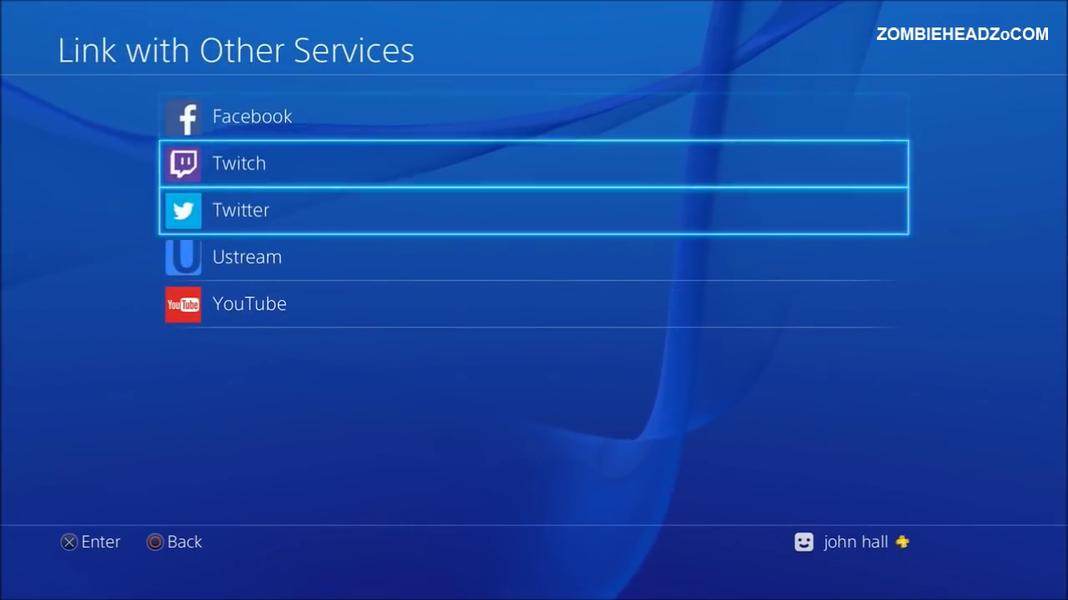
key(Up)
key(Up)
key(Up)
key(Down)
key(Down)
key(Down)
key(Down)
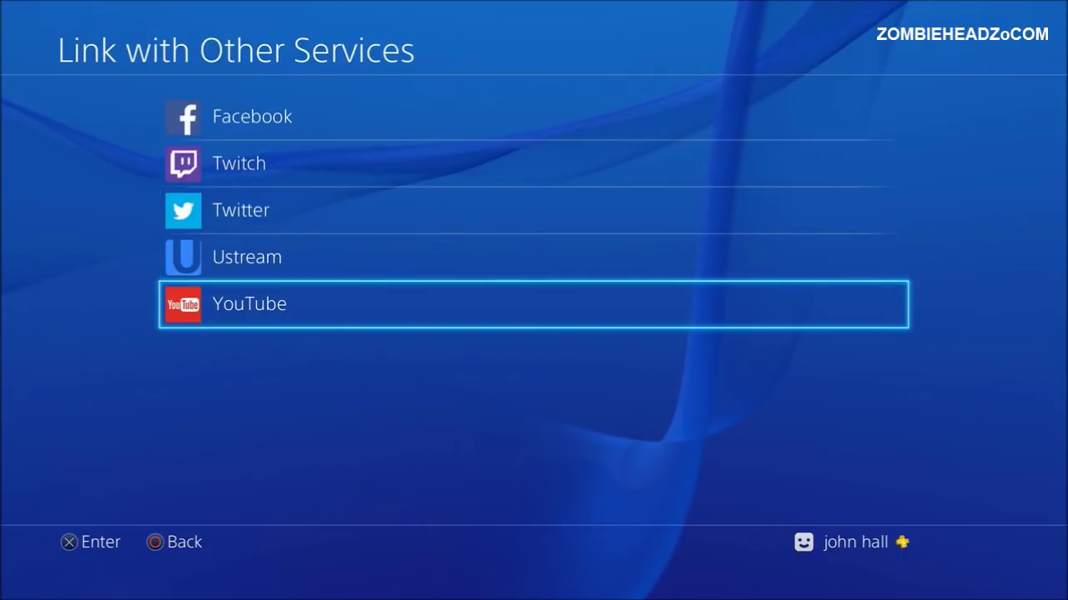
key(Return)
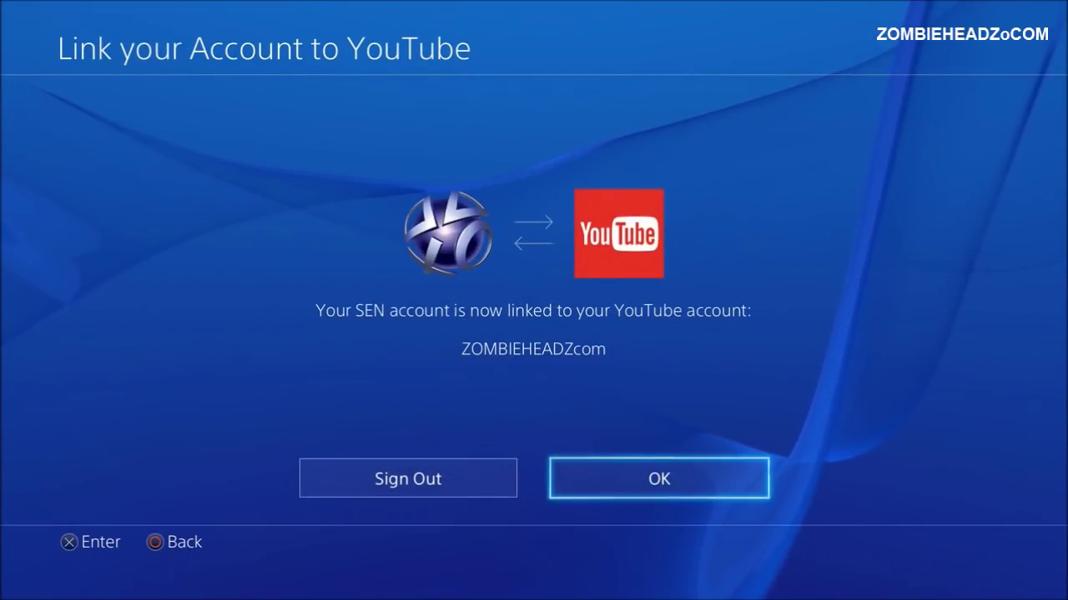
key(Return)
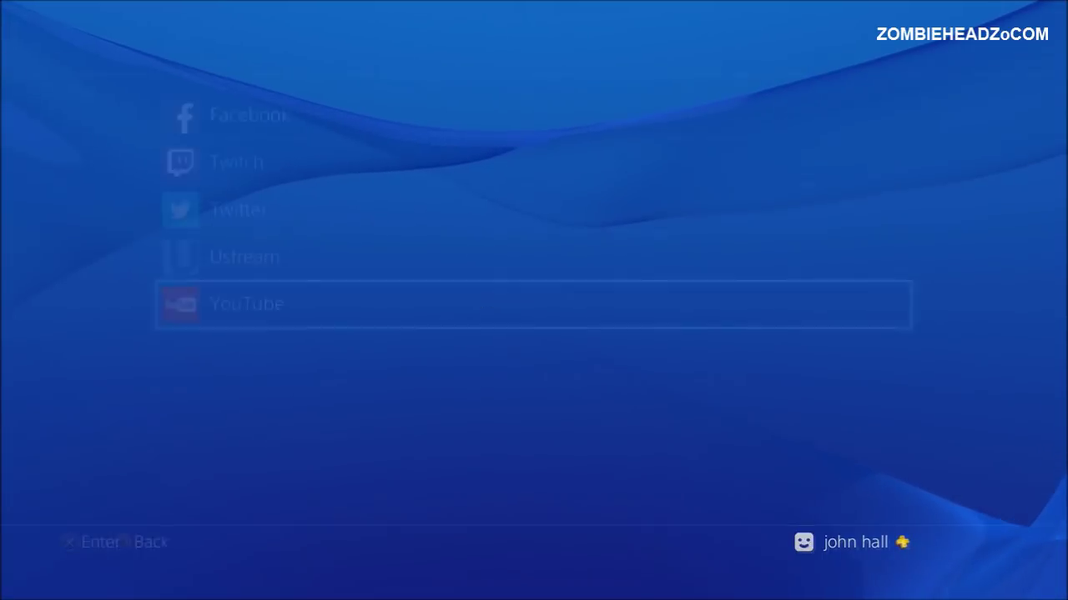
key(Escape)
key(Escape)
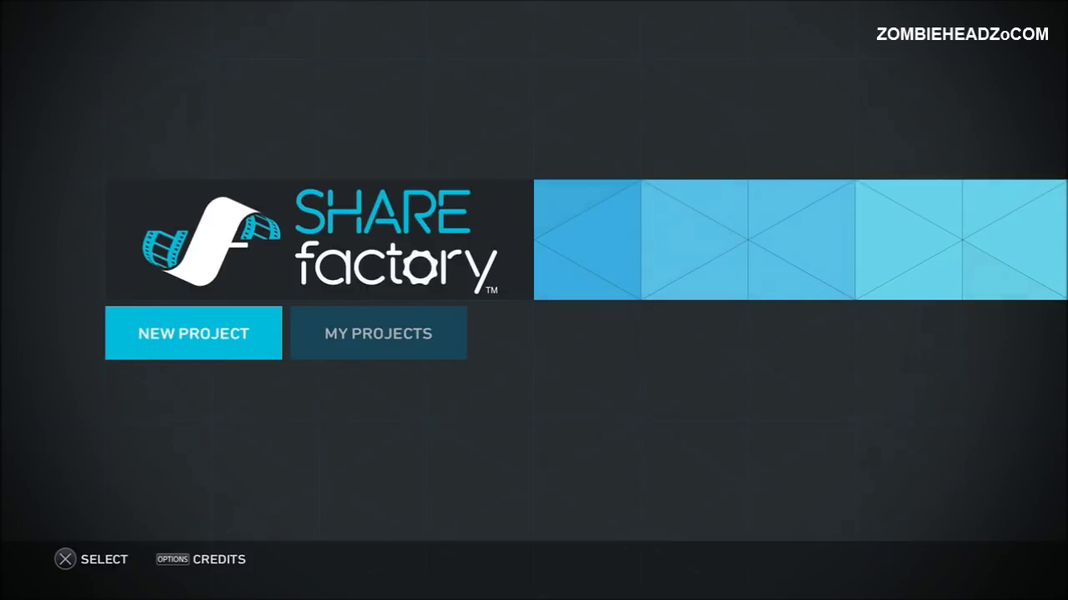
Create a new project using the PlayStation 4 Theme
key(Return)
key(Down)
key(Right)
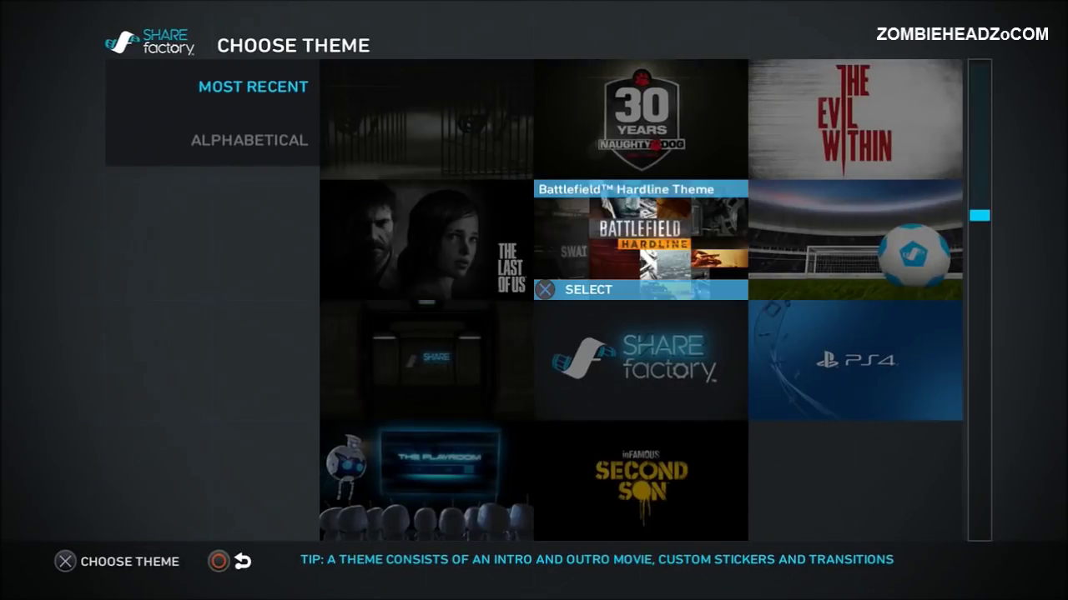
key(Down)
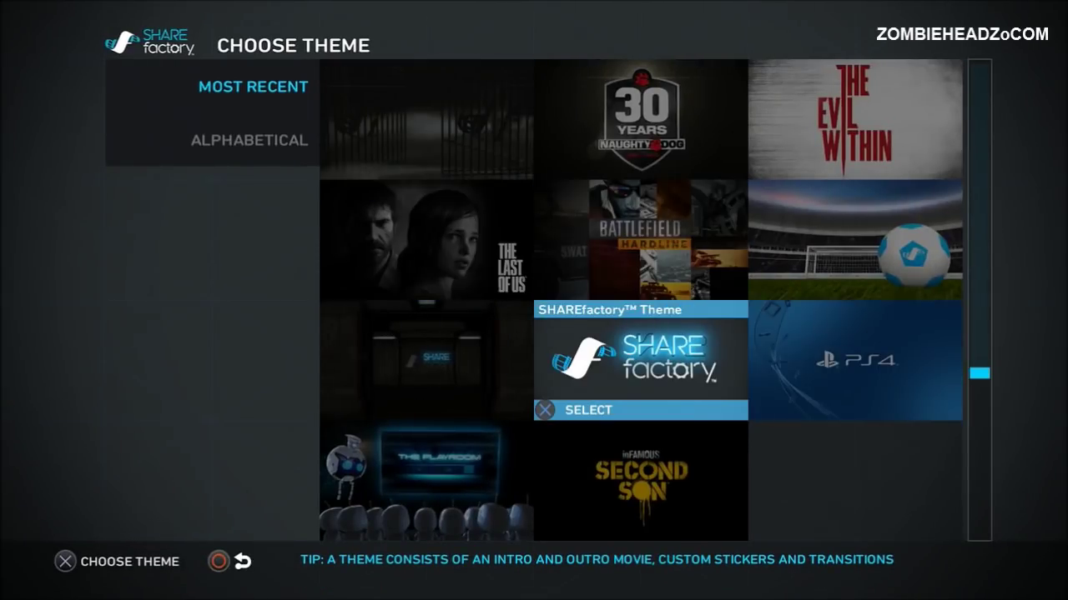
key(Right)
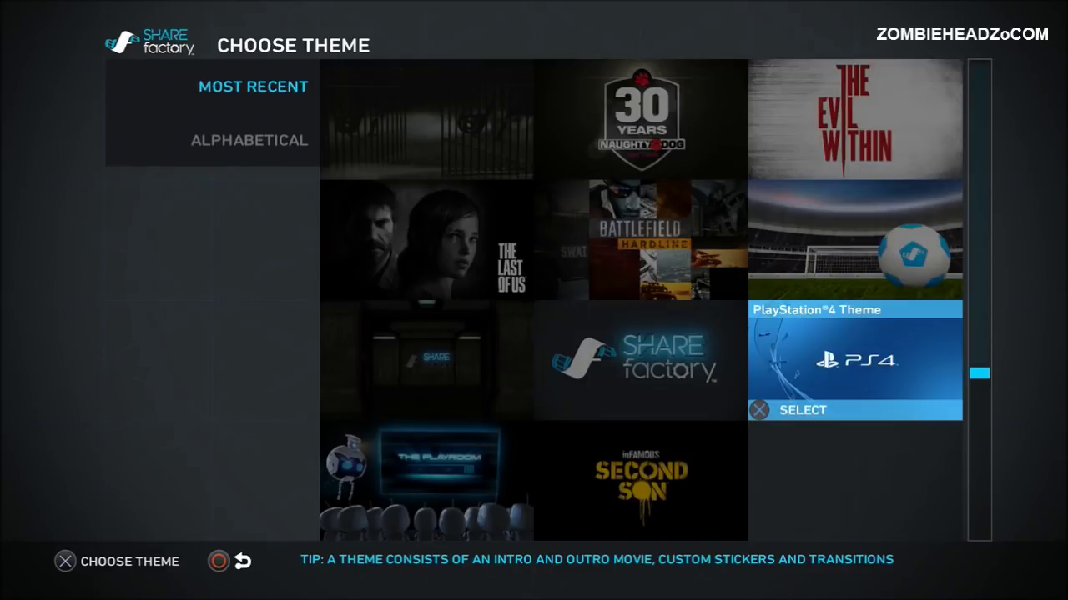
key(Left)
key(Right)
key(Return)
Add the 13m 59s War Thunder clip to the project's selected clips
key(Down)
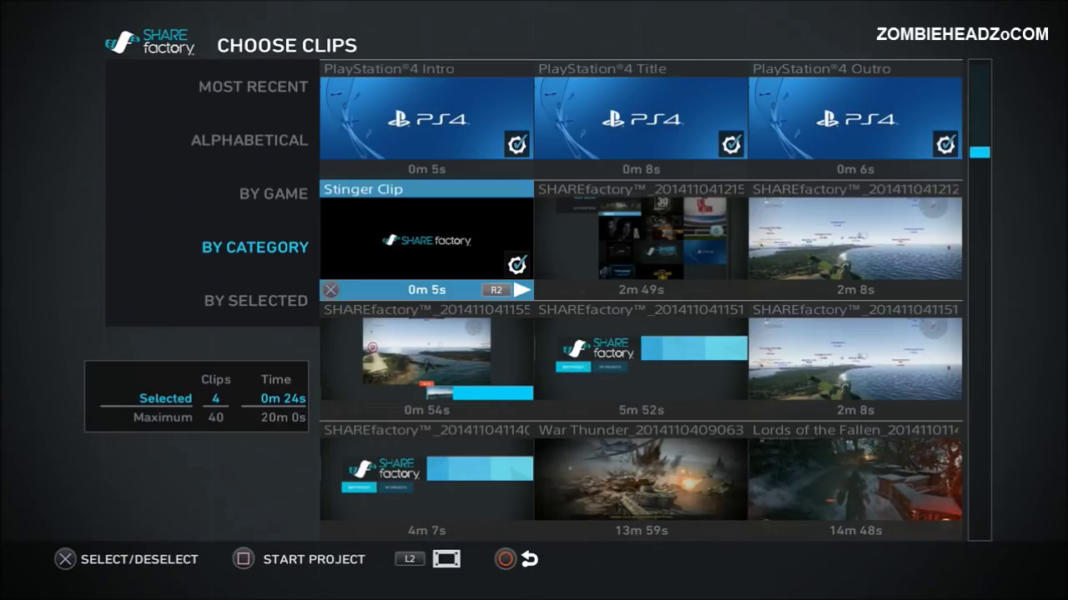
key(Down)
key(Right)
key(Down)
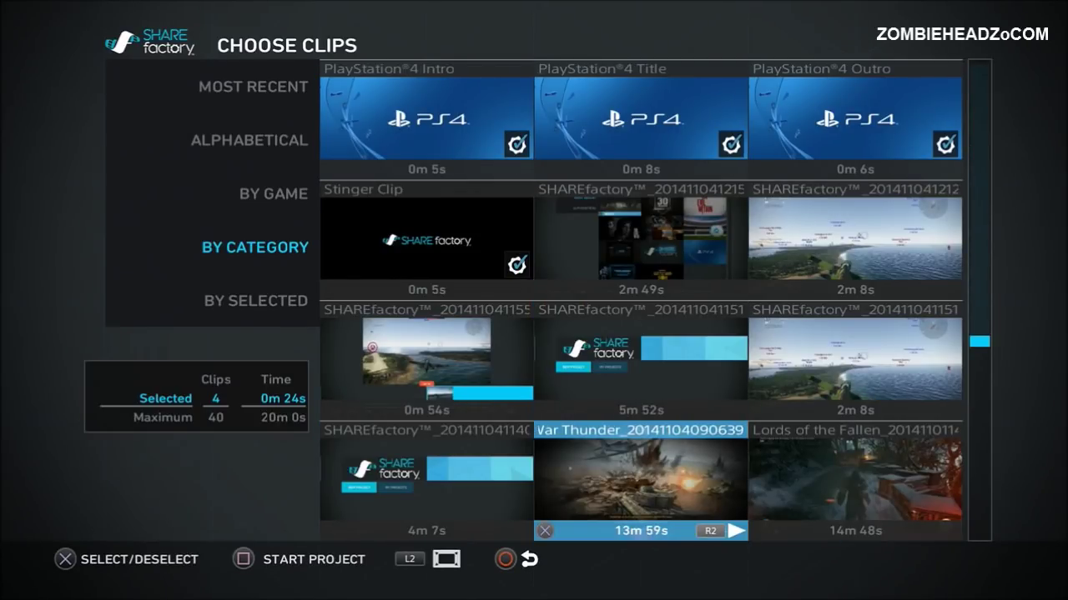
key(Return)
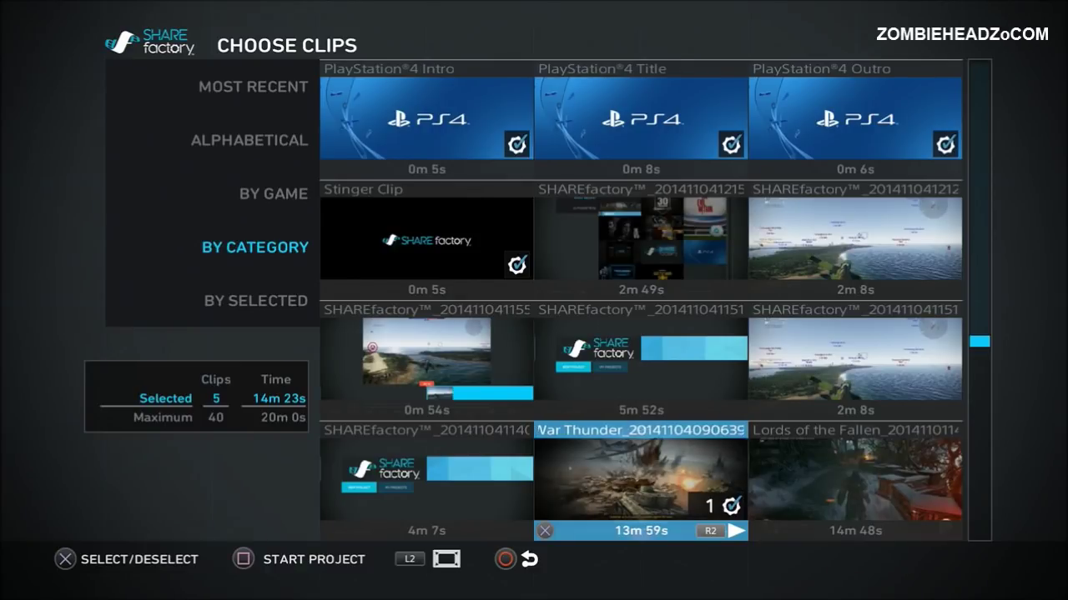
key(Left)
key(Up)
key(Up)
key(Right)
key(Down)
key(Down)
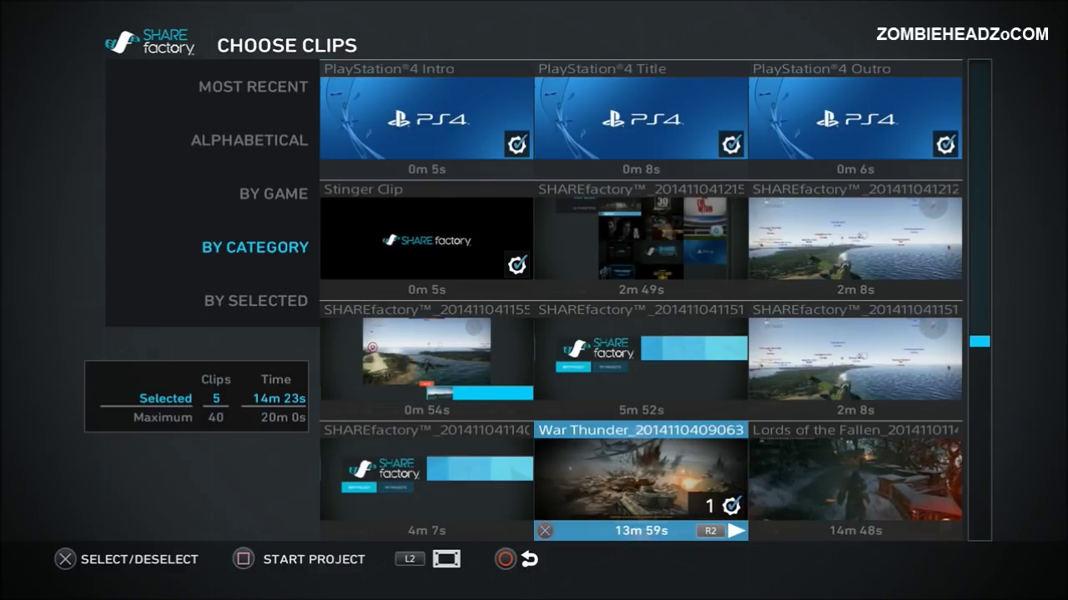
Start the project, rename it "planes" and continue to the timeline
key(Return)
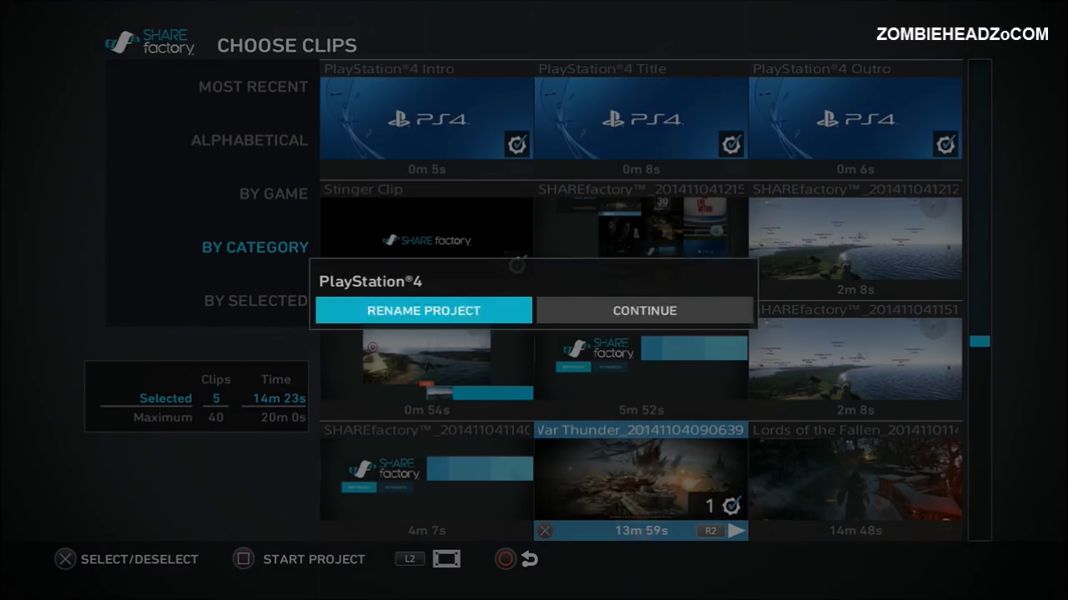
key(Return)
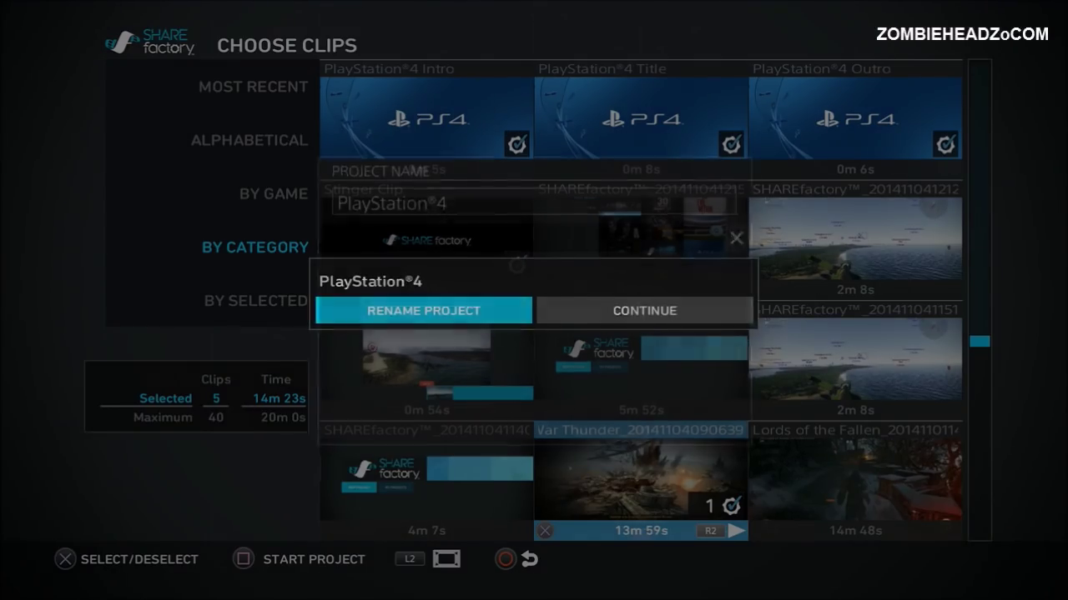
key(Right)
key(Right)
key(Right)
key(Right)
key(Right)
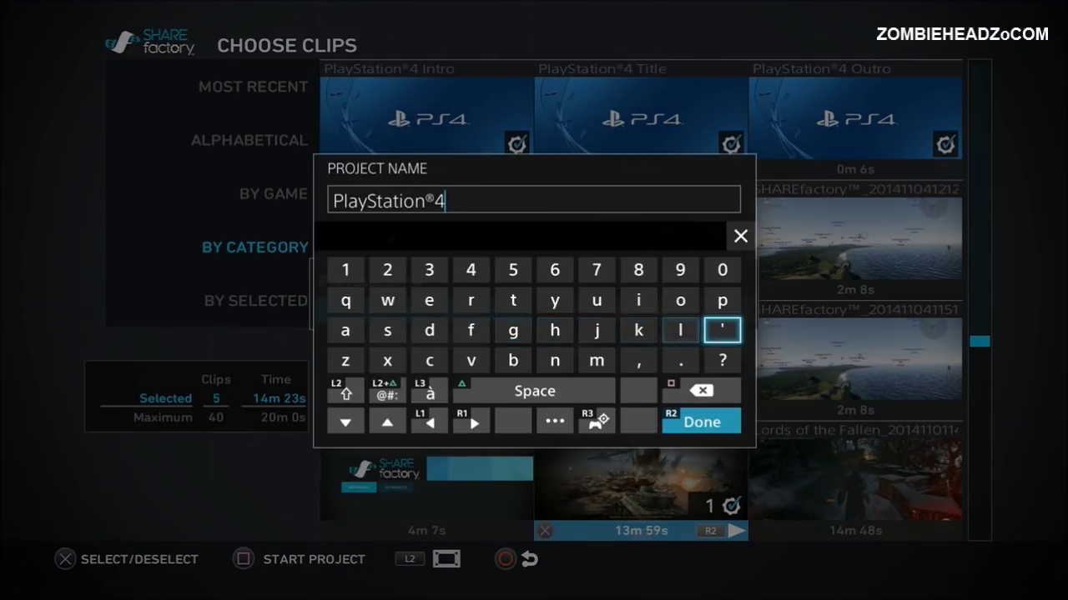
key(Up)
key(Return)
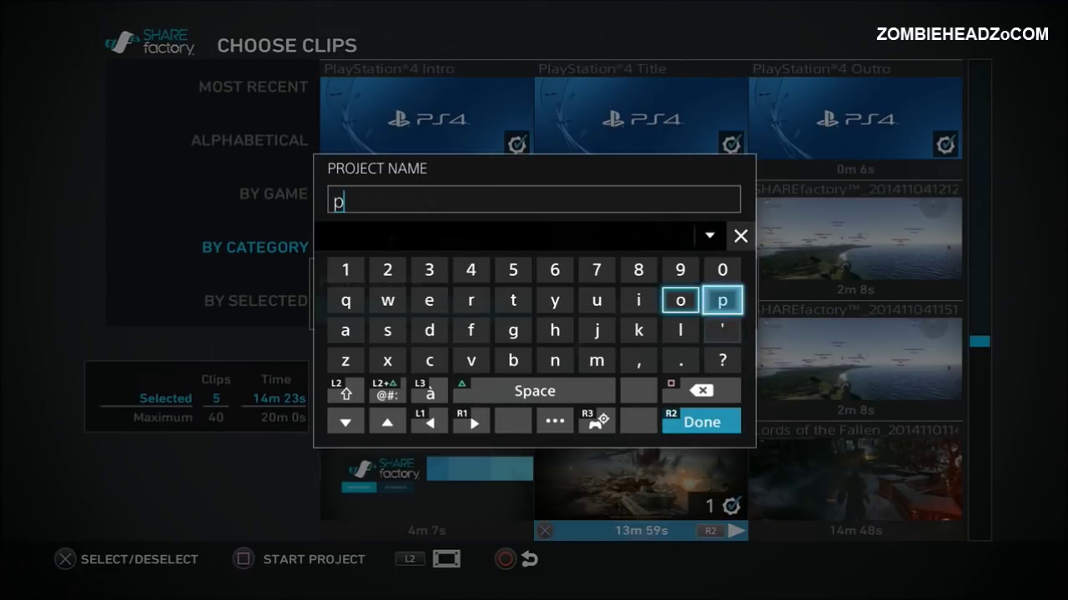
key(Down)
key(Left)
key(Return)
key(Right)
key(Right)
key(Return)
key(Right)
key(Right)
key(Right)
key(Right)
key(Right)
key(Down)
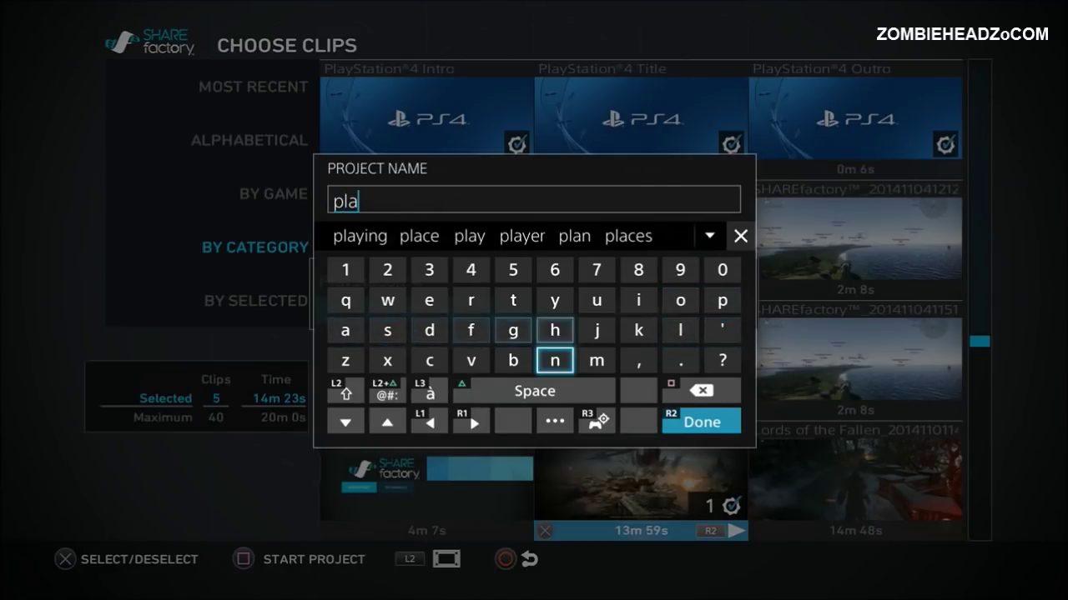
key(Return)
key(Left)
key(Left)
key(Up)
key(Up)
key(Left)
key(Return)
key(Down)
key(Left)
key(Return)
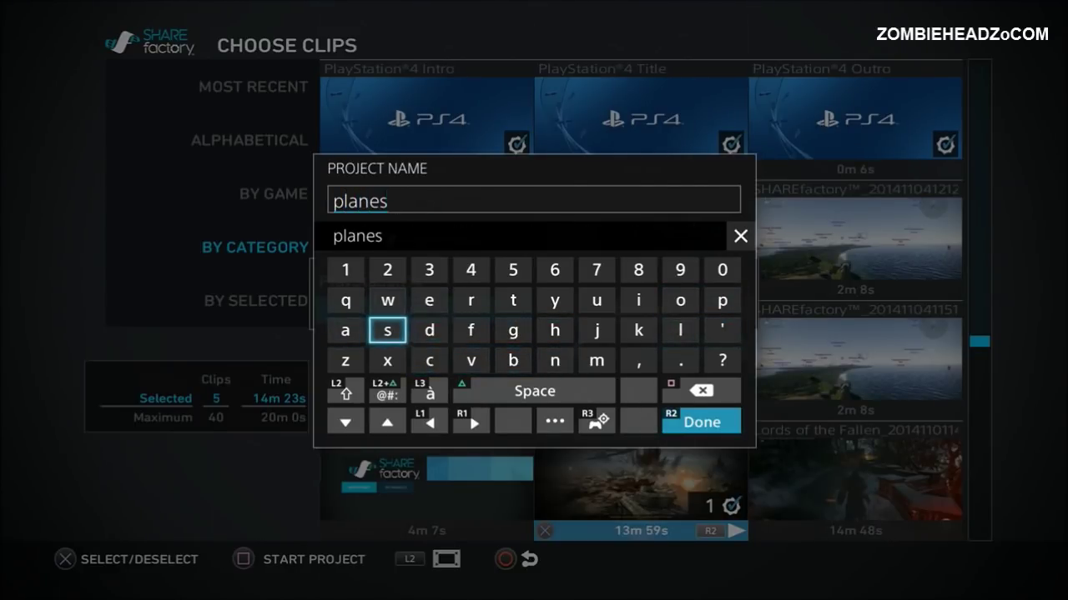
key(Return)
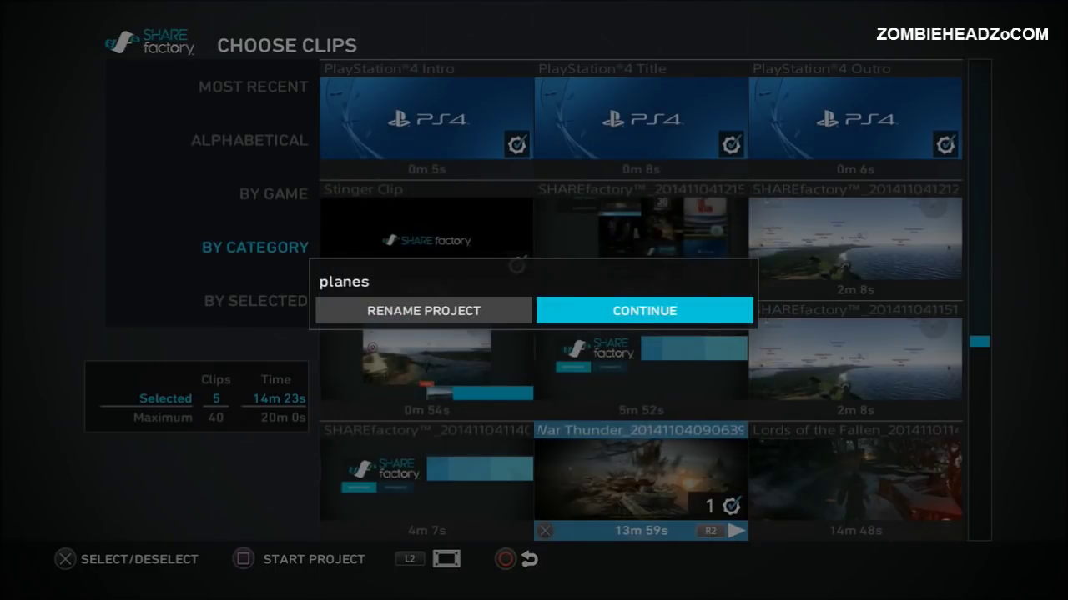
key(Return)
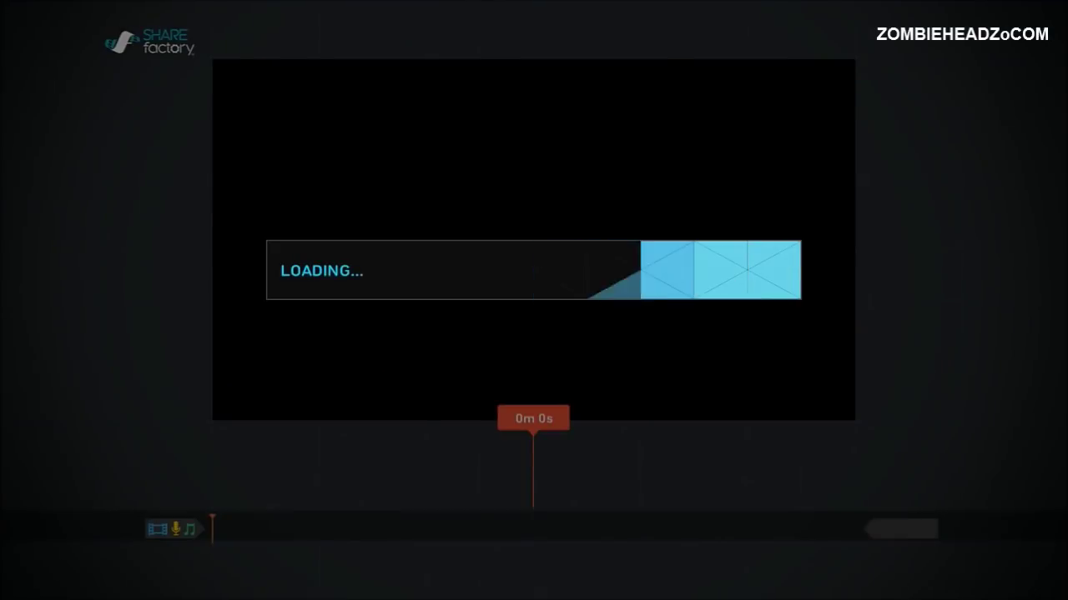
Delete the PlayStation 4 intro clip from the start of the timeline
key(Right)
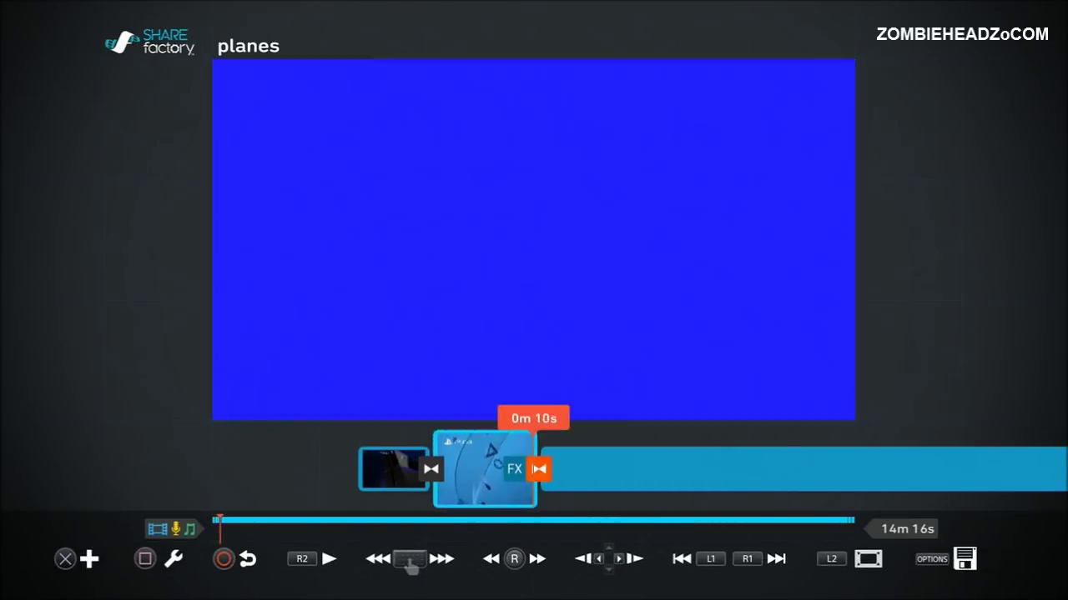
key(Left)
key(Left)
key(Left)
key(Left)
key(Left)
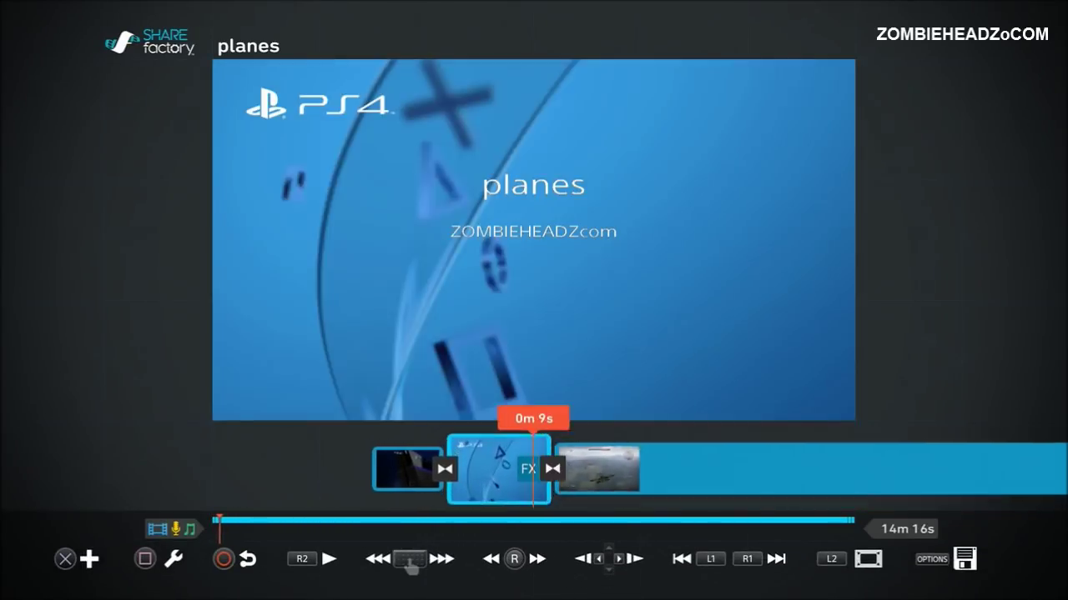
key(Right)
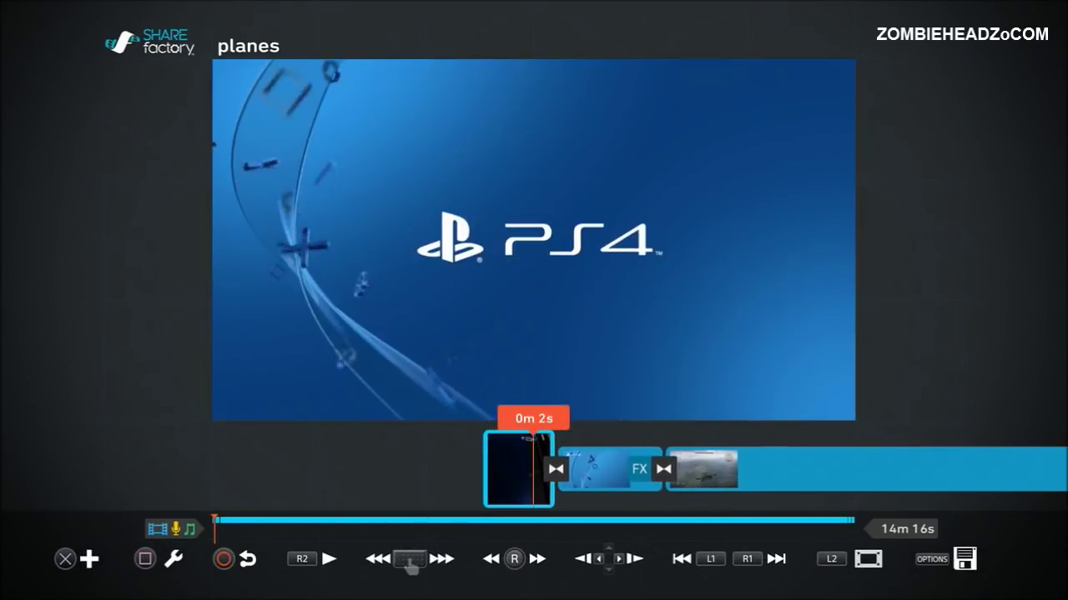
key(Left)
key(Left)
key(Right)
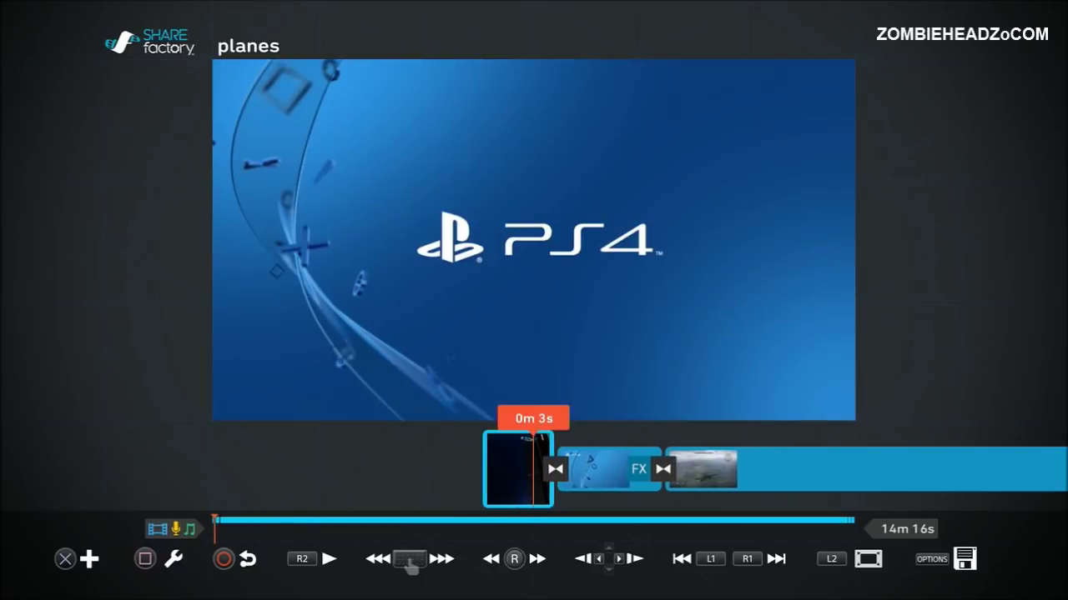
key(Left)
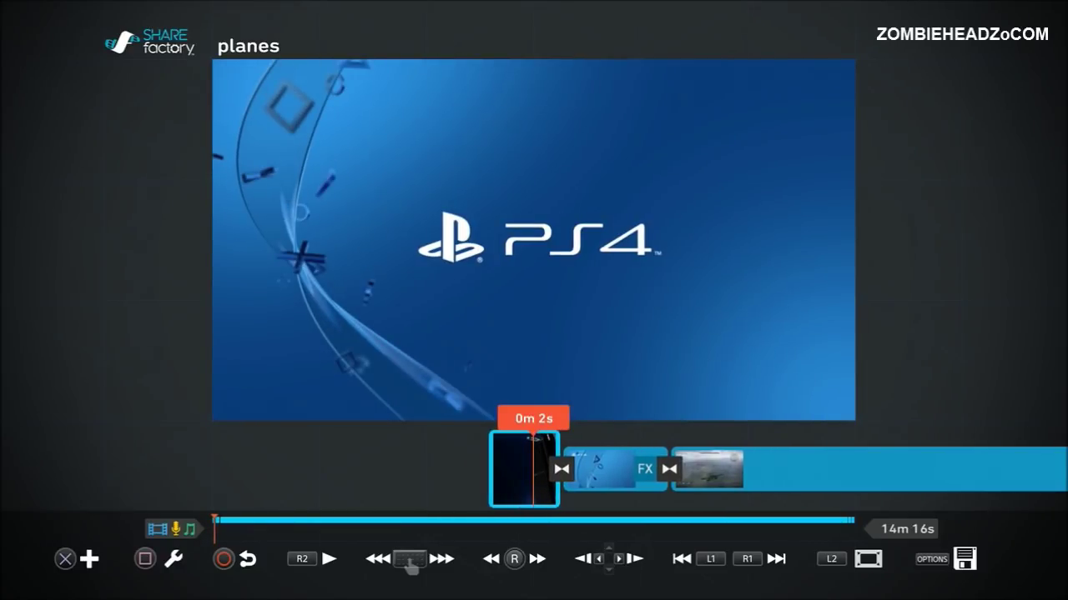
key(Return)
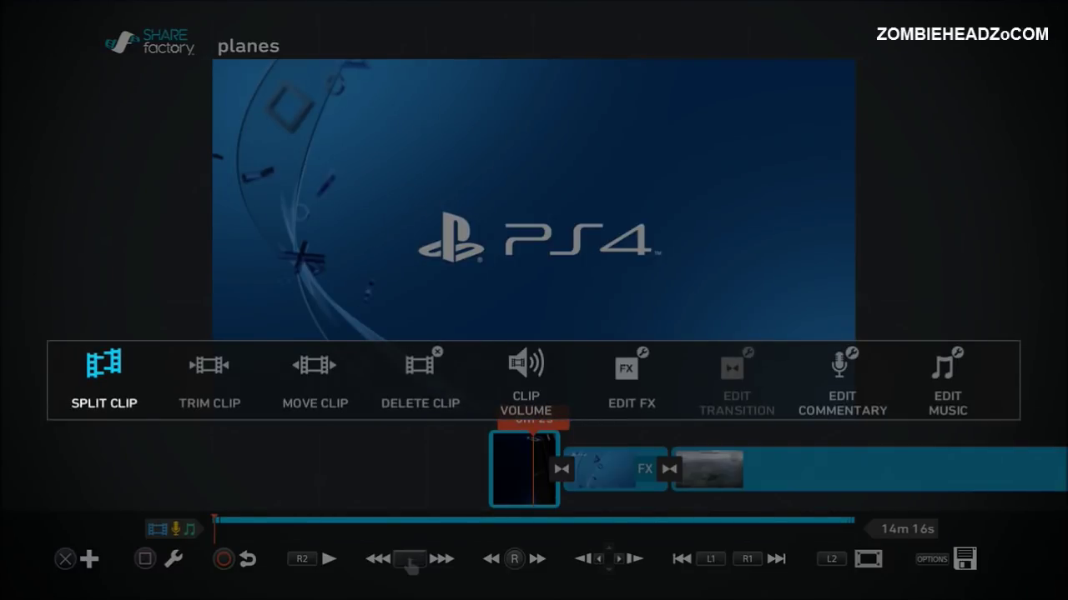
key(Right)
key(Right)
key(Right)
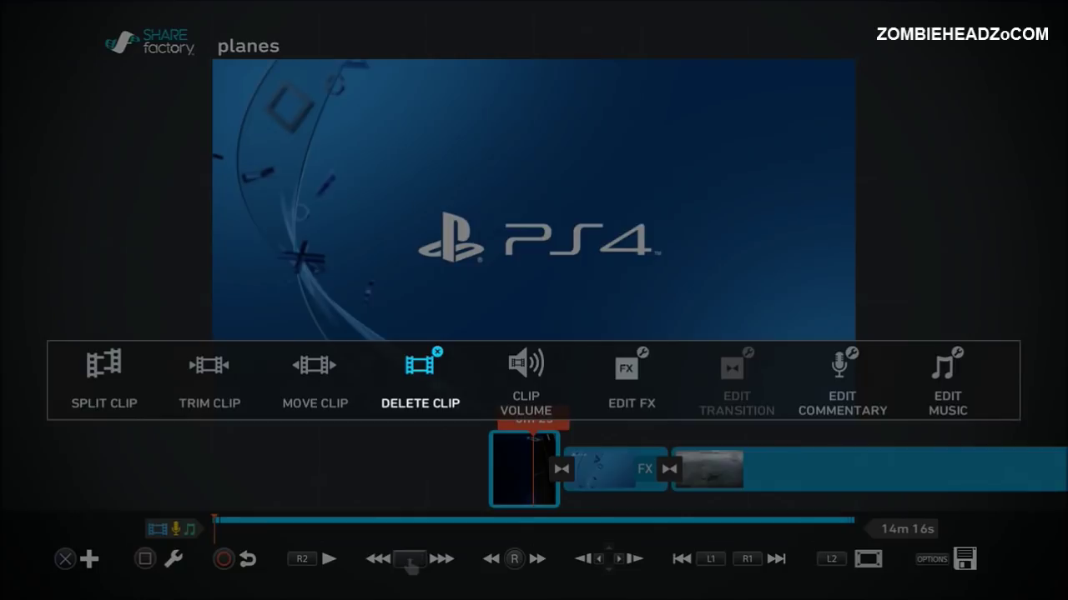
key(Return)
key(Return)
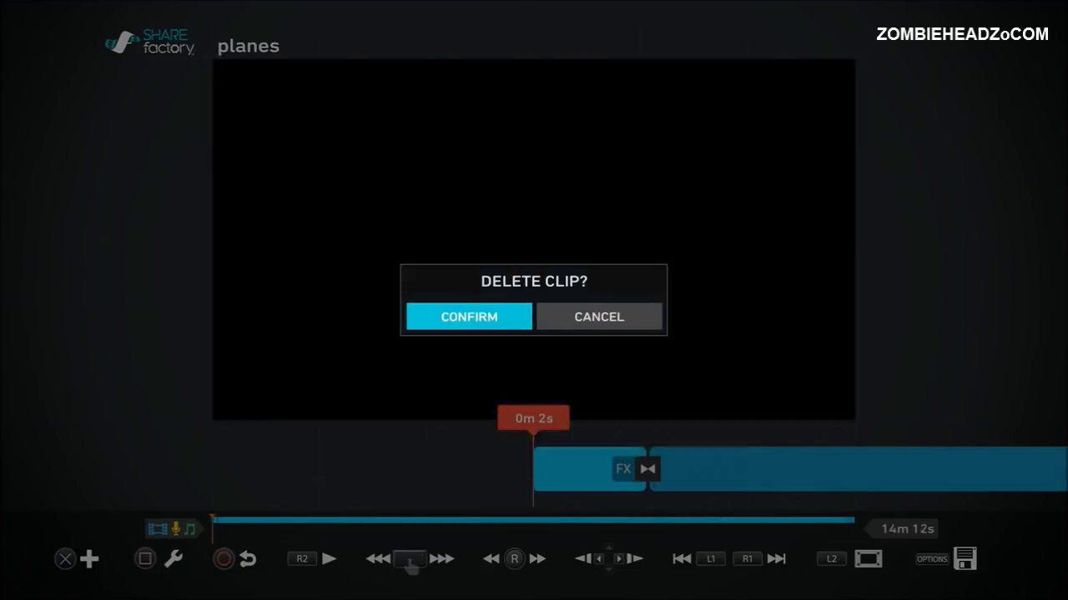
key(Left)
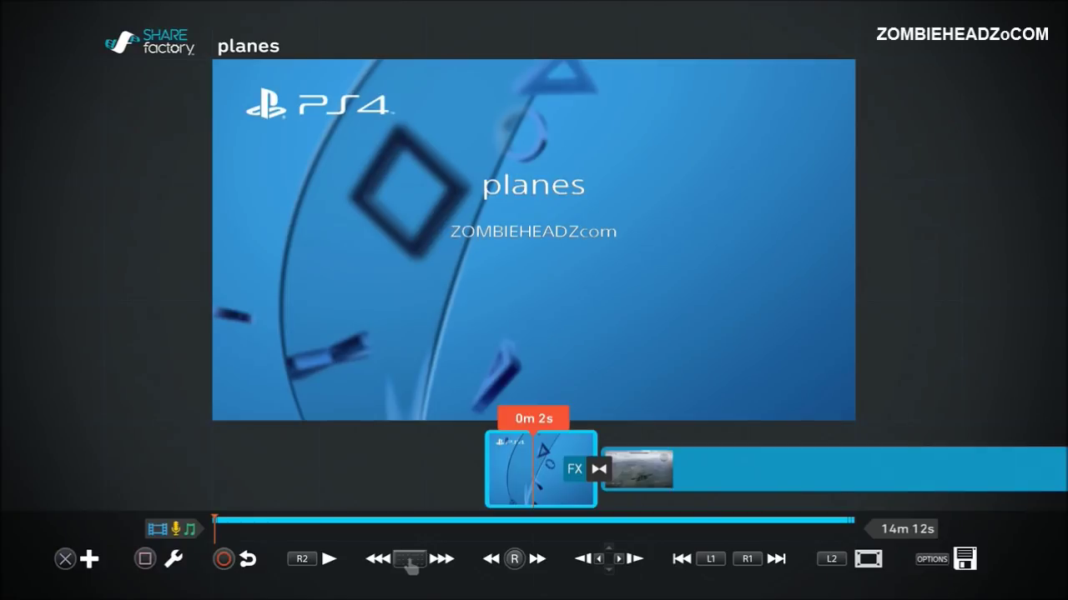
Open the effects editor for the PS4 title clip at the start of the timeline
key(Return)
key(Right)
key(Right)
key(Right)
key(Right)
key(Right)
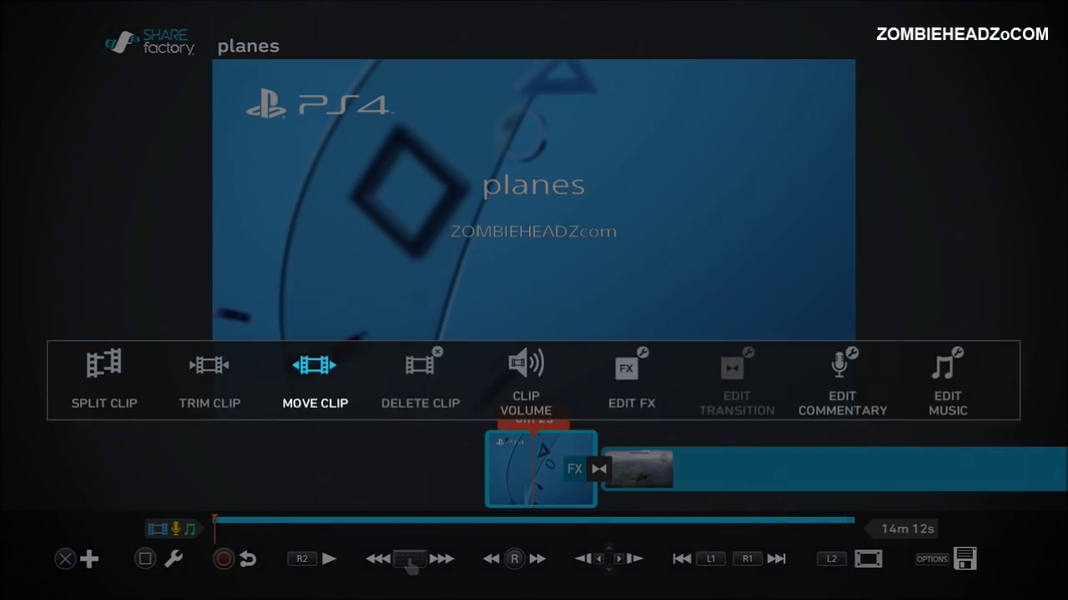
key(Return)
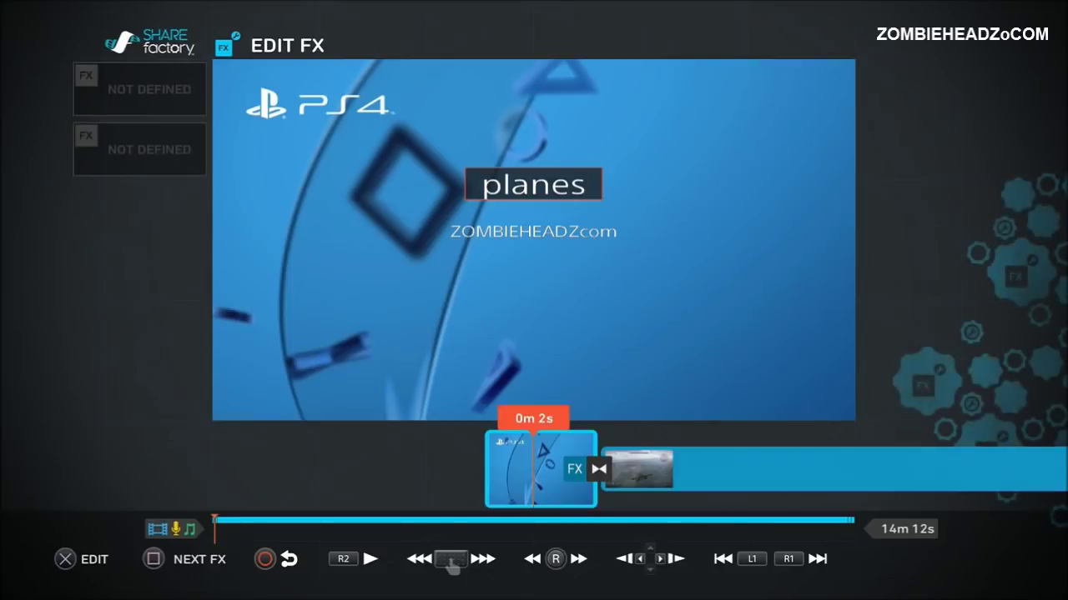
Recolor the subtitle line under the "planes" title to green
key(Down)
key(Up)
key(Down)
key(Up)
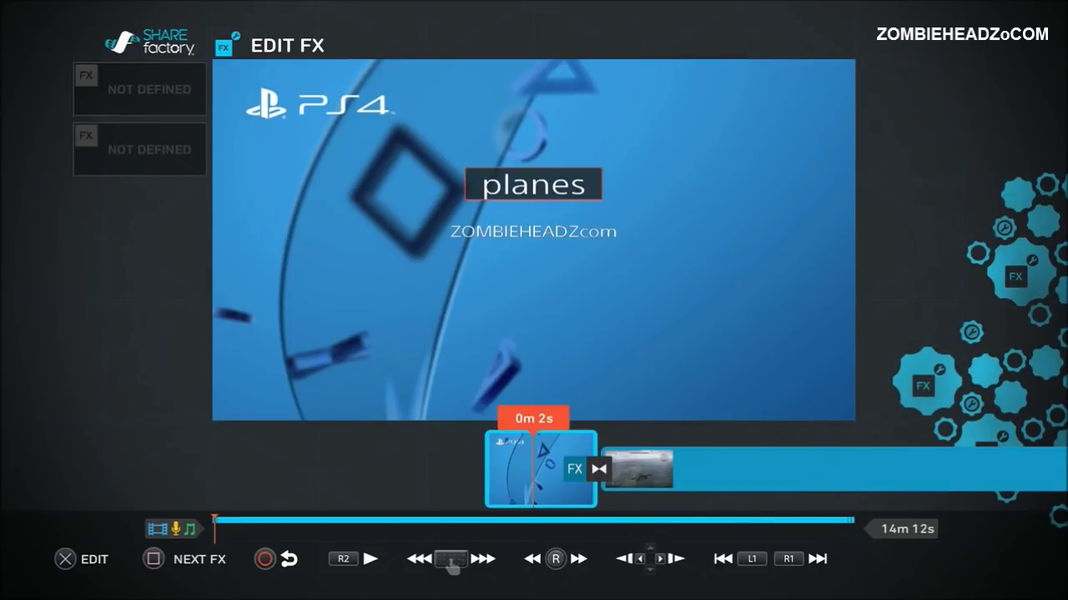
key(Down)
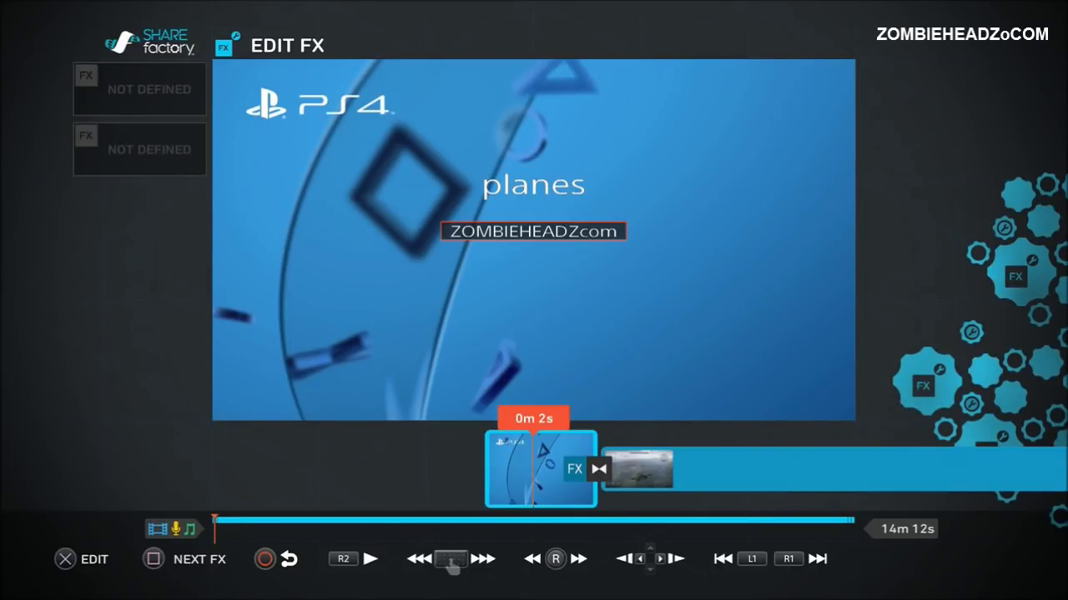
key(Return)
key(Right)
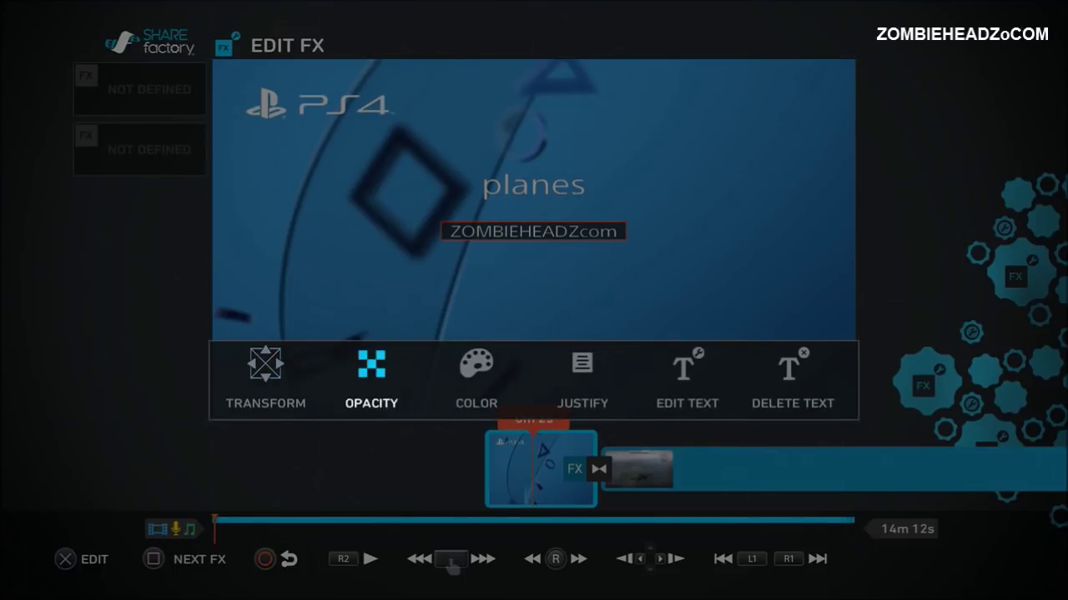
key(Right)
key(Return)
key(Return)
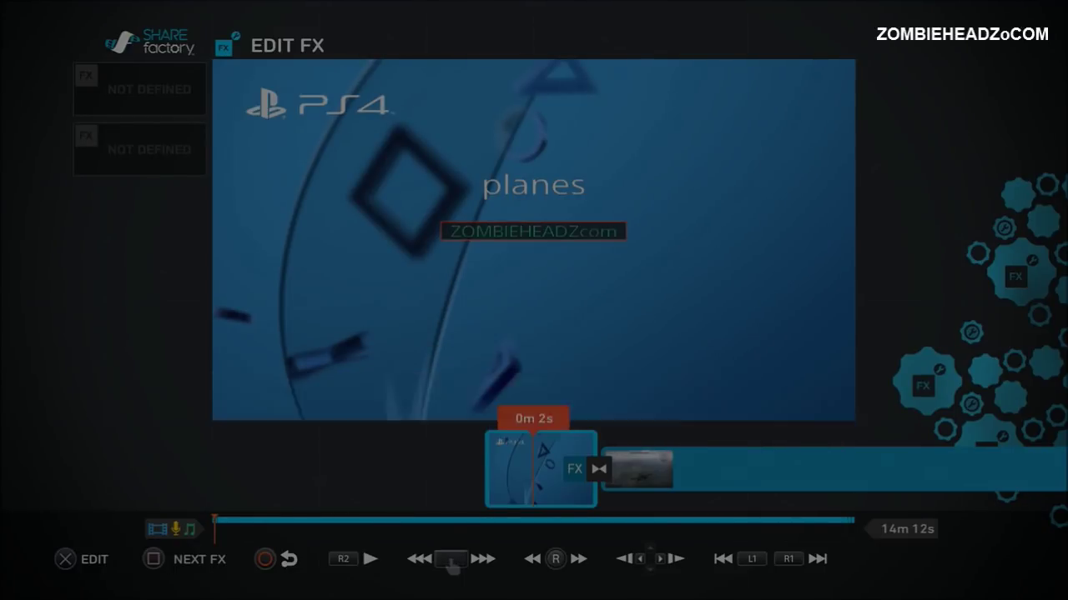
key(Return)
key(Escape)
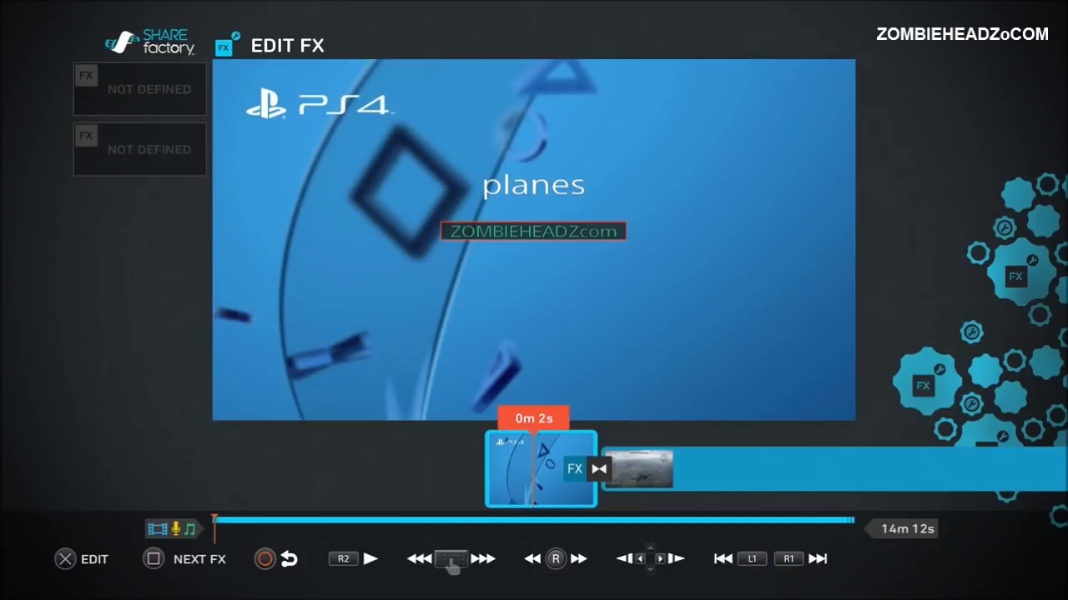
Step through the title clip's effects and leave the effects editor
key(Tab)
key(Tab)
key(Tab)
key(Tab)
key(Tab)
key(Escape)
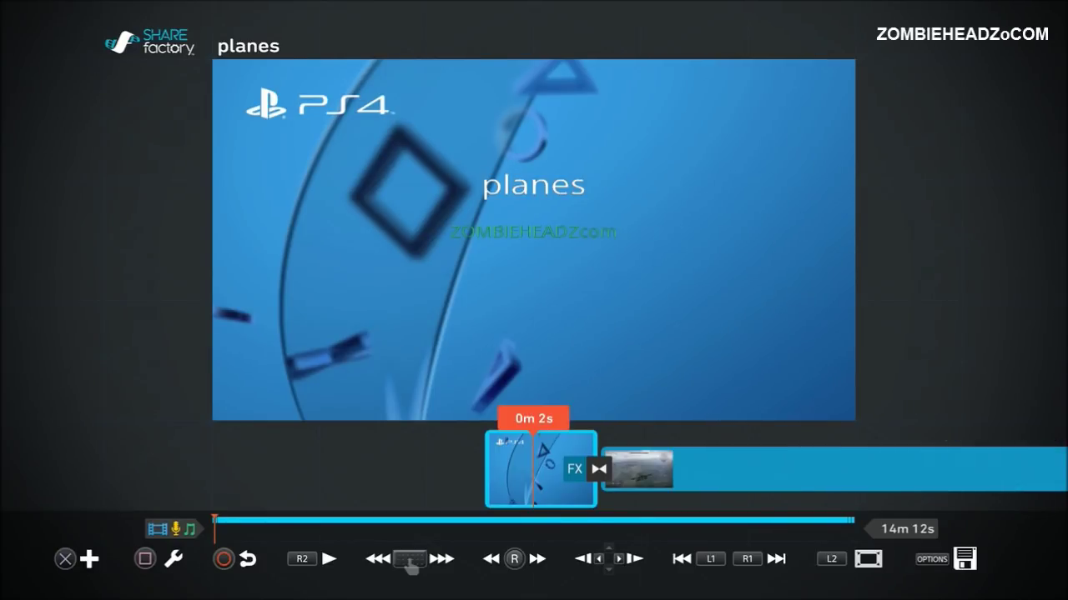
Delete the PS4 title clip from the start of the timeline
key(s)
key(Right)
key(Right)
key(Right)
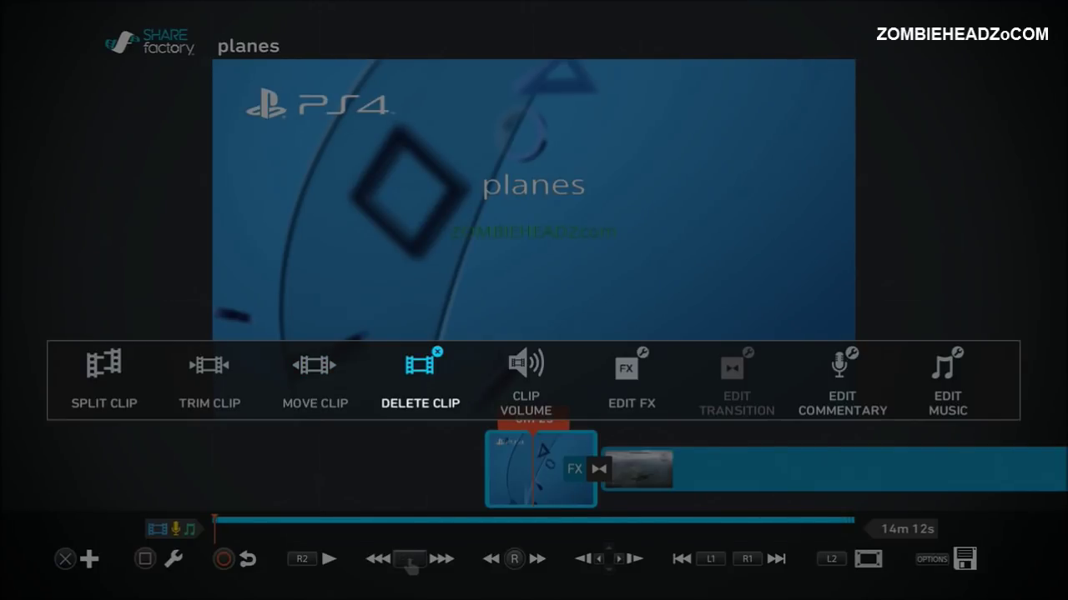
key(Return)
key(Return)
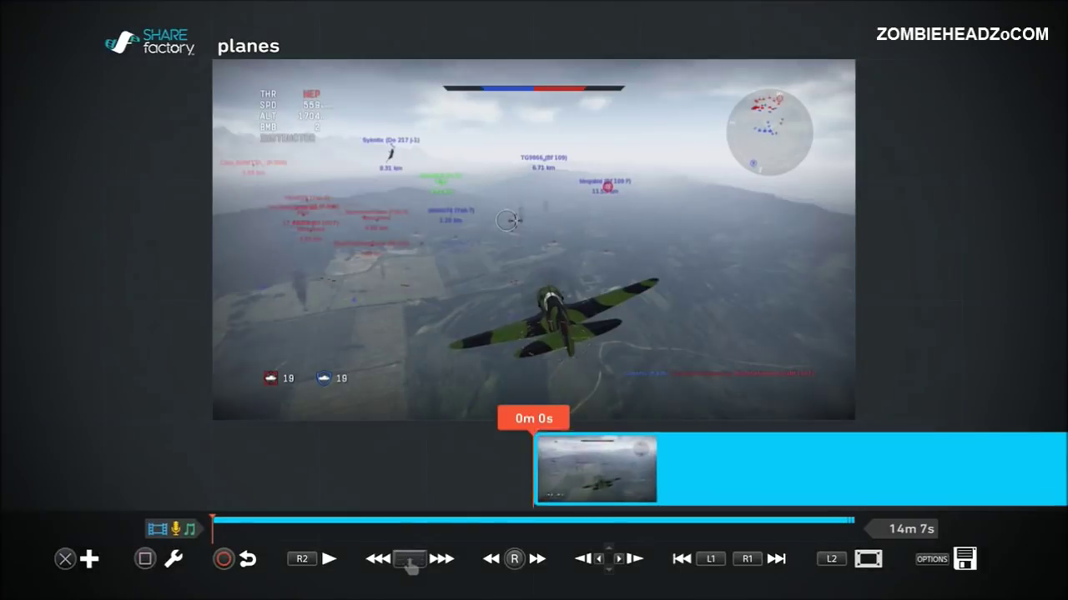
Move the playhead to the airfield approach at 9m 44s in the War Thunder clip
key(Right)
key(Right)
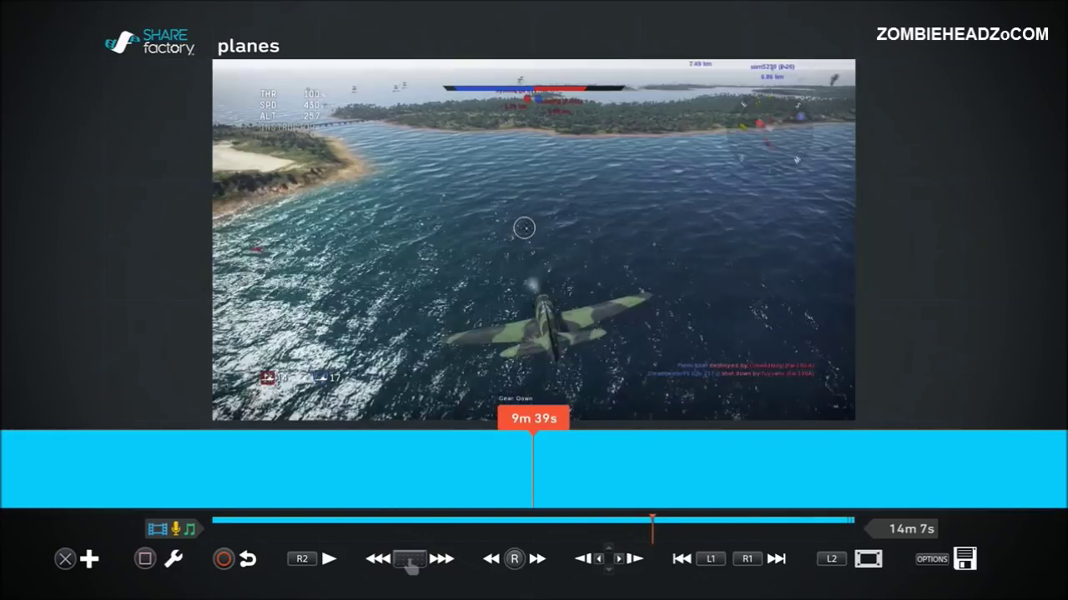
key(Left)
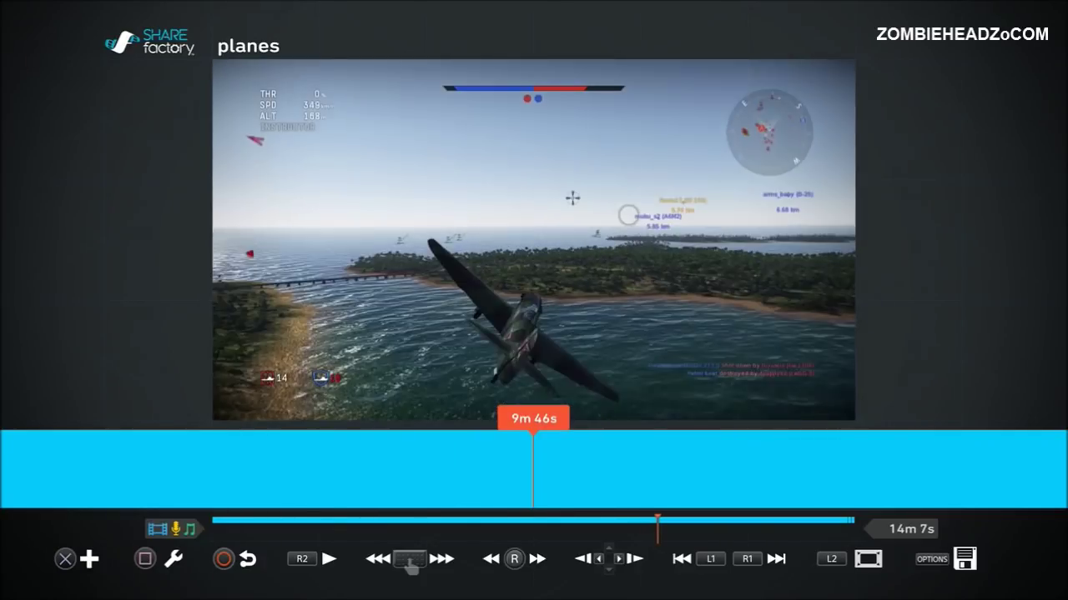
key(Left)
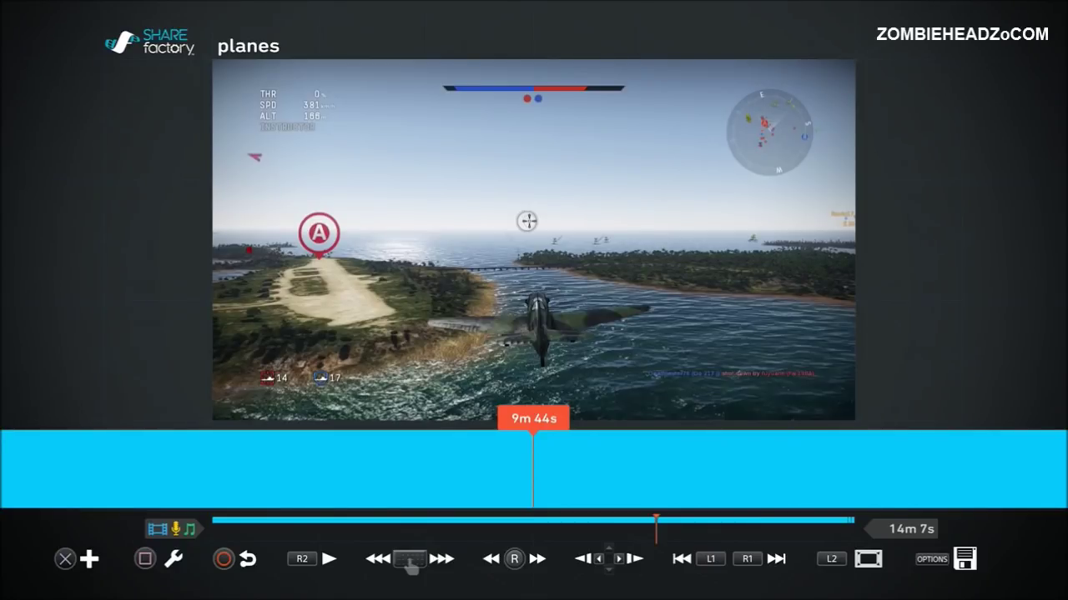
Split the War Thunder clip at 9m 44s and delete the part before the split
key(Return)
key(Right)
key(Left)
key(Right)
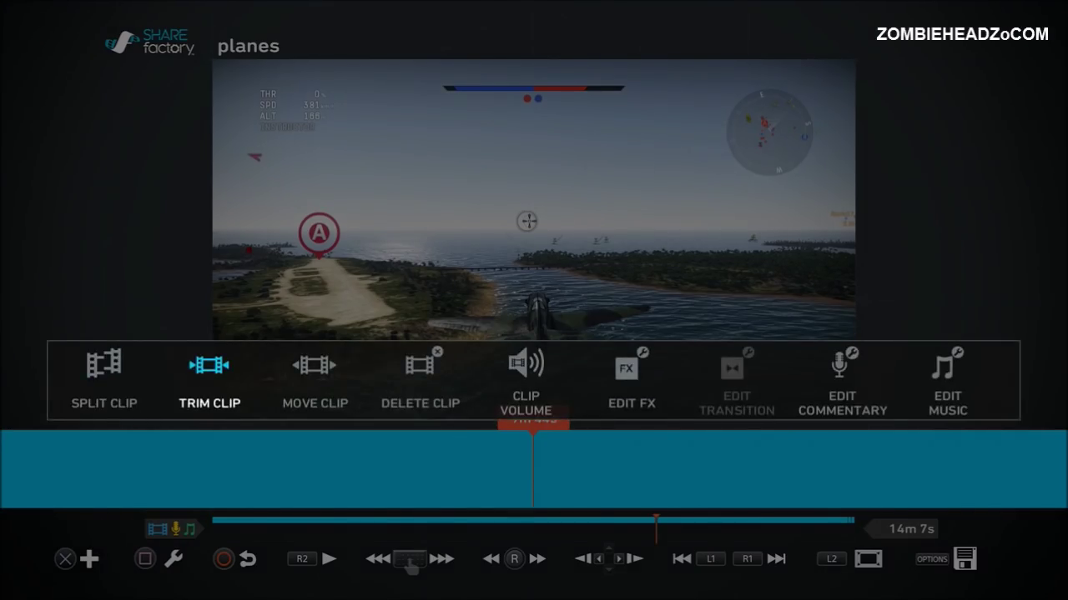
key(Left)
key(Right)
key(Left)
key(Right)
key(Left)
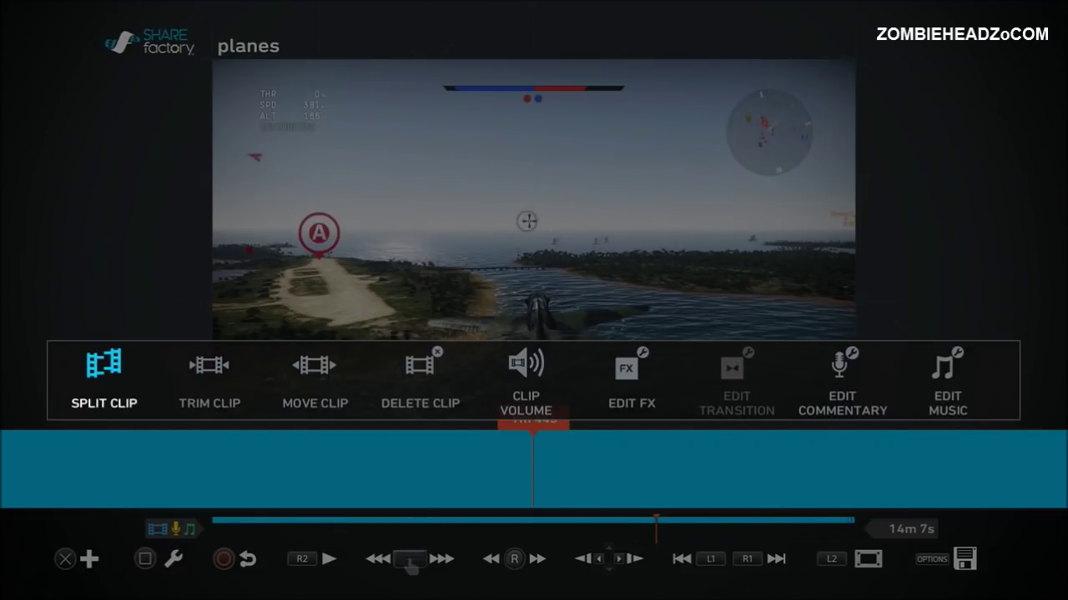
key(Return)
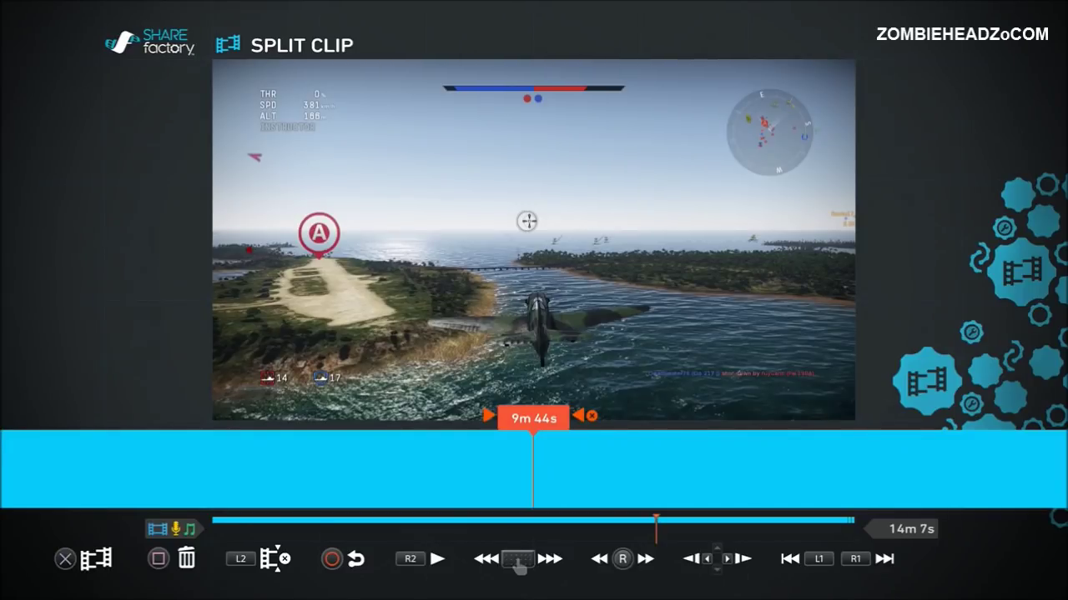
key(Return)
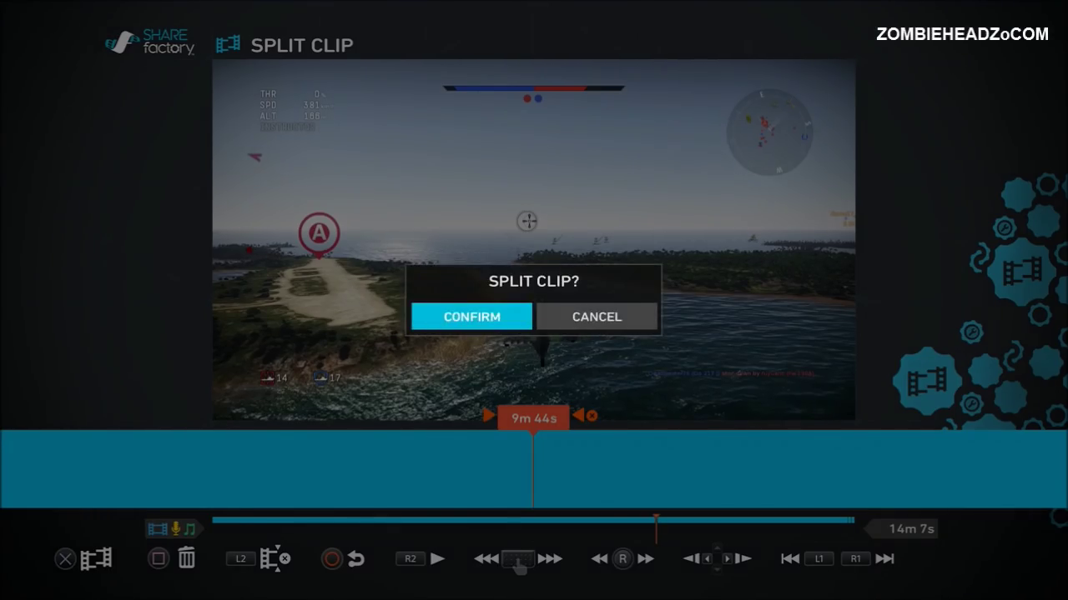
key(Return)
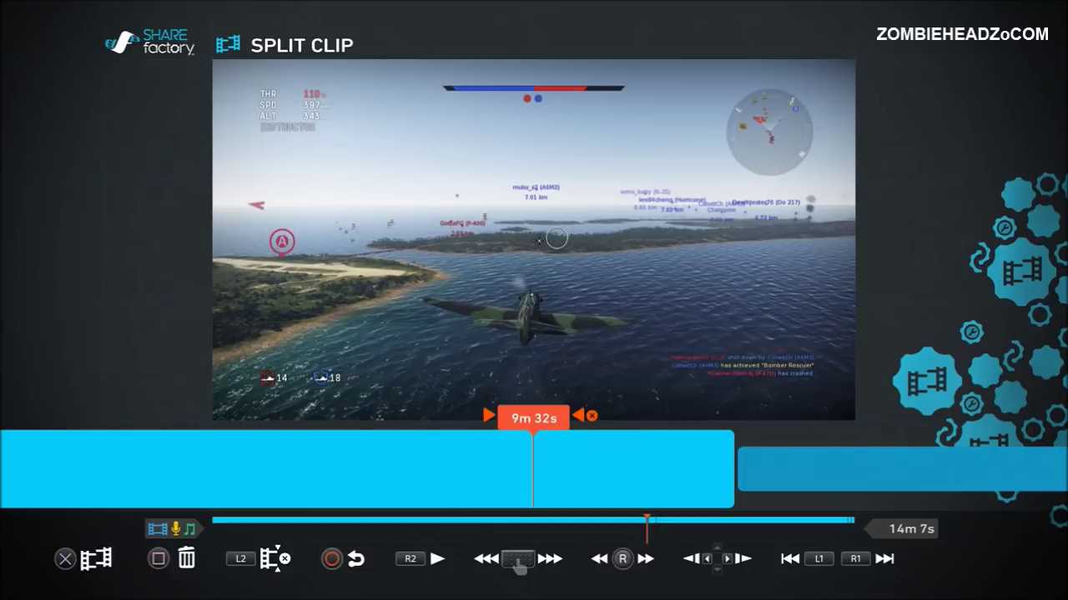
key(Delete)
key(Return)
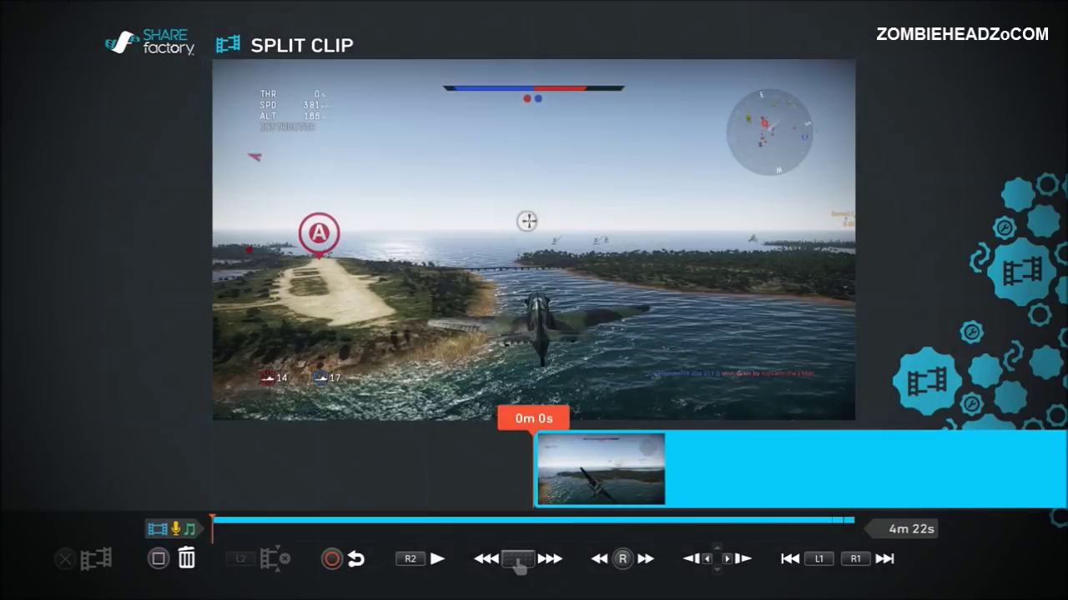
Split the remaining War Thunder clip at 0m 53s, while the plane is landed on the airfield
key(Right)
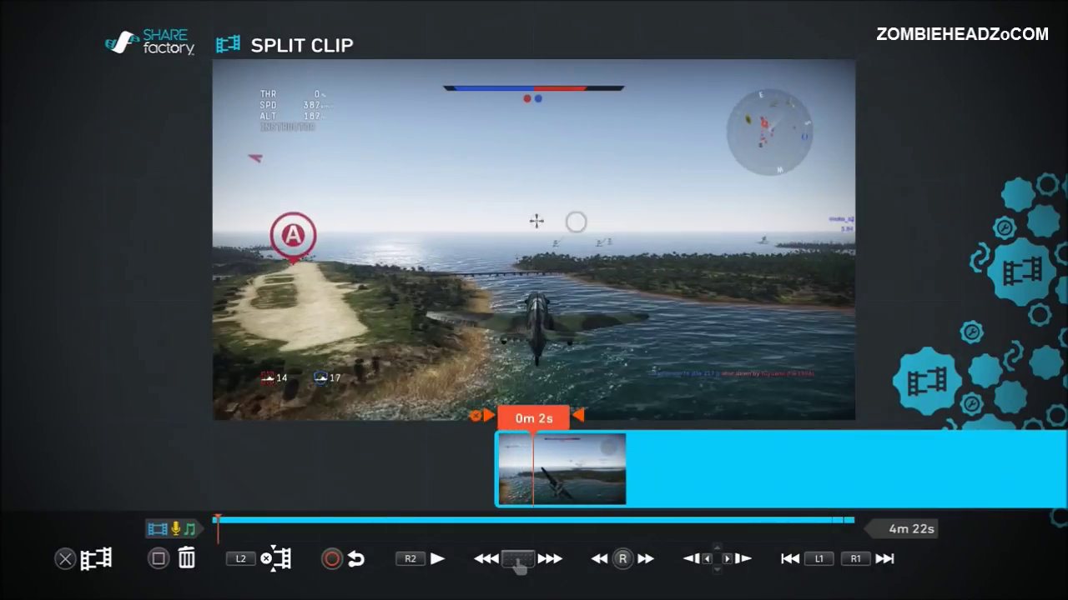
key(Left)
key(Right)
key(Right)
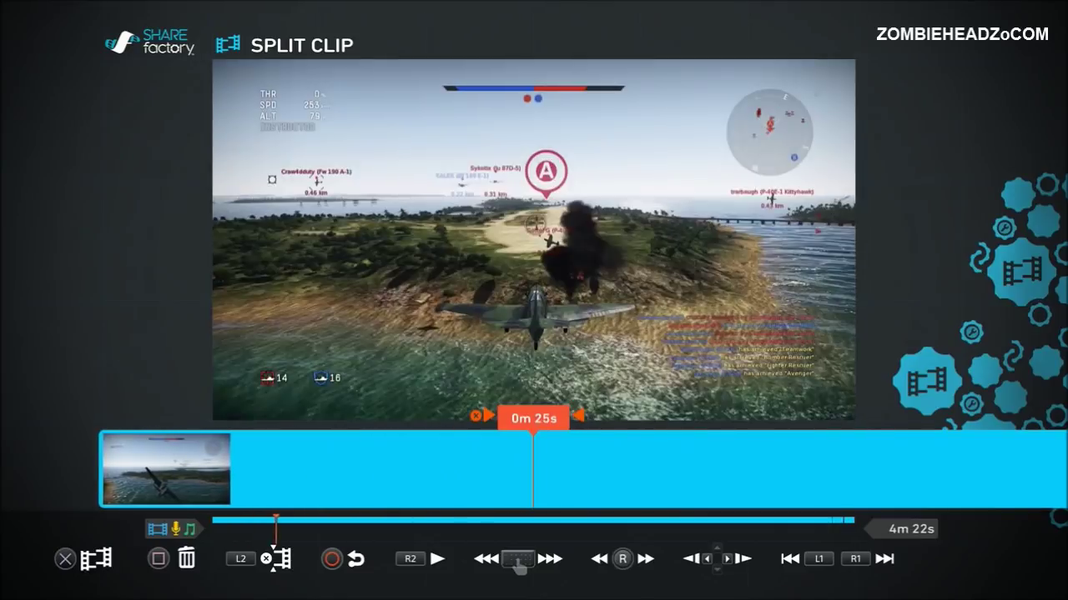
key(Right)
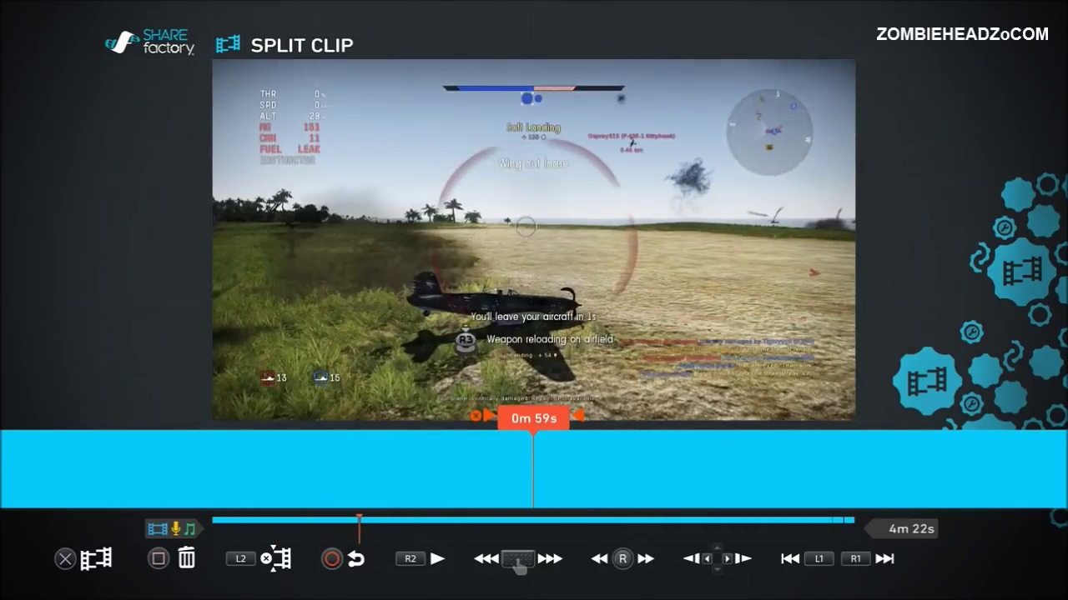
key(Left)
key(Left)
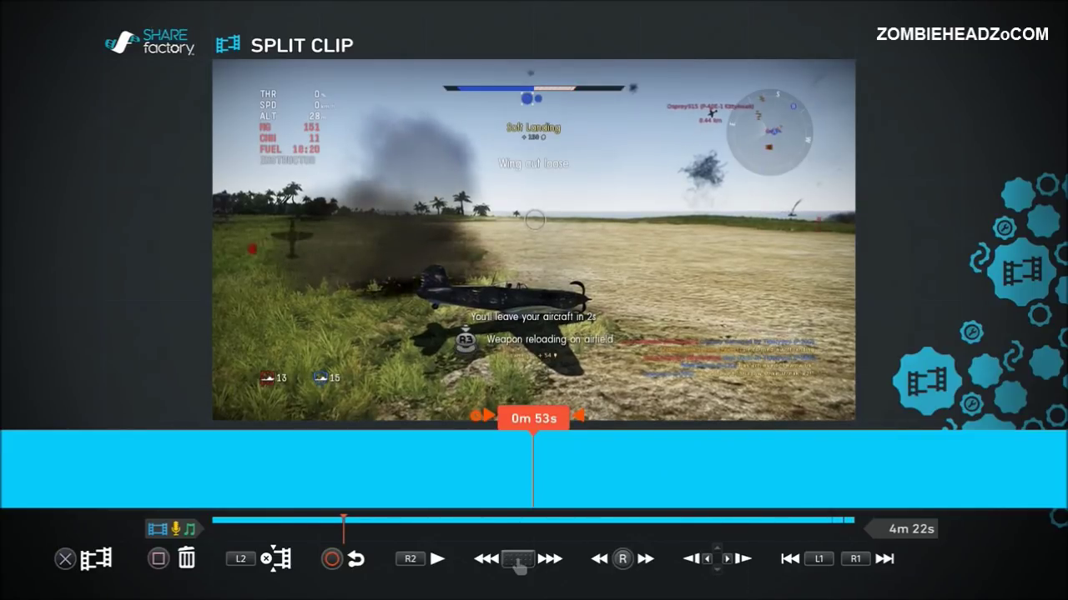
key(Left)
key(Left)
key(Right)
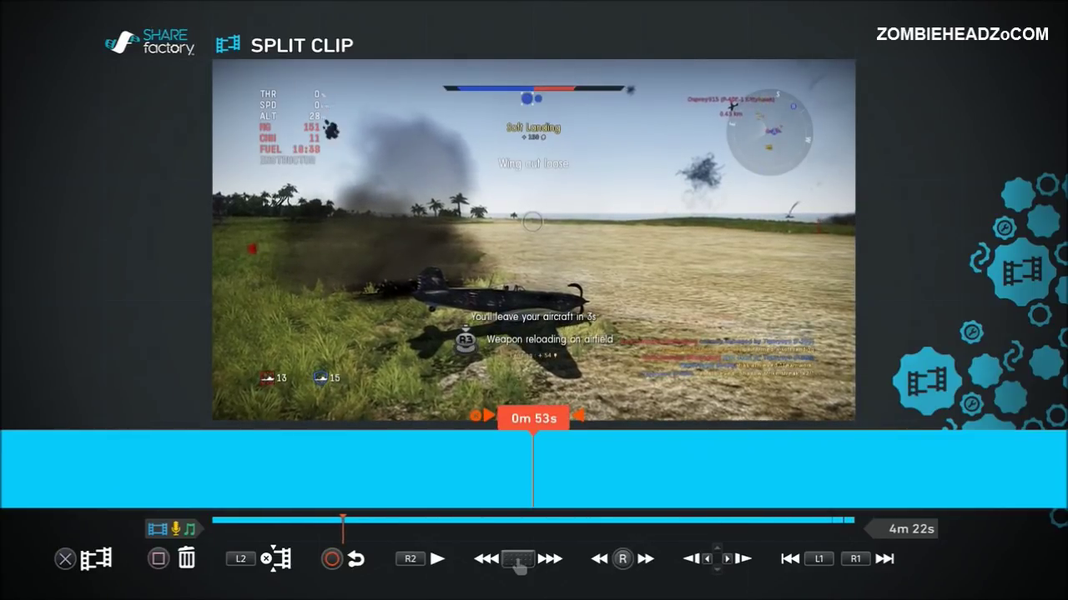
key(Left)
key(Left)
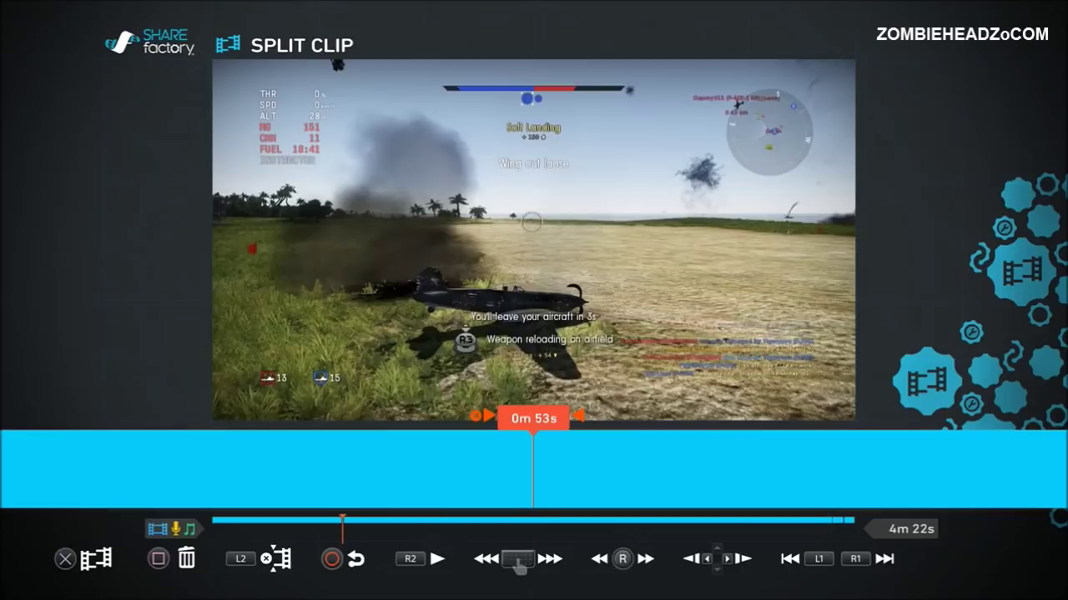
key(Left)
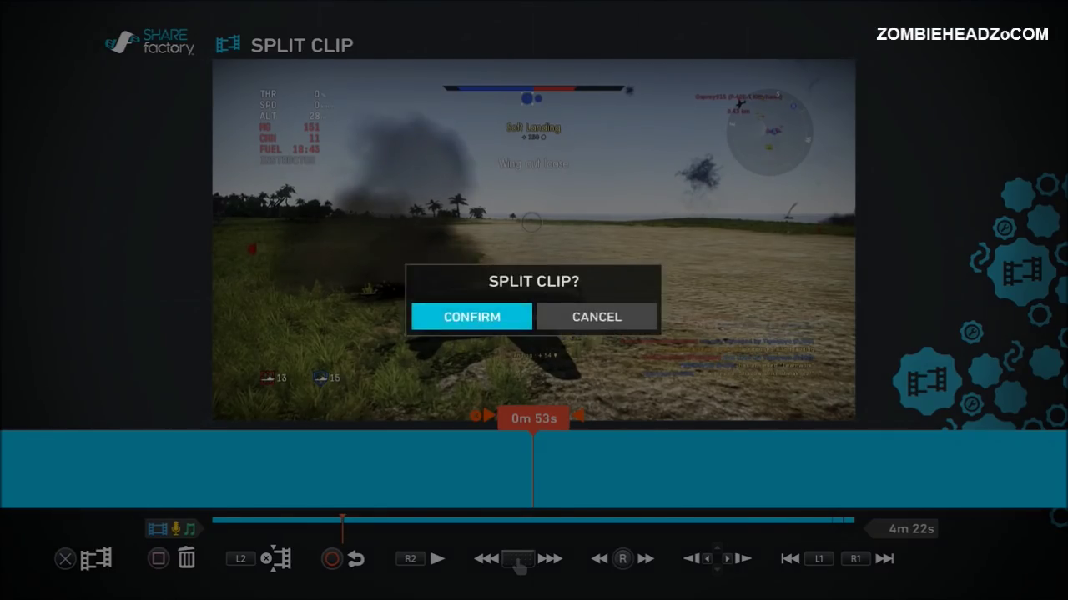
key(Return)
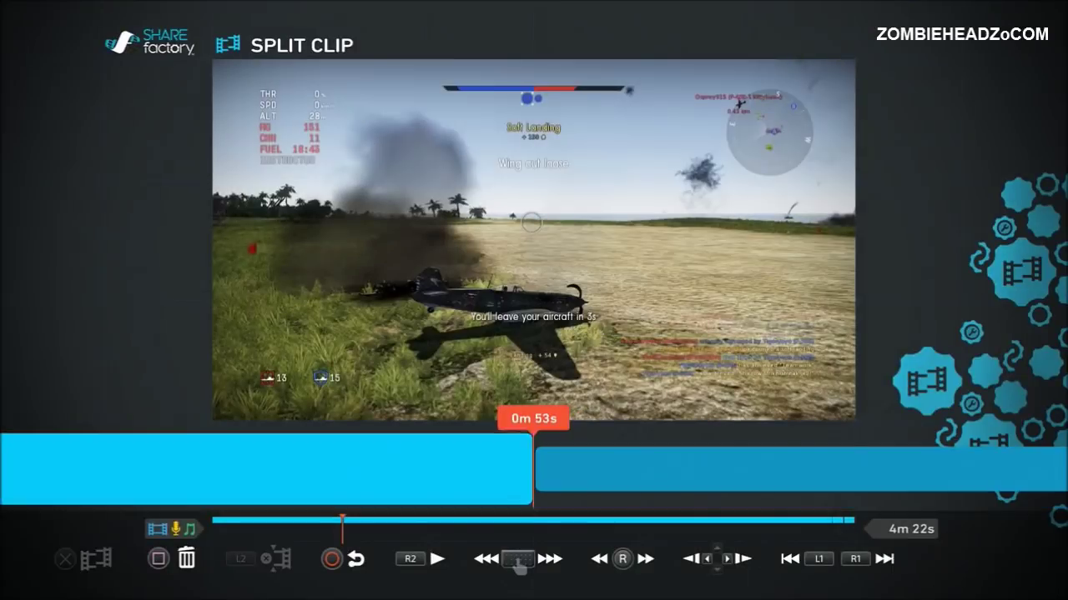
Move the playhead in the War Thunder footage to the green camouflaged plane's airfield approach at 2m 25s
key(Right)
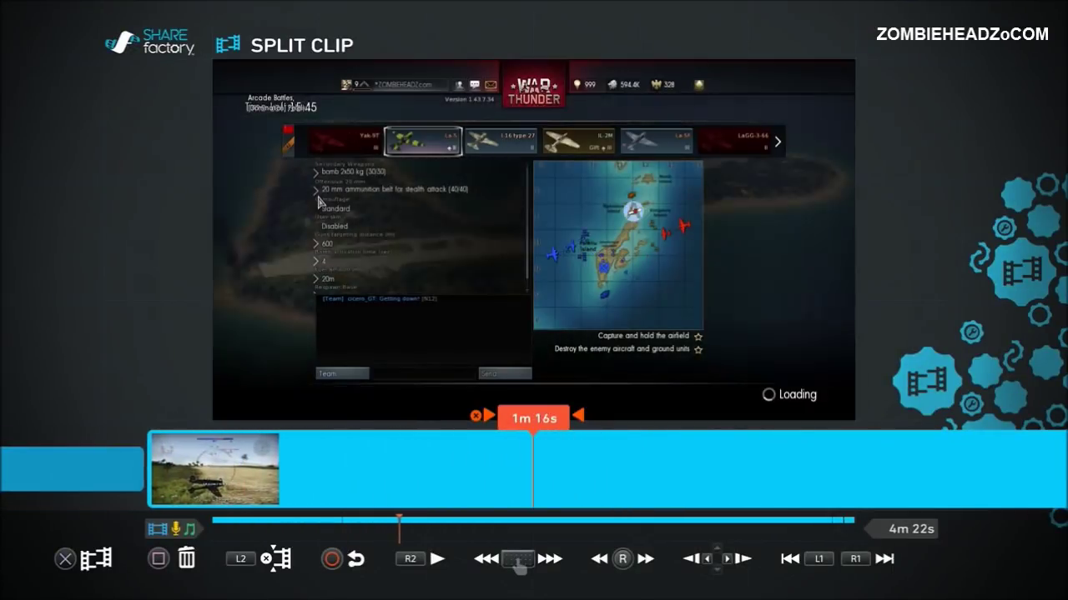
key(Right)
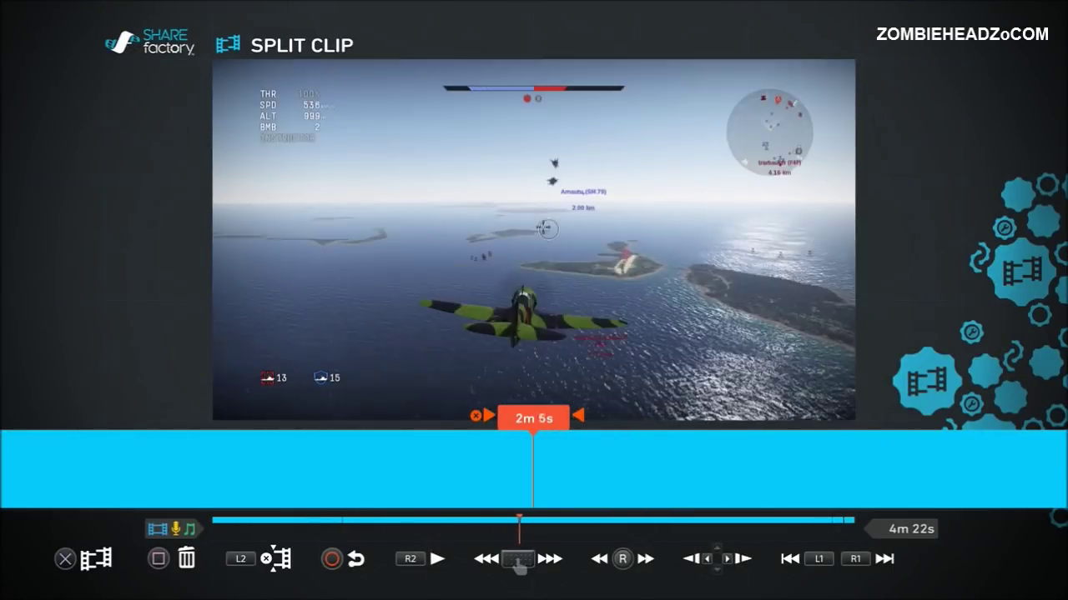
key(Right)
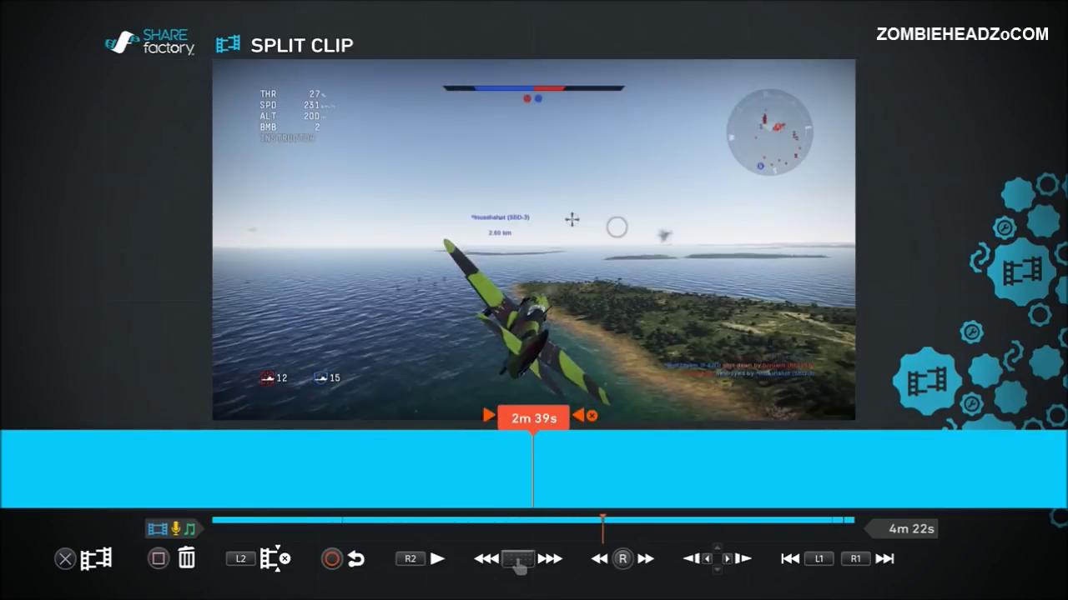
key(Left)
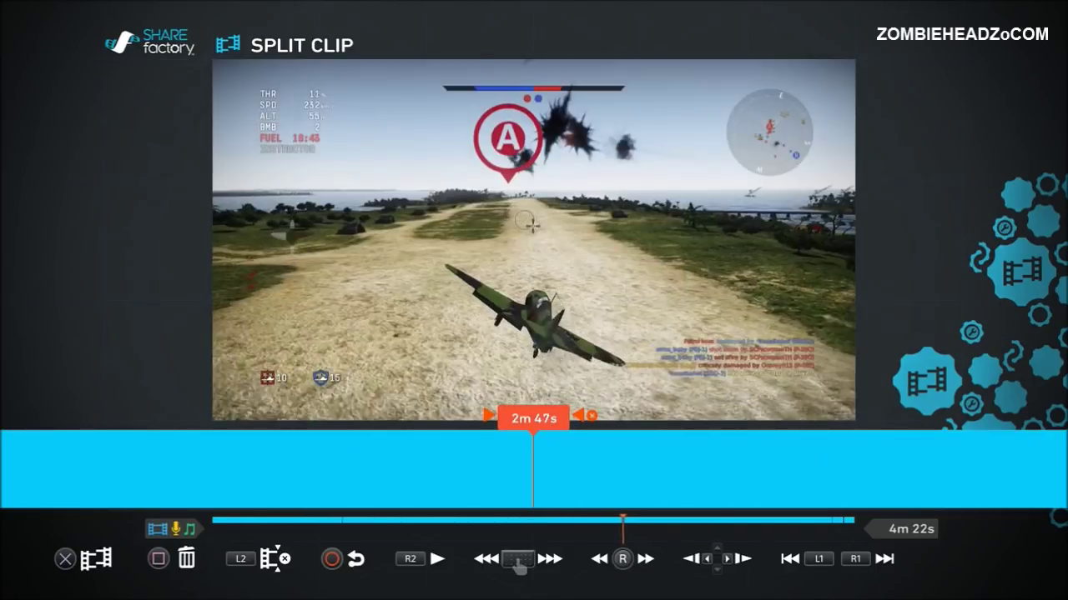
key(Left)
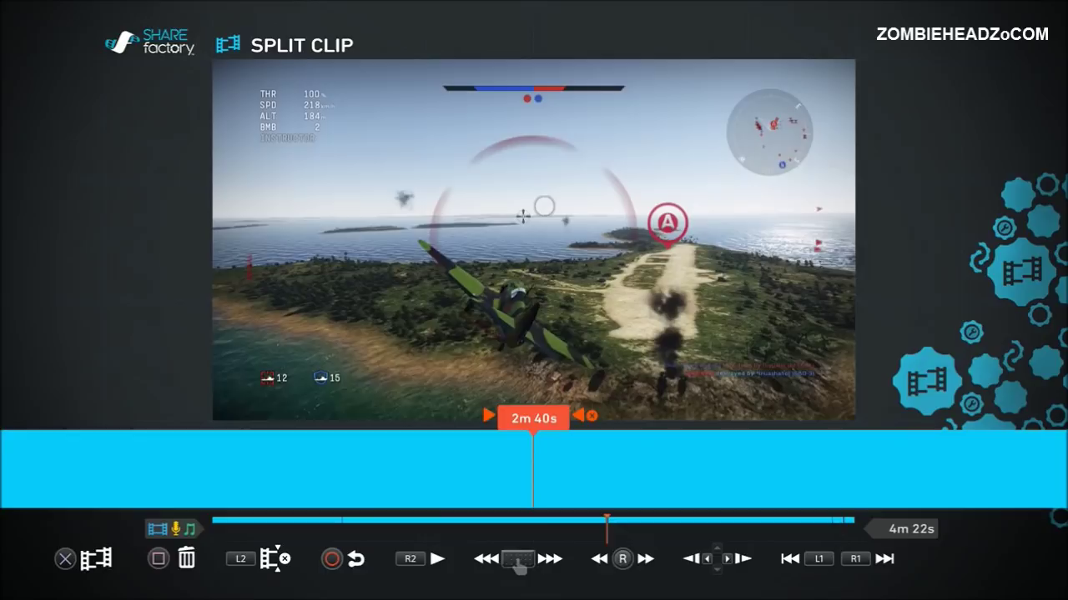
key(Left)
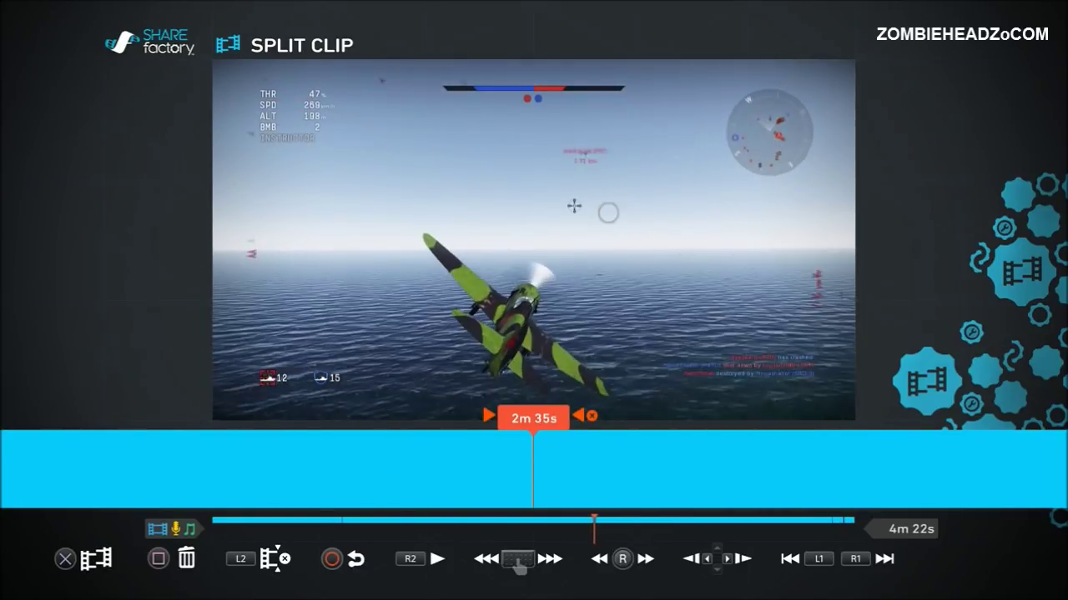
key(Left)
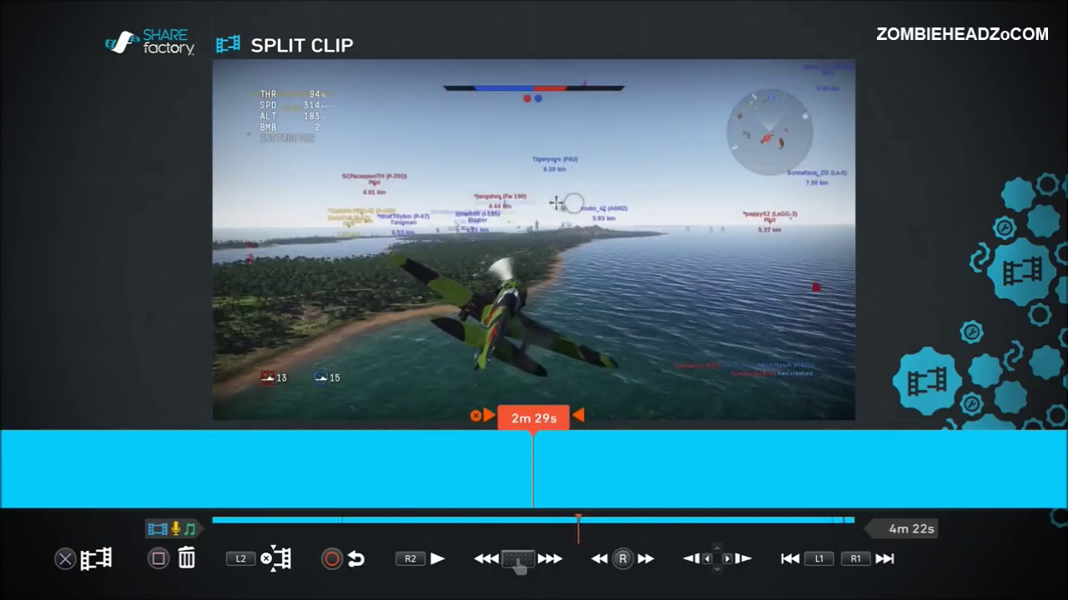
key(Right)
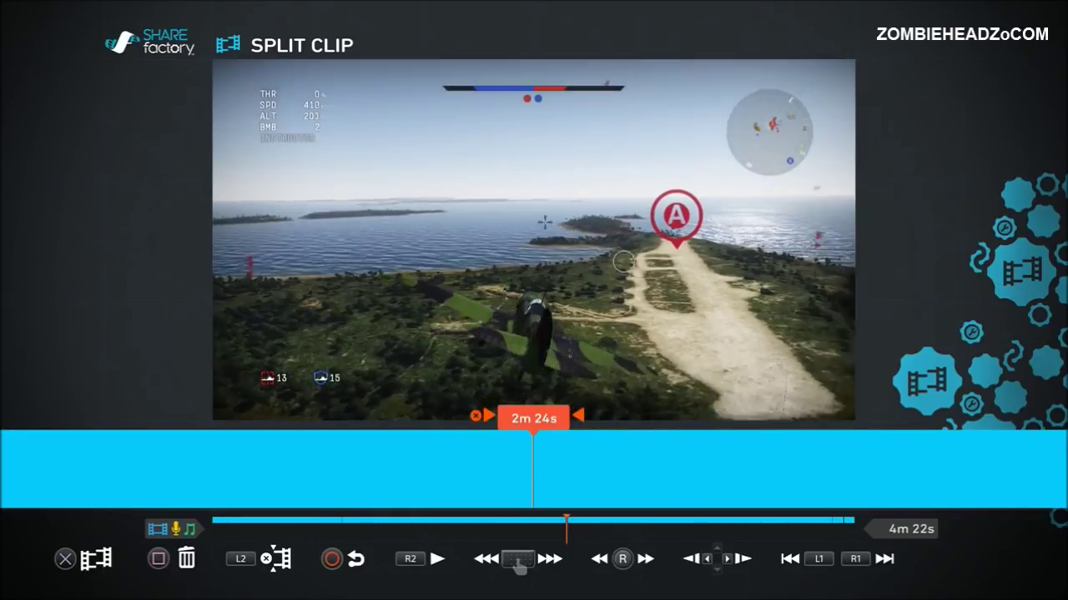
key(Left)
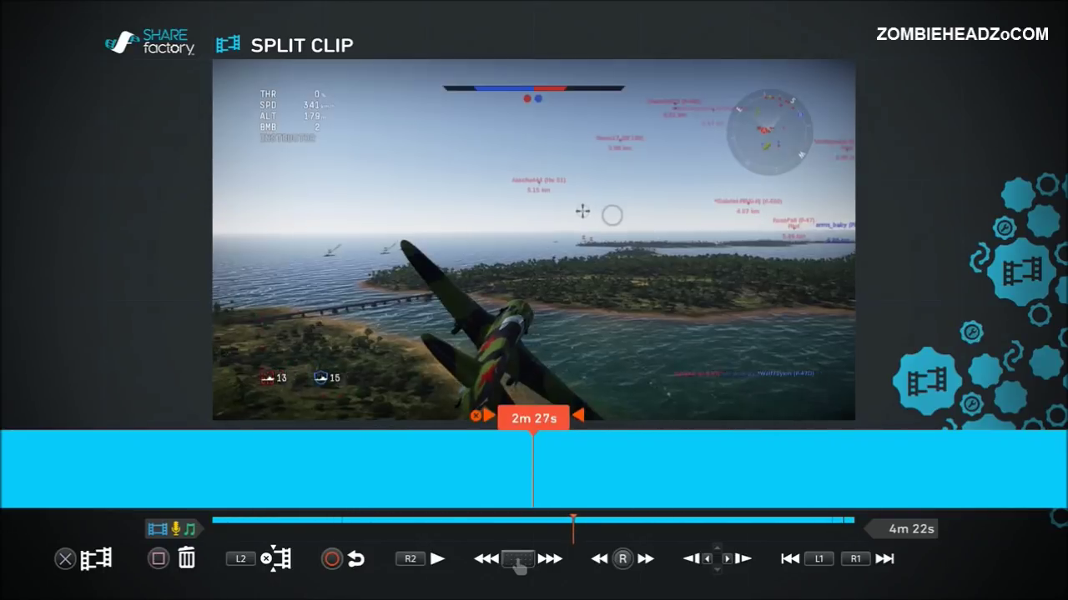
key(Left)
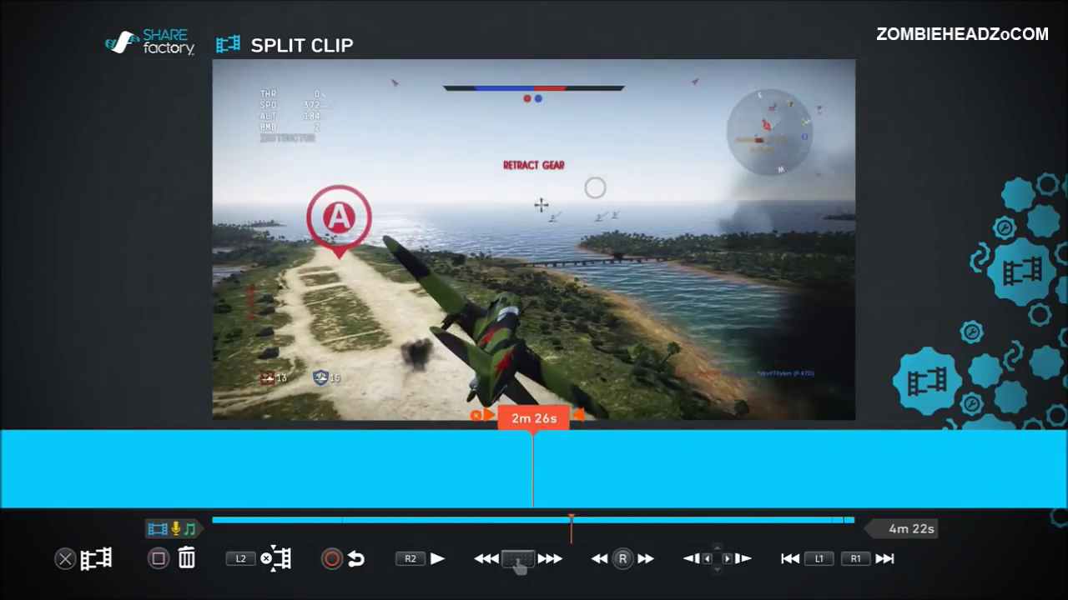
key(Left)
key(Left)
key(Left)
key(Left)
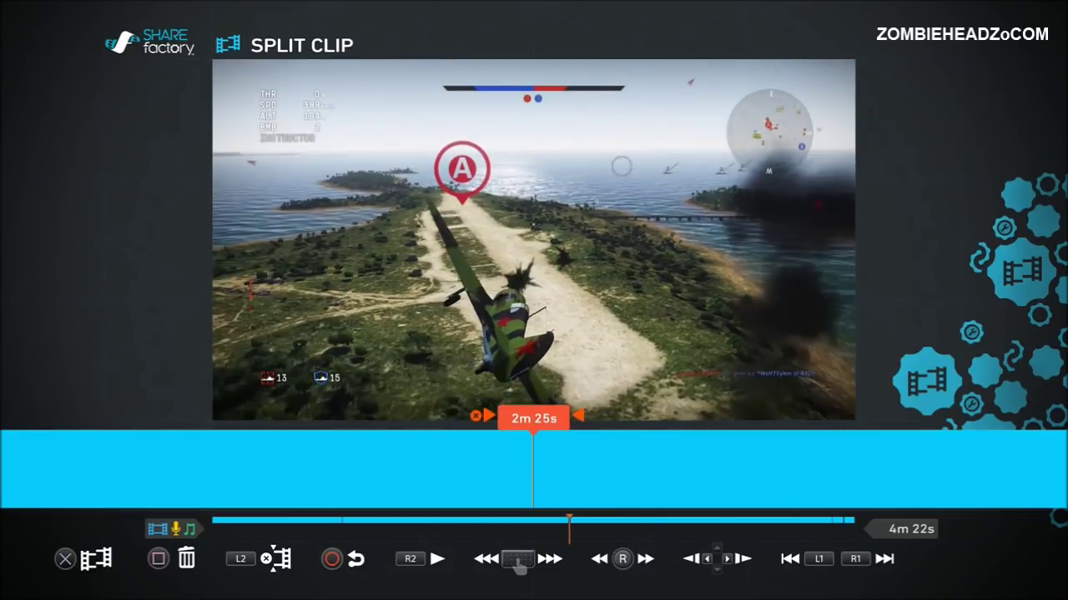
key(Right)
key(Right)
key(Right)
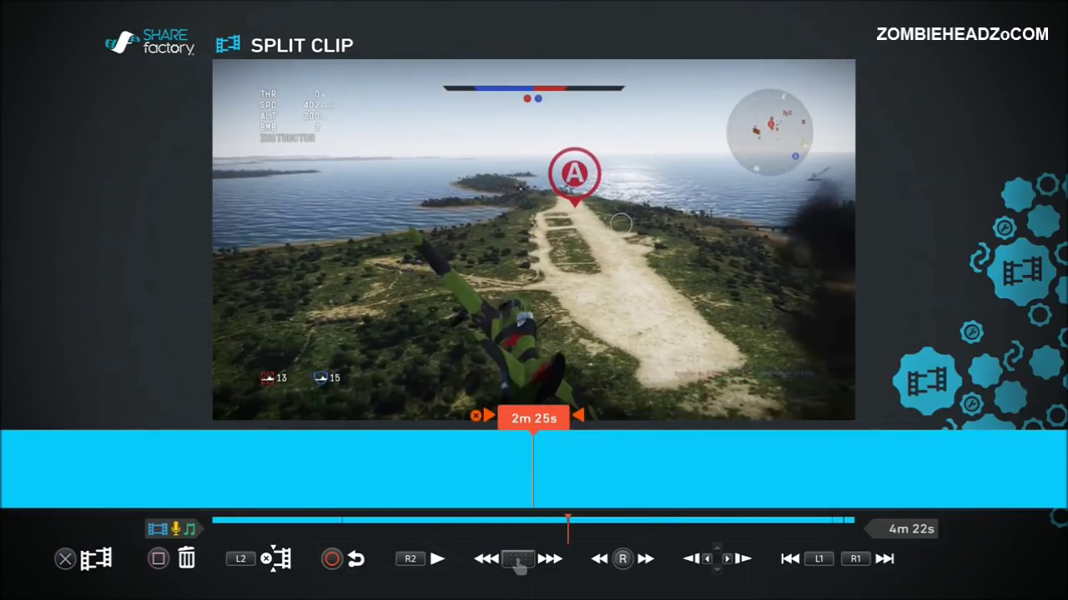
Split the War Thunder clip at 2m 25s and delete the section between the first landing and the new split
key(Return)
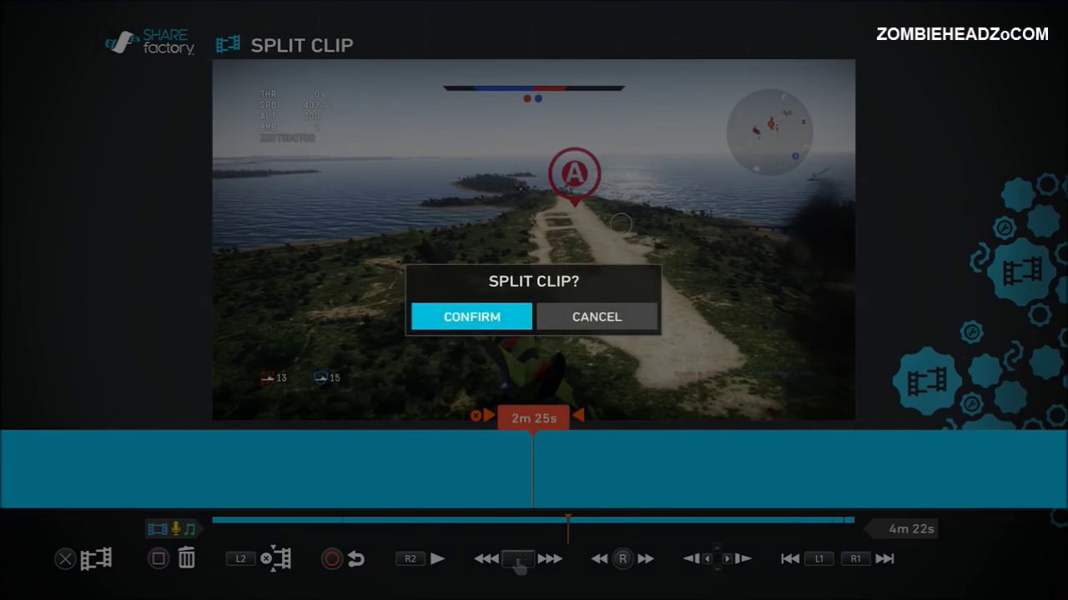
key(Return)
key(Left)
key(Left)
key(Left)
key(Left)
key(Left)
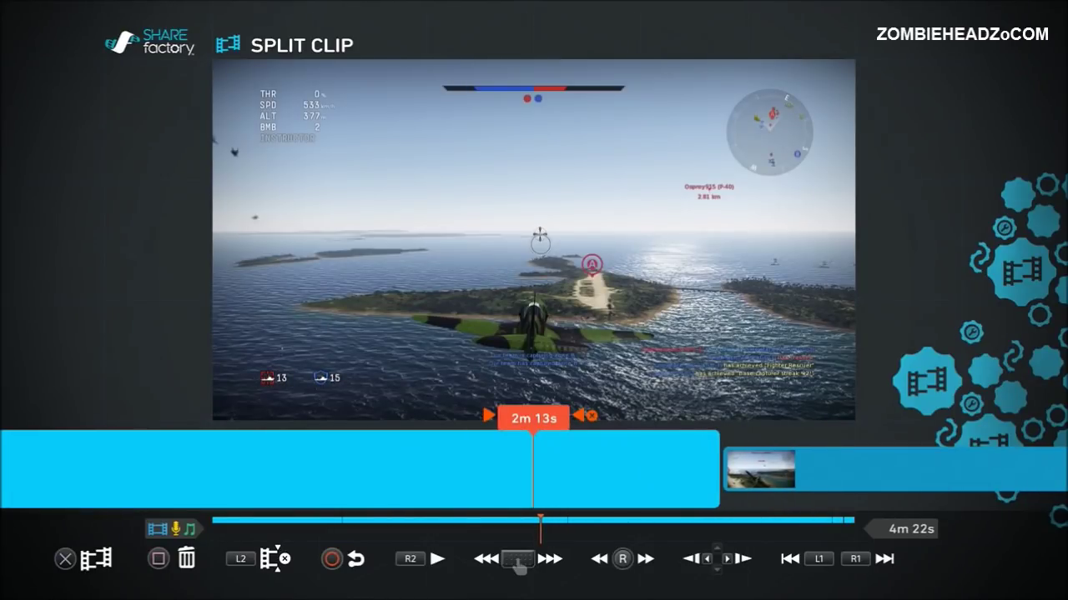
key(Delete)
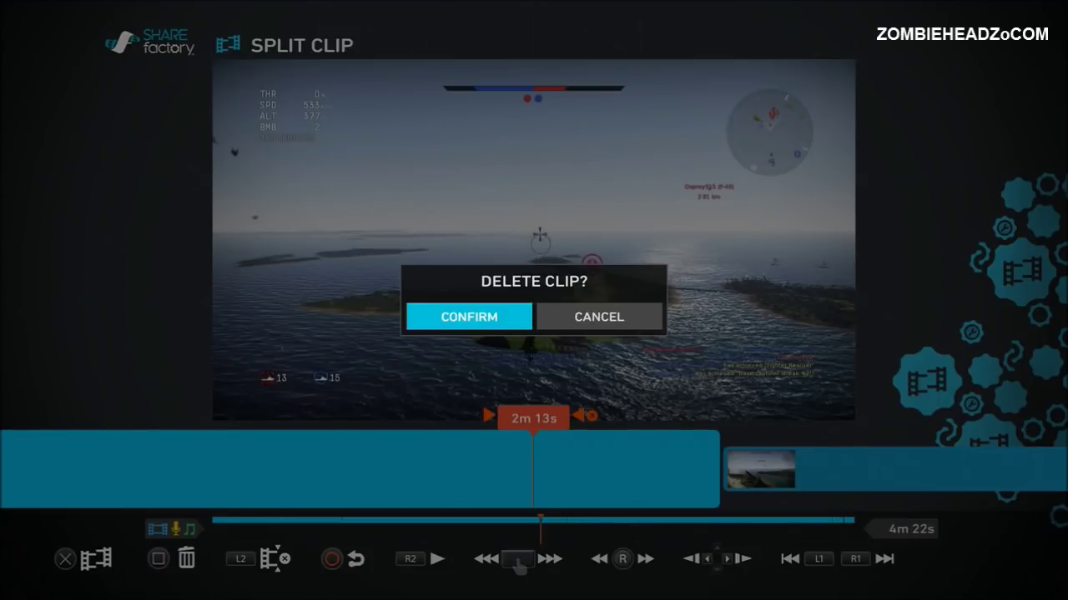
key(Return)
Check the join between the two landing clips and place the playhead at the first clip's end, at 0m 52s
key(Right)
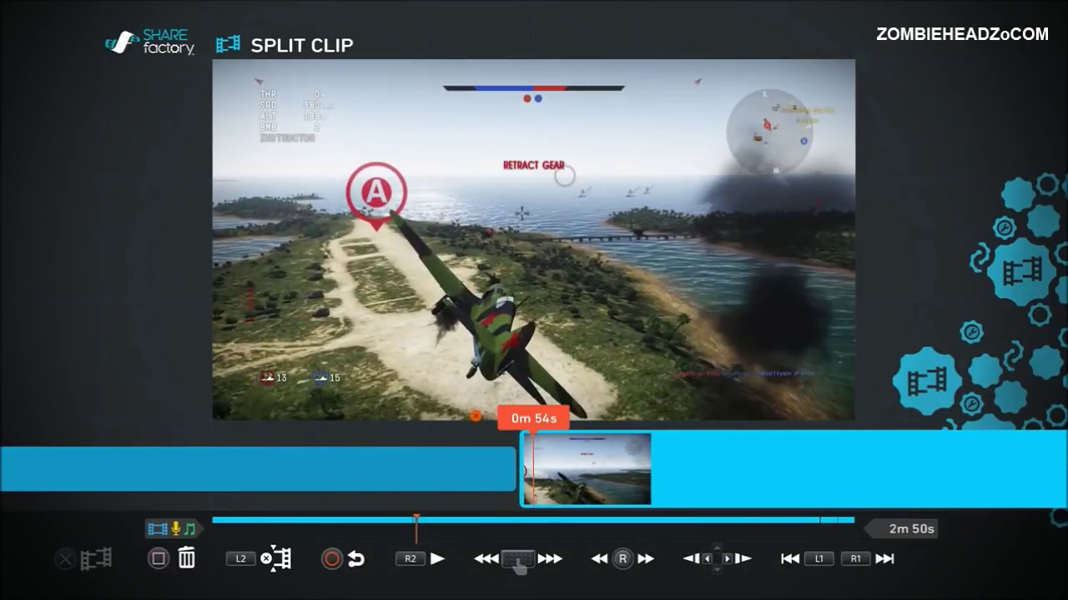
key(Left)
key(Right)
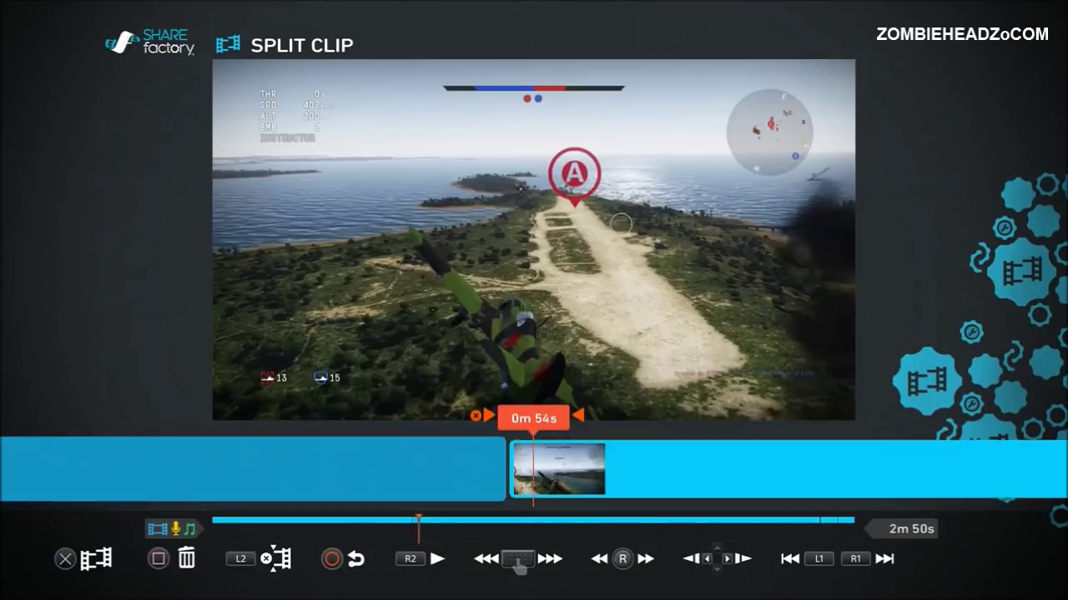
key(Right)
key(Left)
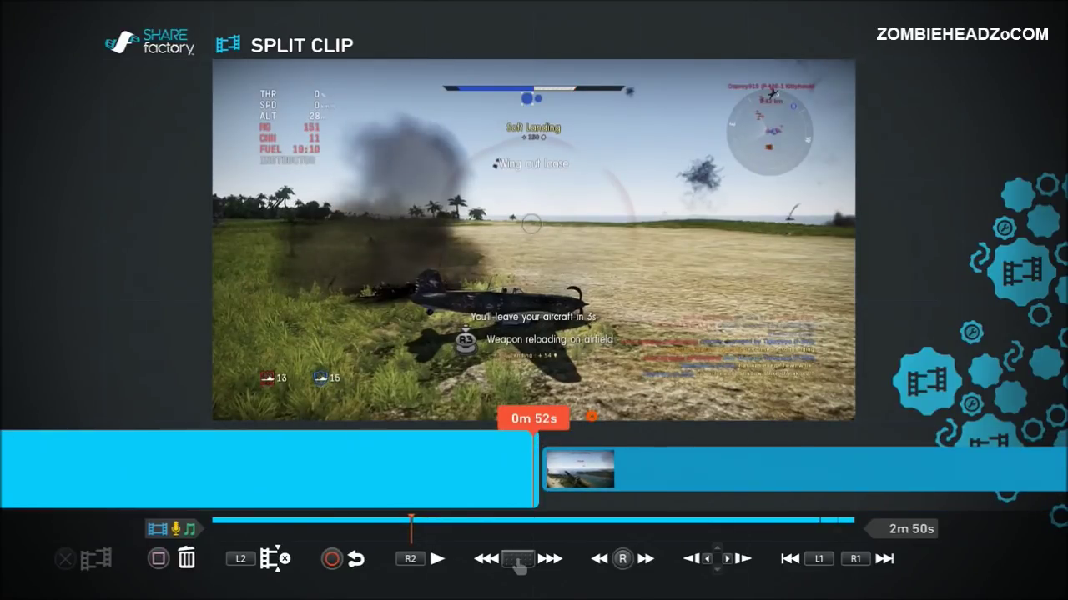
Leave clip splitting and add a 1.00s Fade Through Black transition between the two landing clips
key(Escape)
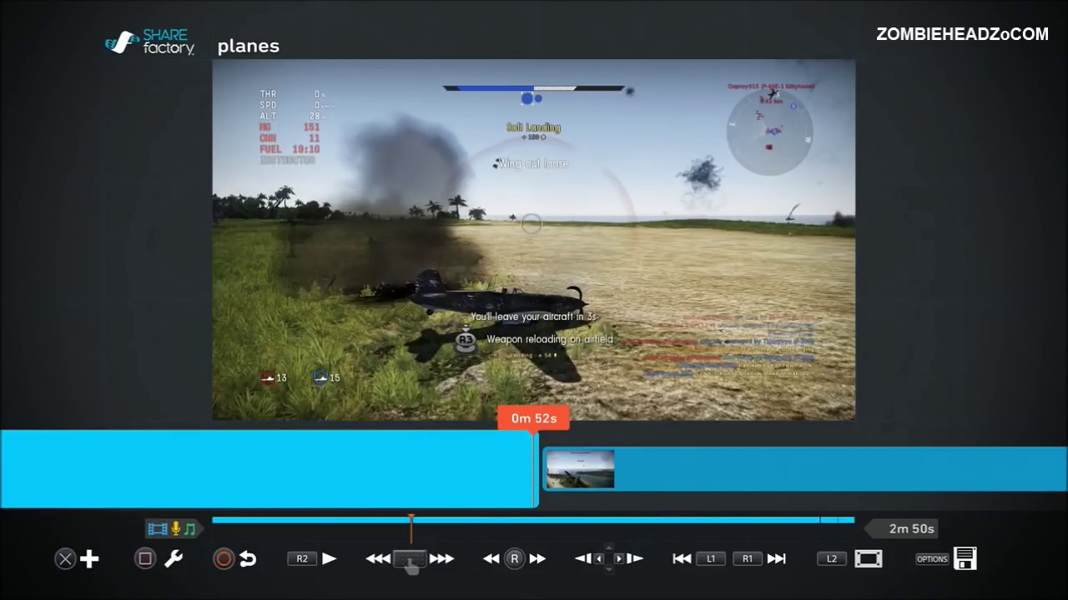
key(Return)
key(Right)
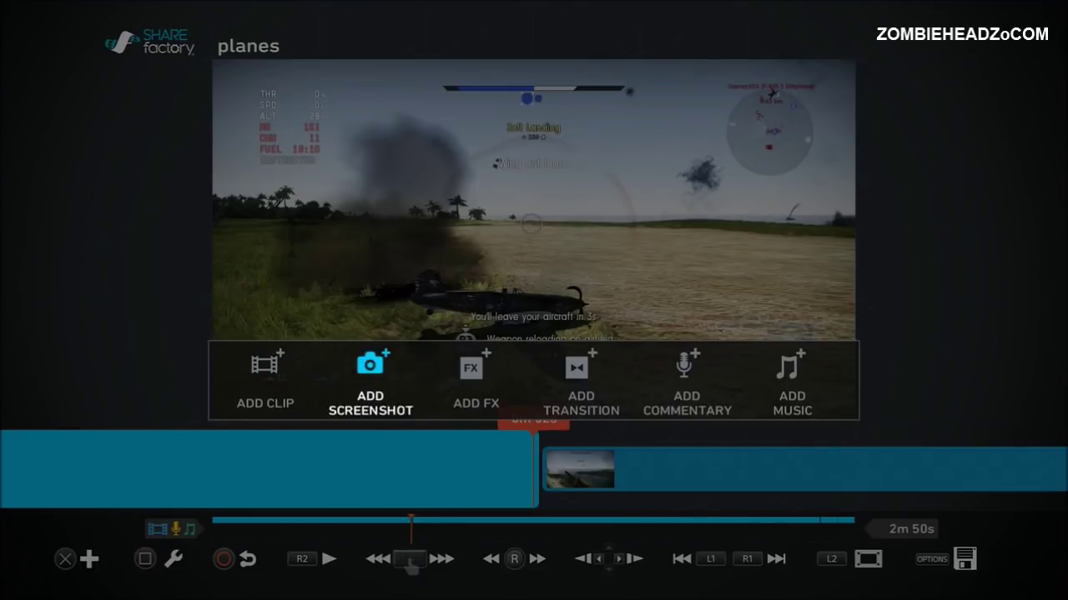
key(Right)
key(Return)
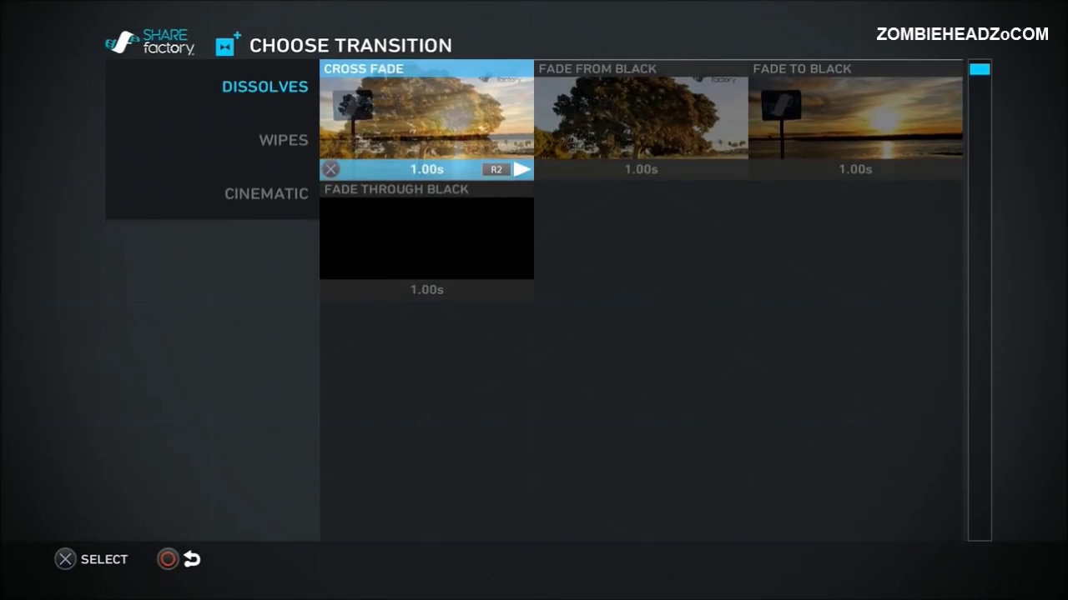
key(Right)
key(Left)
key(Right)
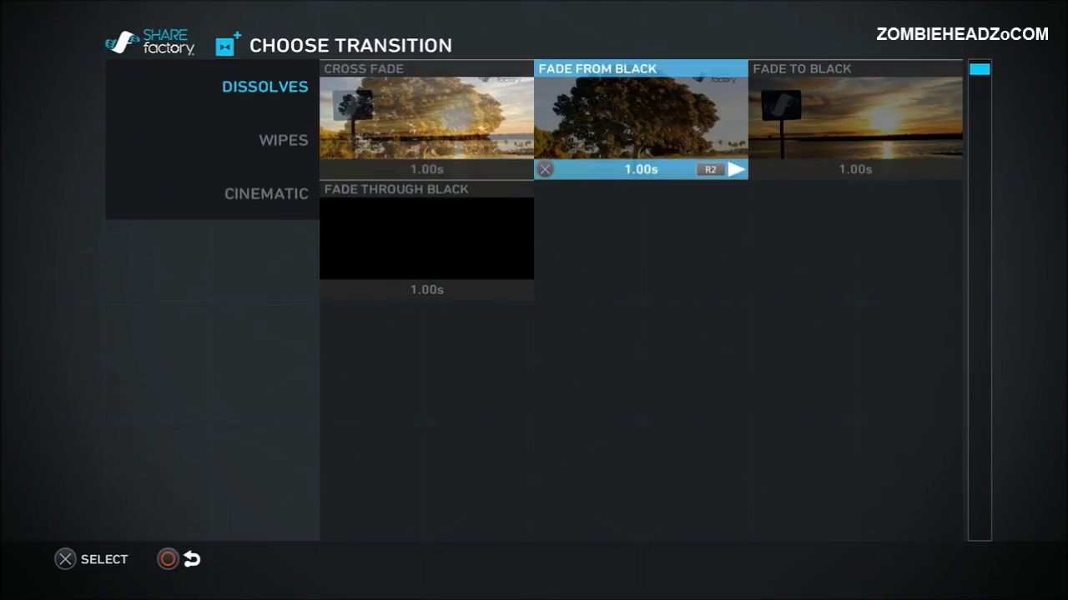
key(Left)
key(Down)
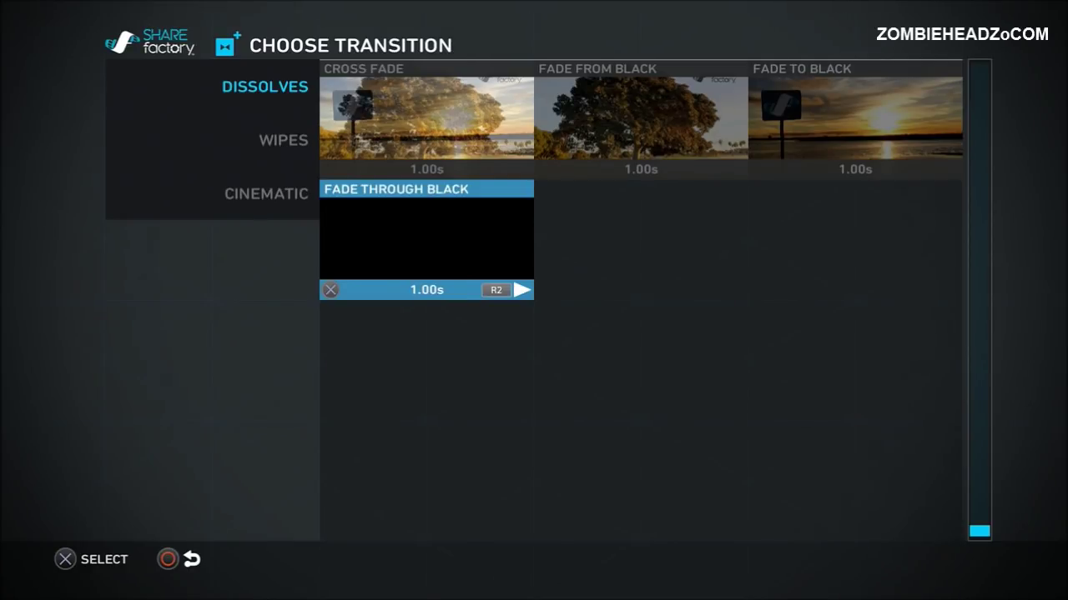
key(Return)
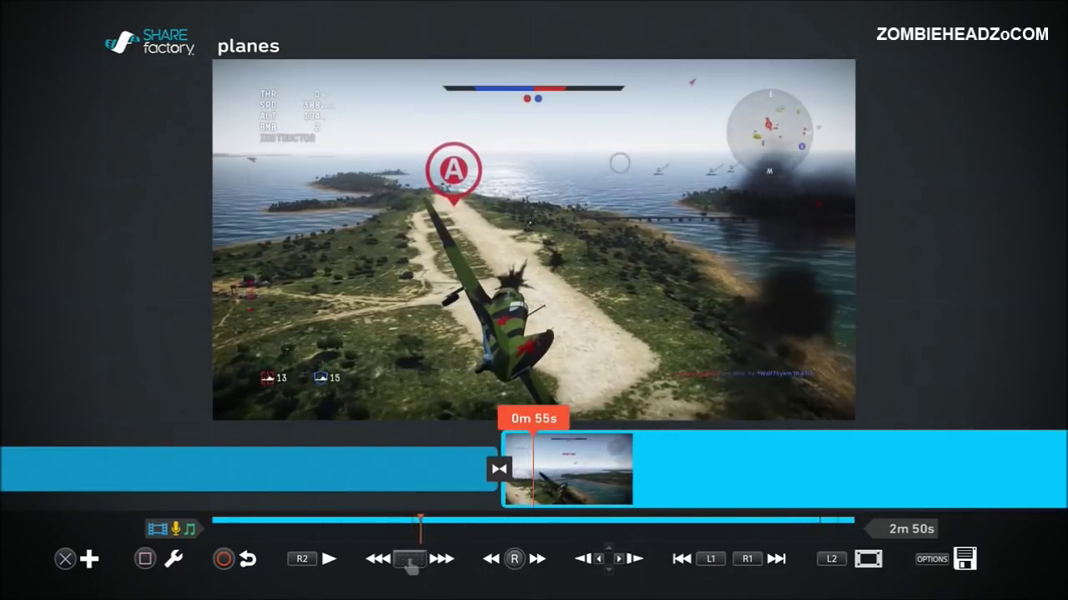
Split the second landing clip at 1m 58s, before the aircraft selection screen
key(Right)
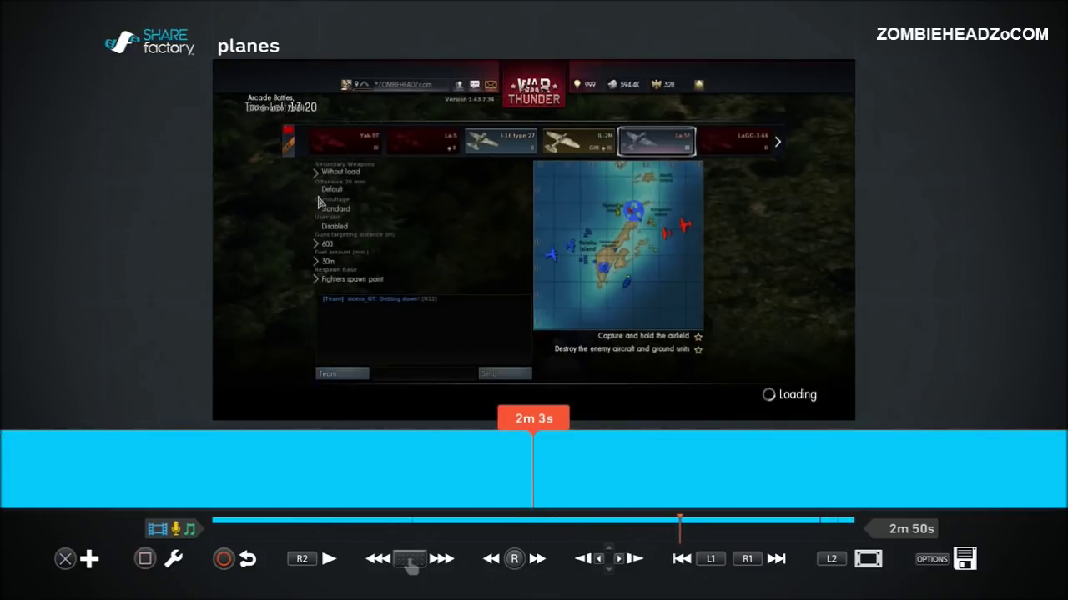
key(Left)
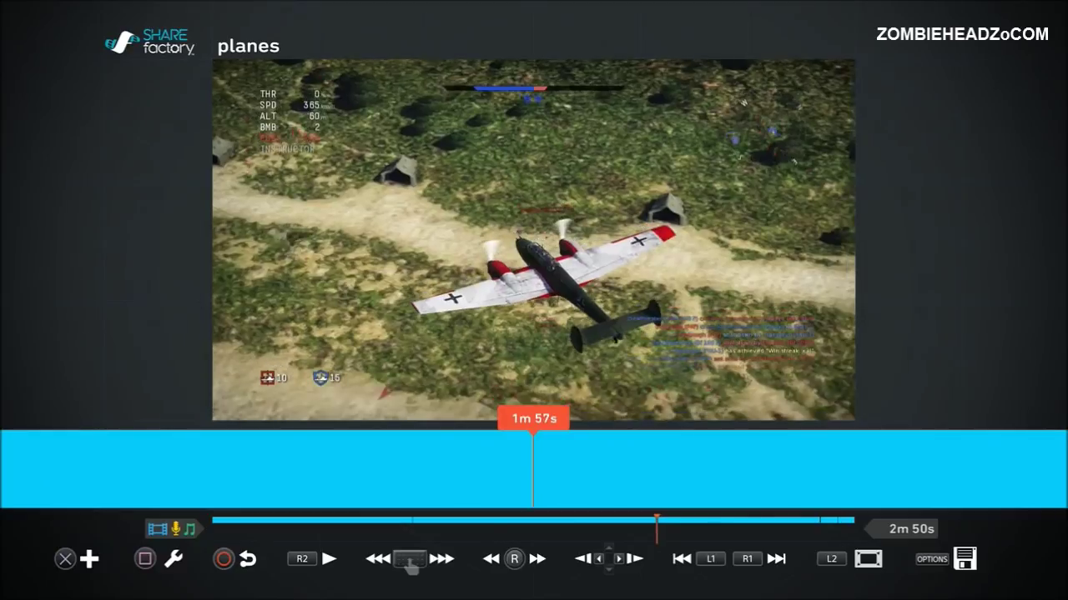
key(Right)
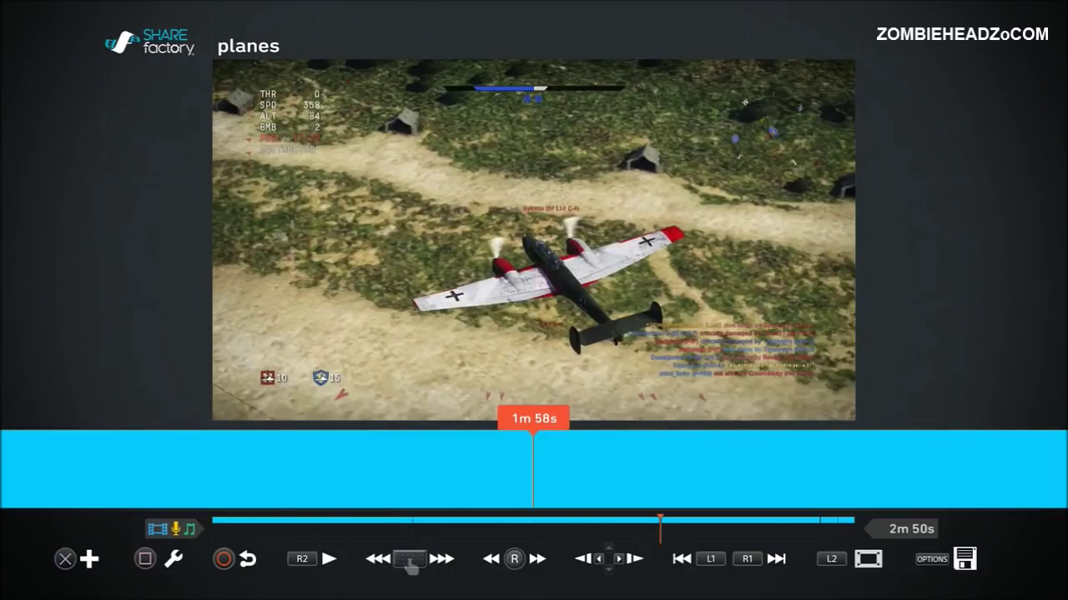
key(Return)
key(Right)
key(Right)
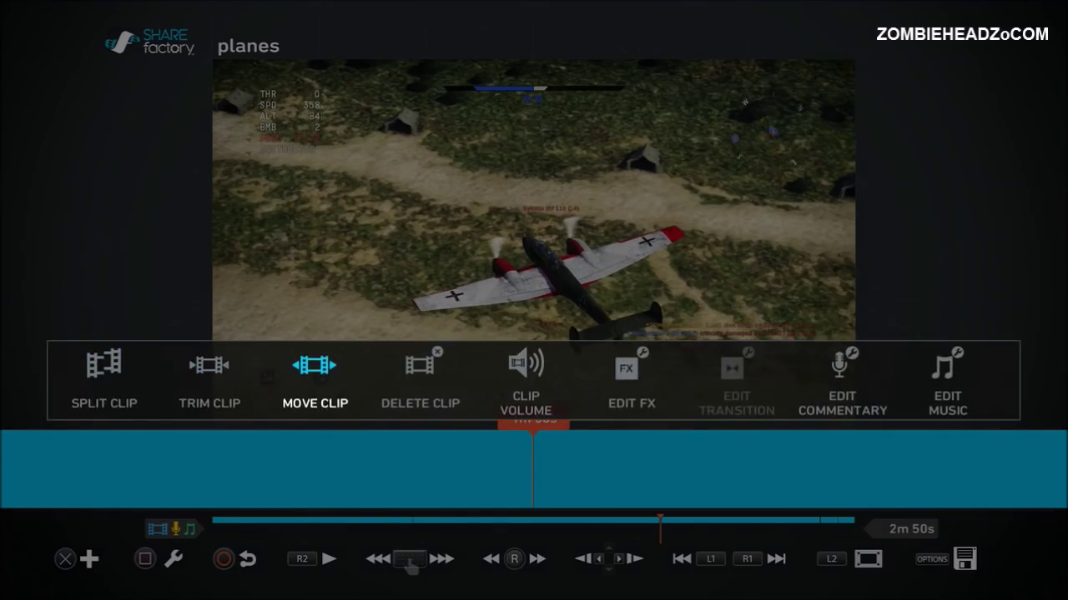
key(Left)
key(Left)
key(Return)
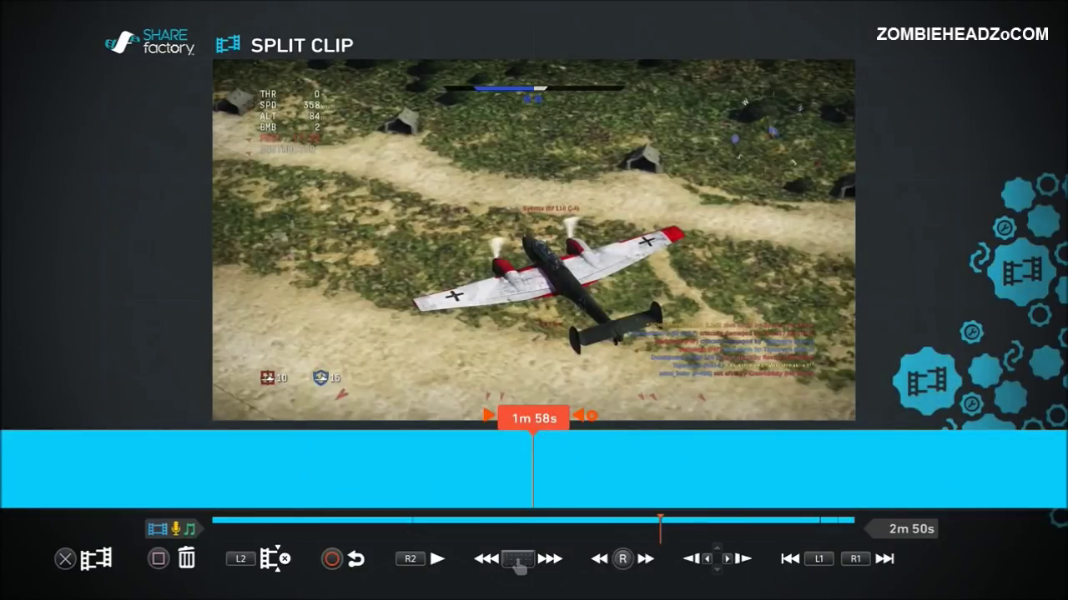
key(Return)
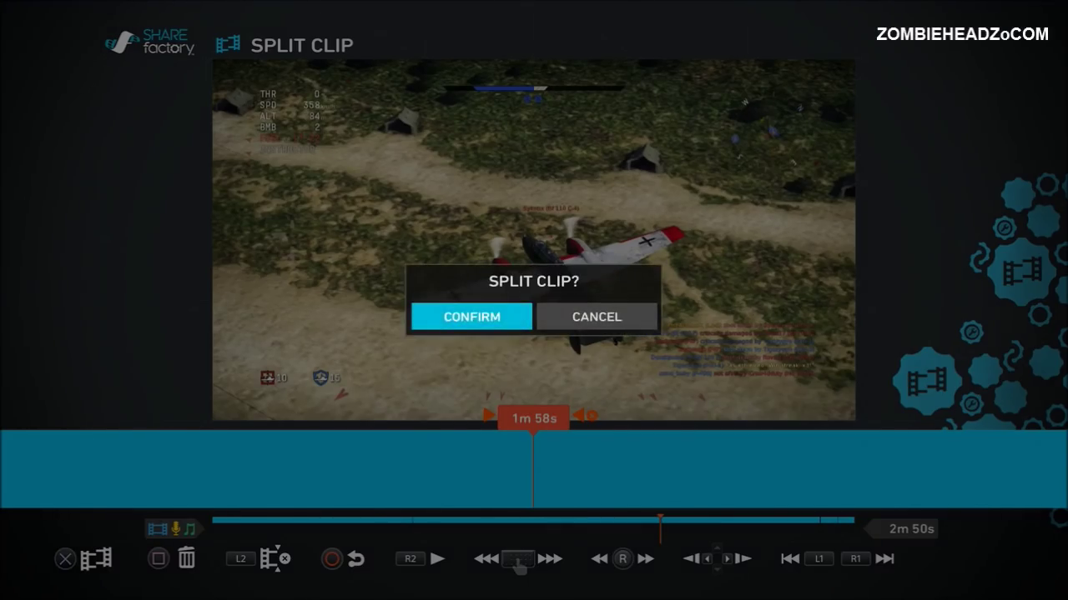
key(Return)
Delete the aircraft selection section after the split
key(Right)
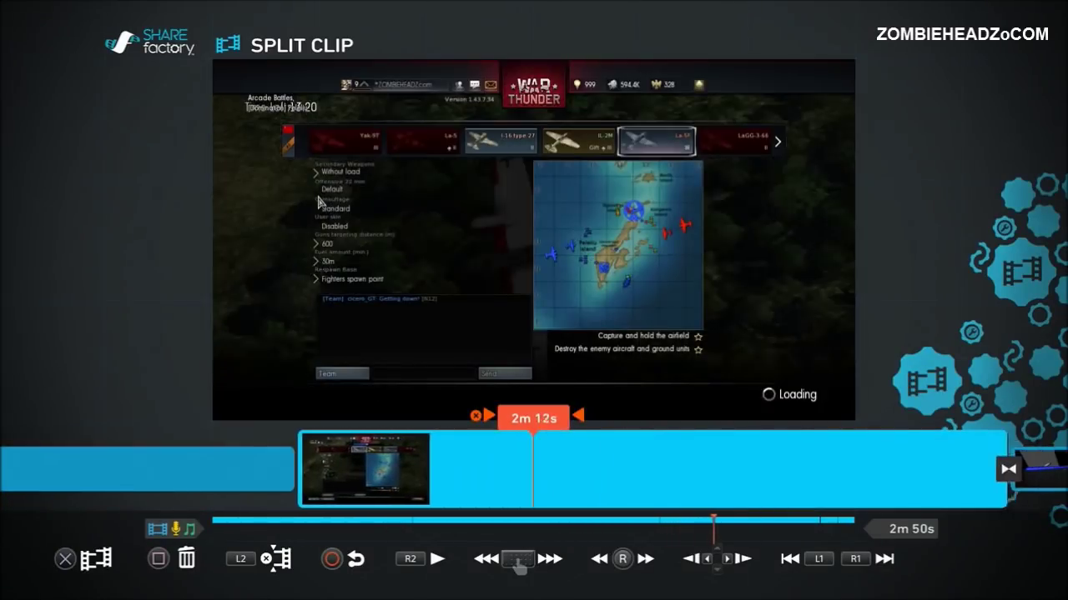
key(Left)
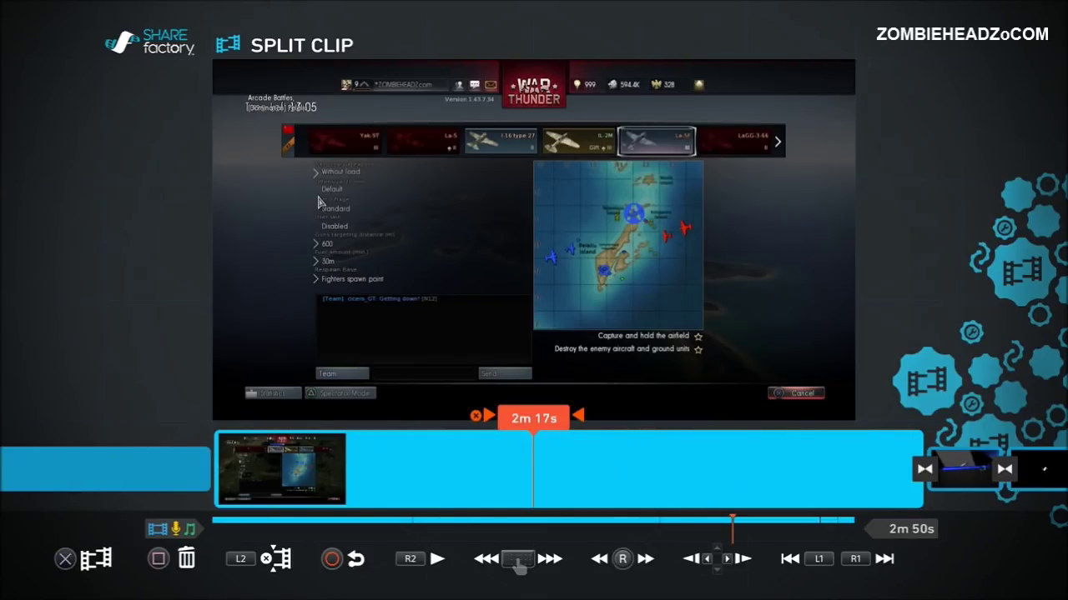
key(Delete)
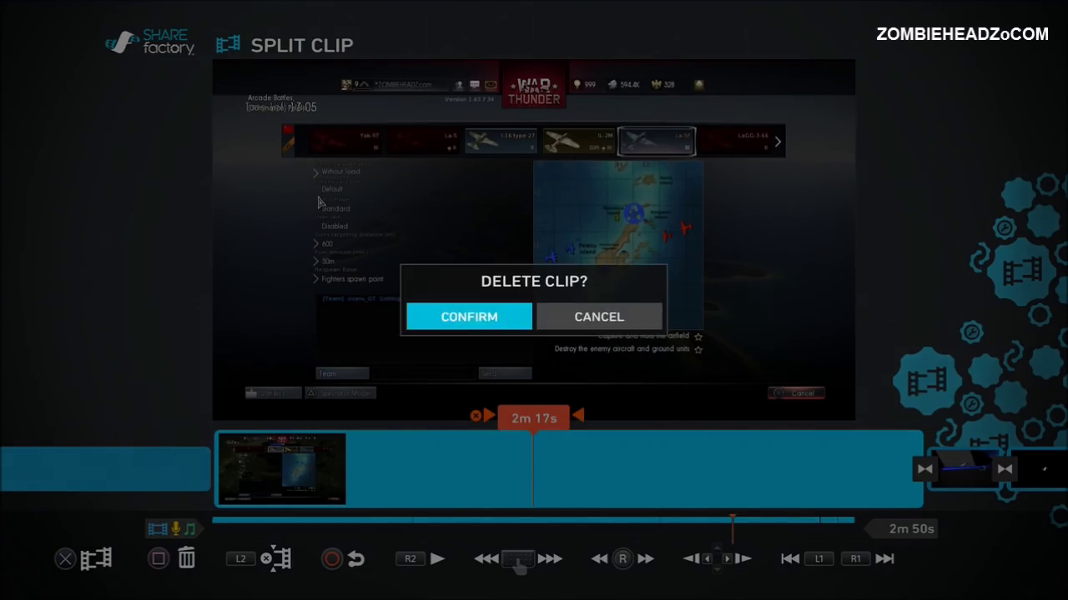
key(Return)
Move the playhead to the PS4 title clip near the end of the timeline, at 2m 1s
key(Right)
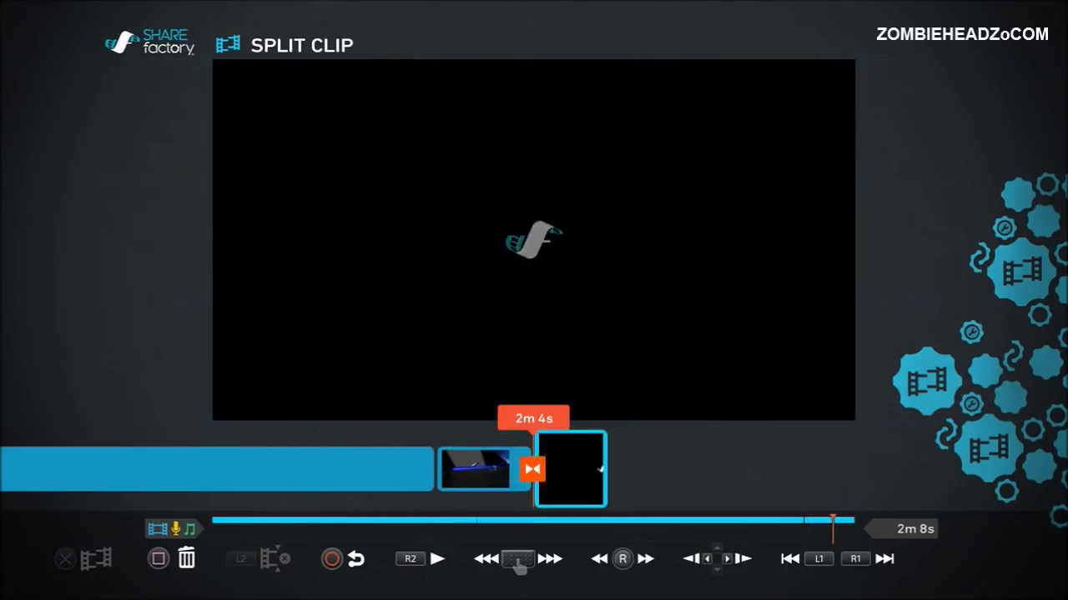
key(Left)
key(Right)
key(Left)
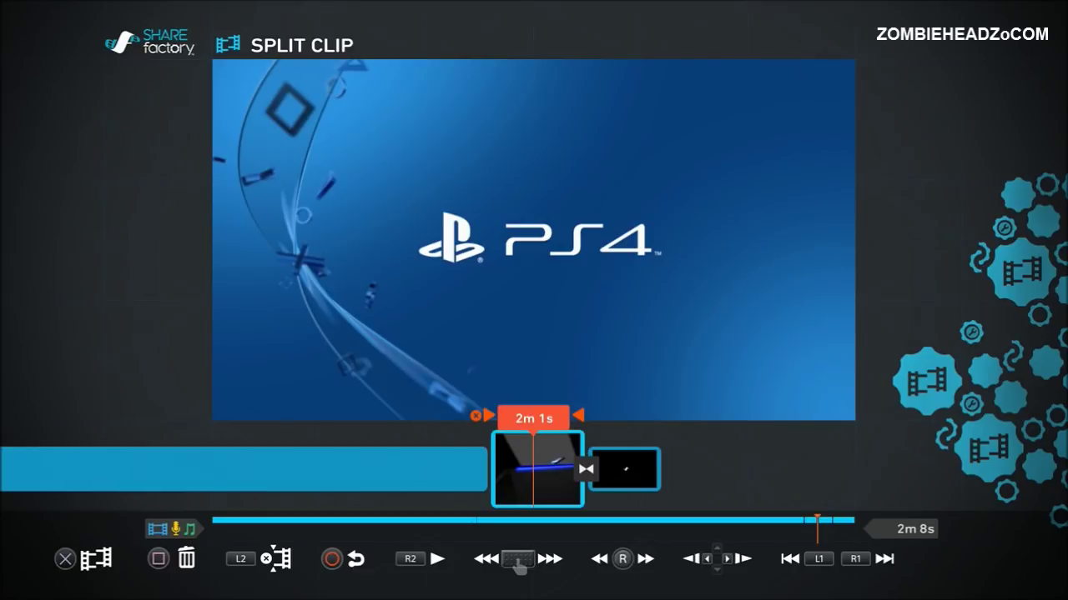
Delete the blue PS4 title clip near the end of the timeline and confirm the deletion
key(Delete)
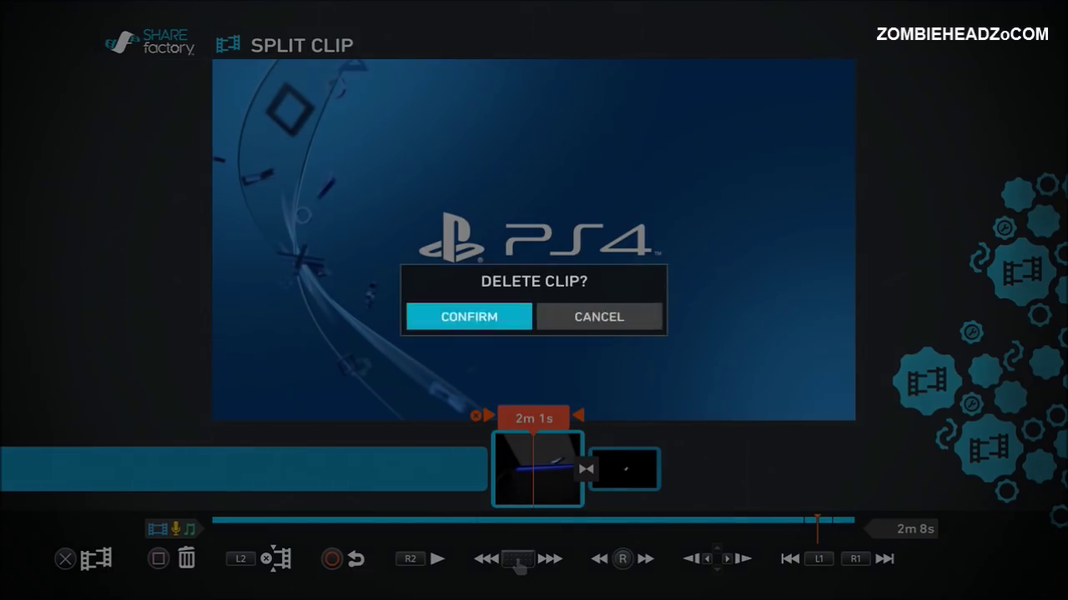
key(Return)
key(Right)
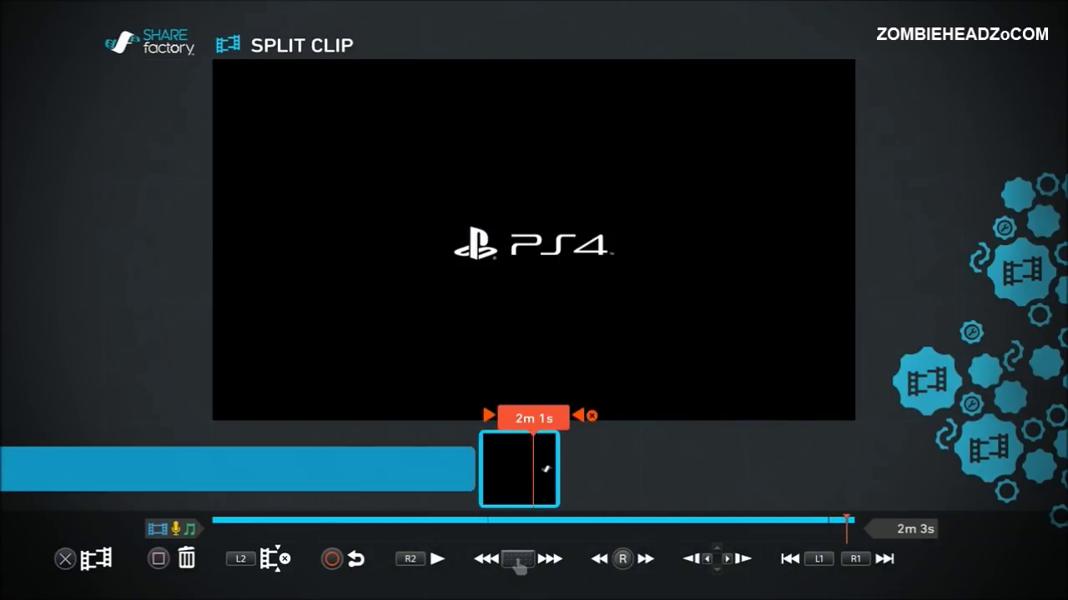
Scrub through the closing SHAREfactory and PS4 logo clip up to the end of the project
key(Left)
key(Left)
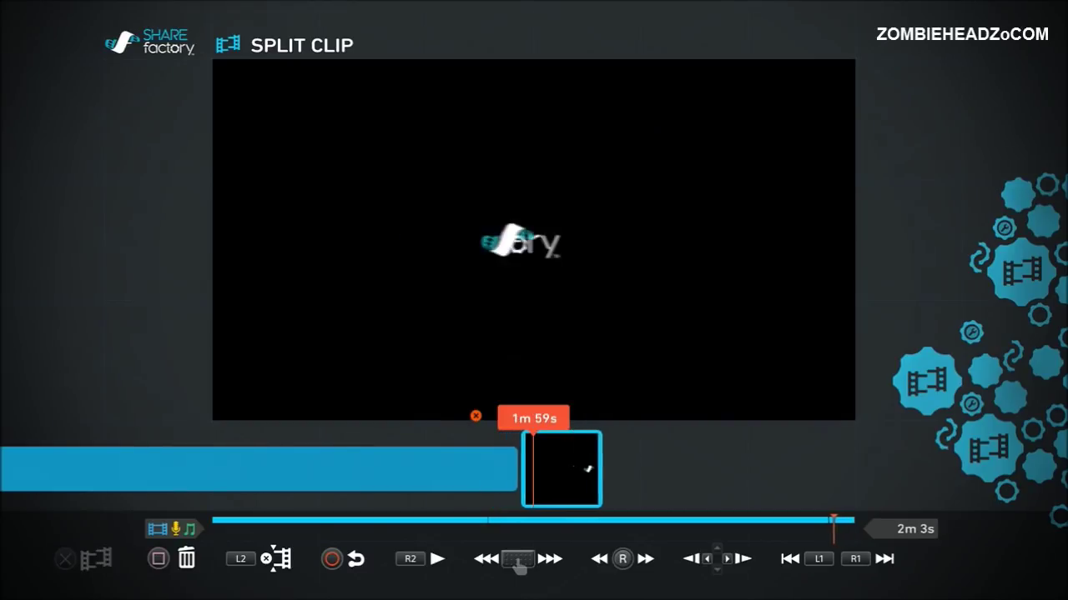
key(Right)
key(Left)
key(Right)
key(Right)
key(Right)
key(Right)
key(Right)
key(Right)
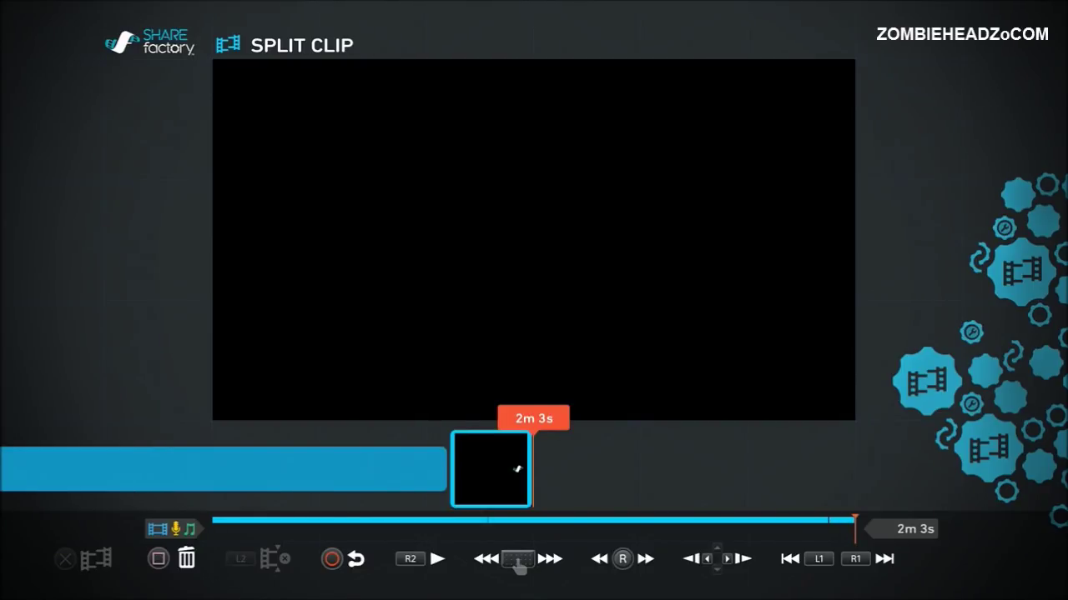
Return the playhead to the start of the project at 0m 0s and leave clip splitting
key(Left)
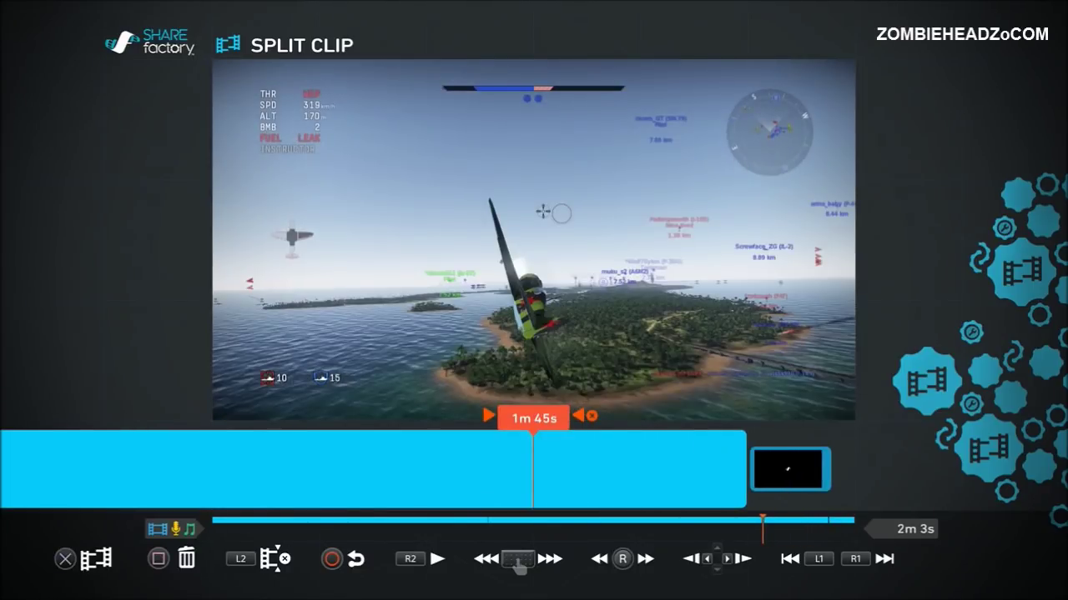
key(Home)
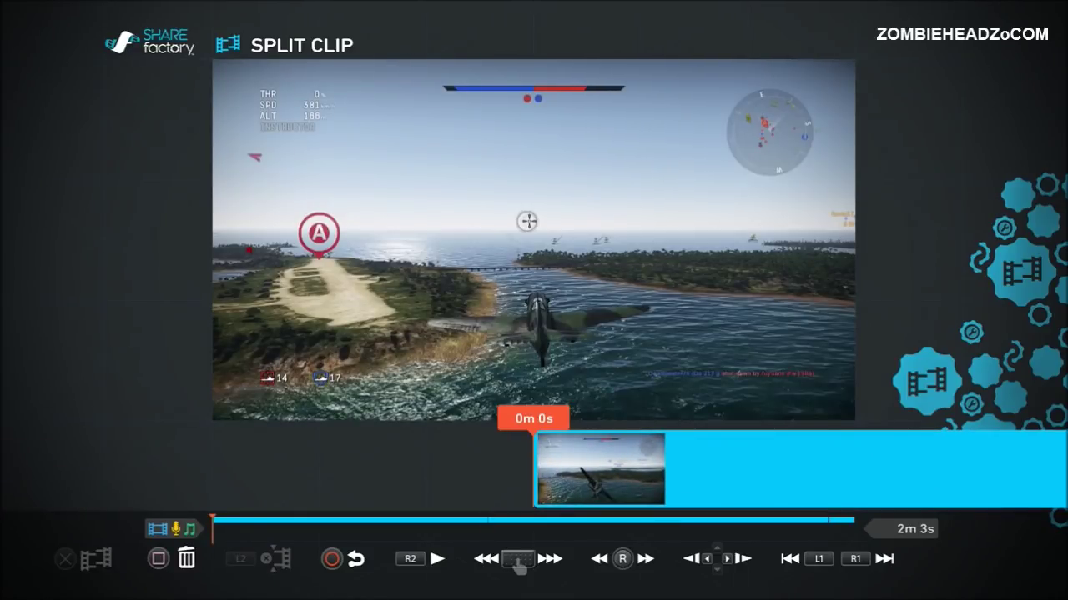
key(Right)
key(Left)
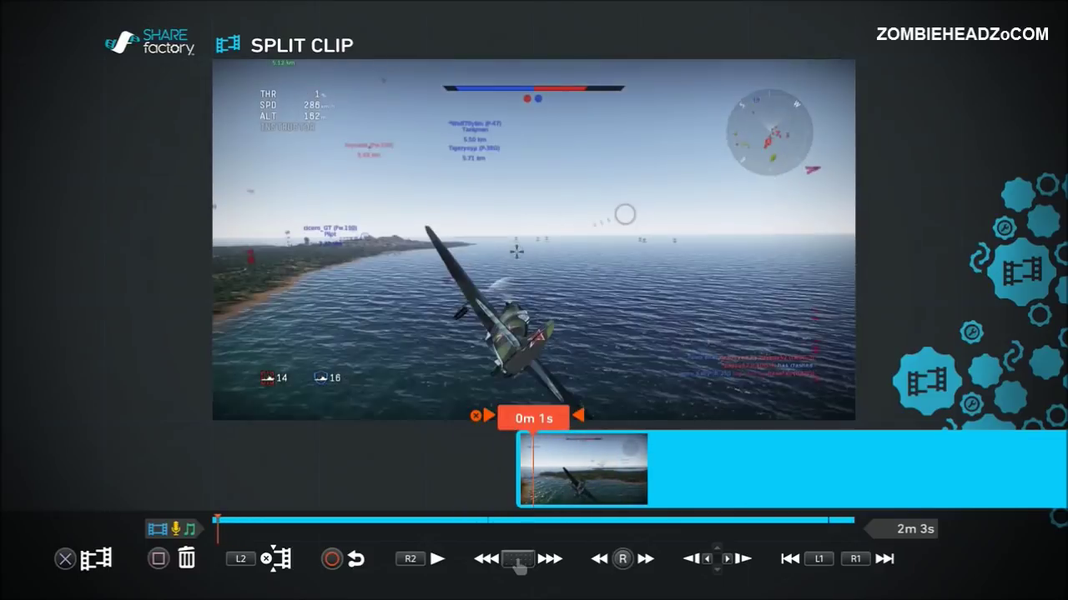
key(Right)
key(Left)
key(Left)
key(Left)
key(Left)
key(Left)
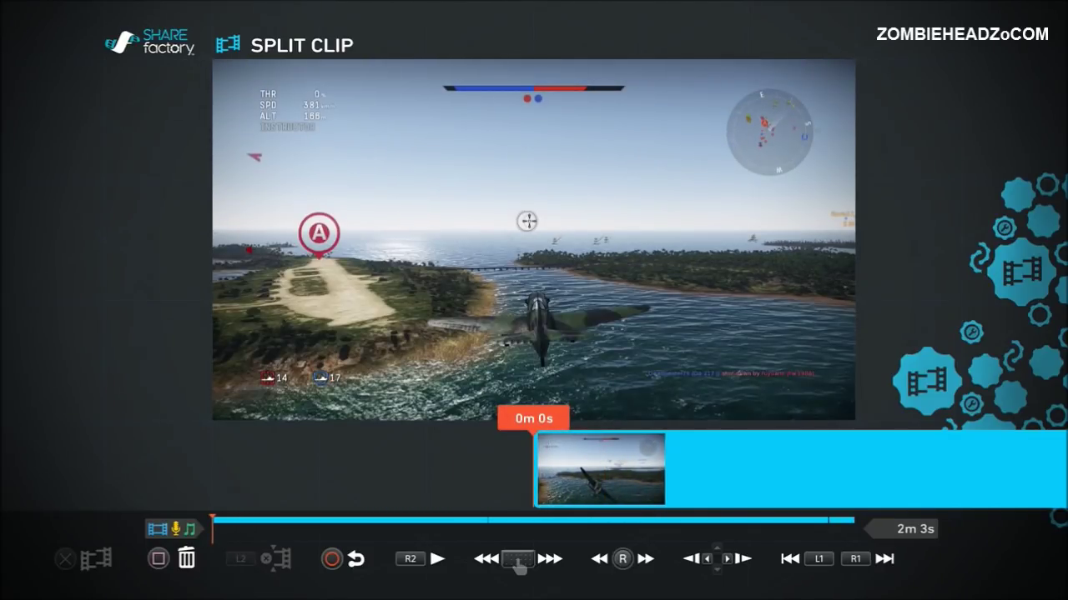
key(Escape)
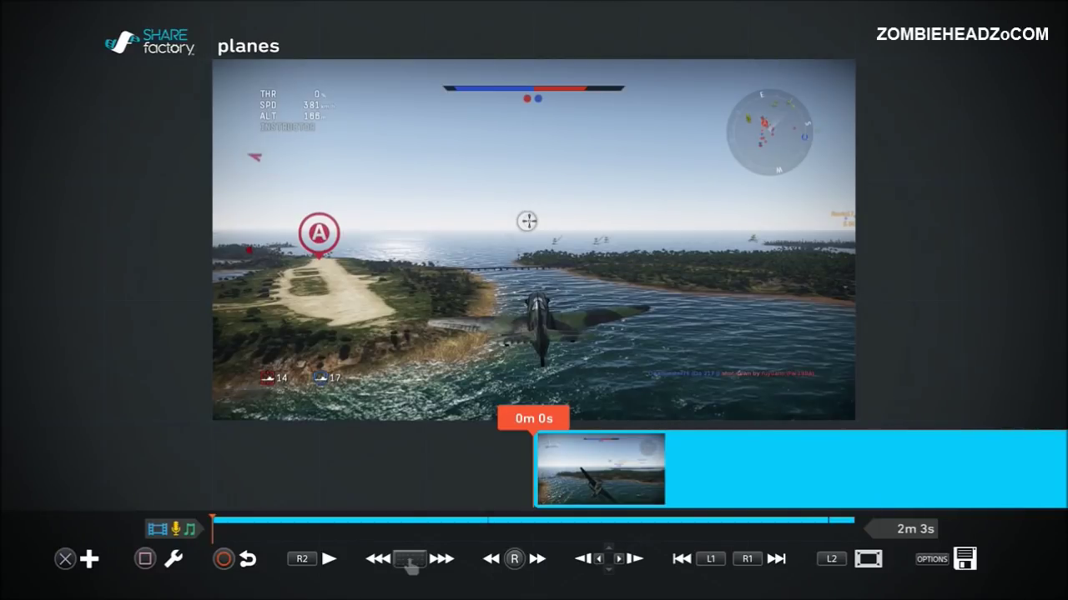
Open the music selection for adding a track at the start of the project
key(Return)
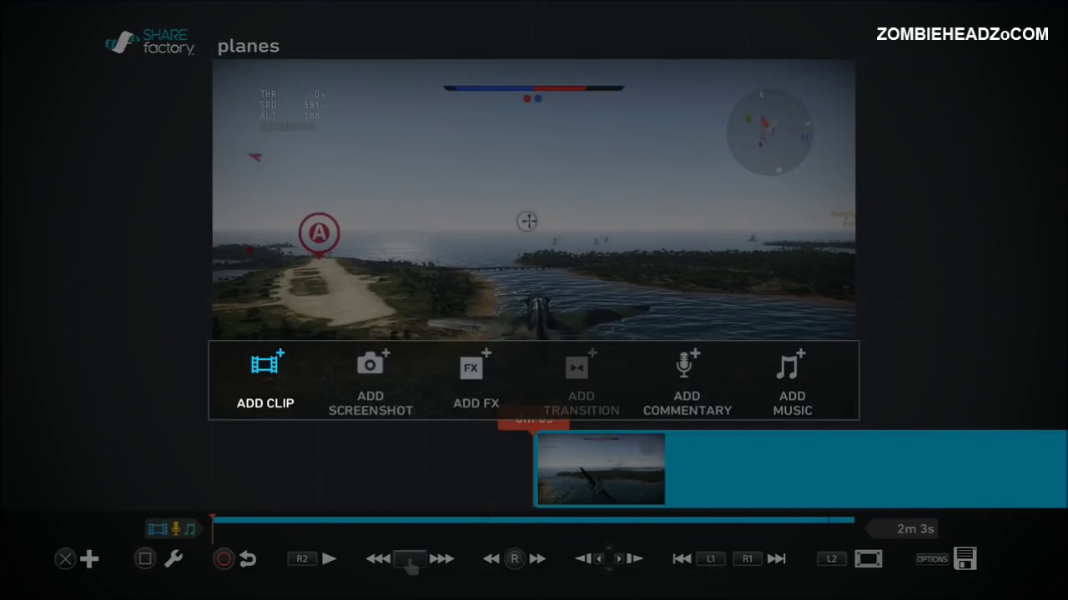
key(Right)
key(Right)
key(Right)
key(Right)
key(Left)
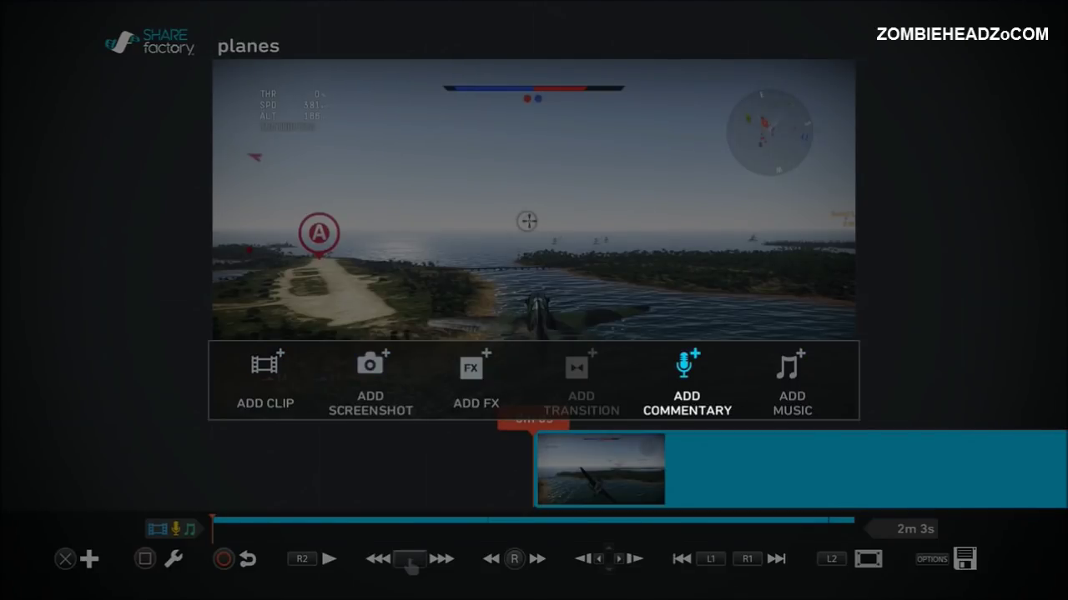
key(Right)
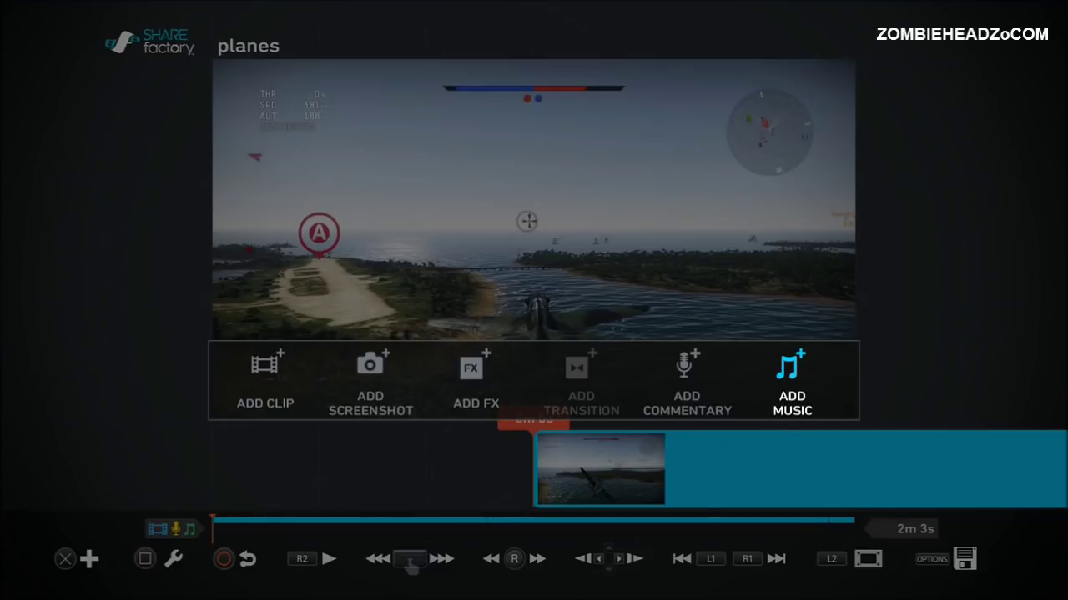
key(Return)
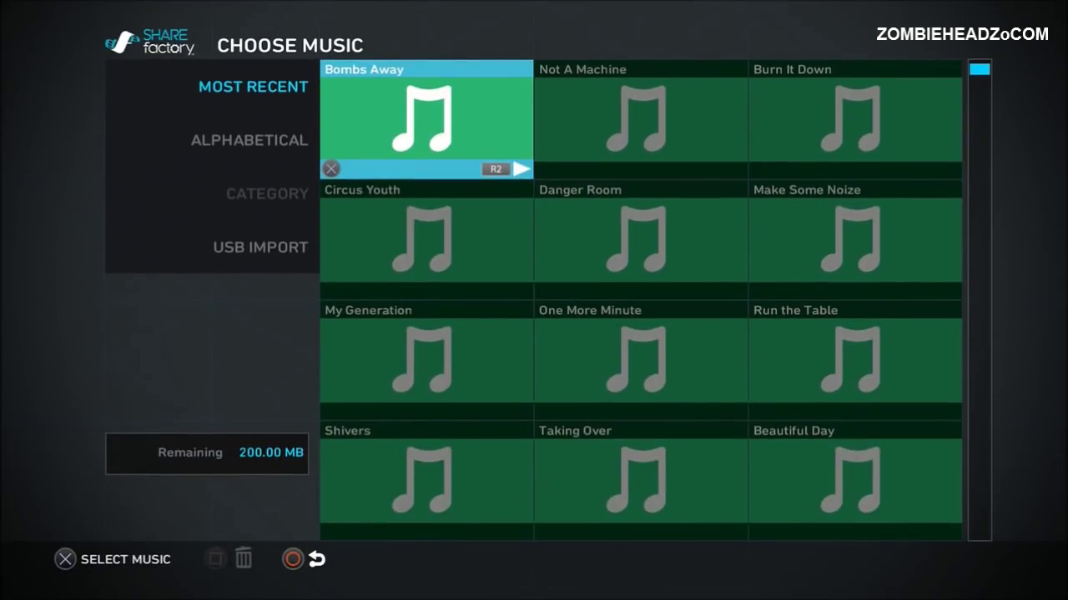
Browse the available songs and play a preview of the track TmpstDgweedUNMSTRD1
key(Down)
key(Down)
key(Right)
key(Right)
key(Up)
key(Down)
key(Left)
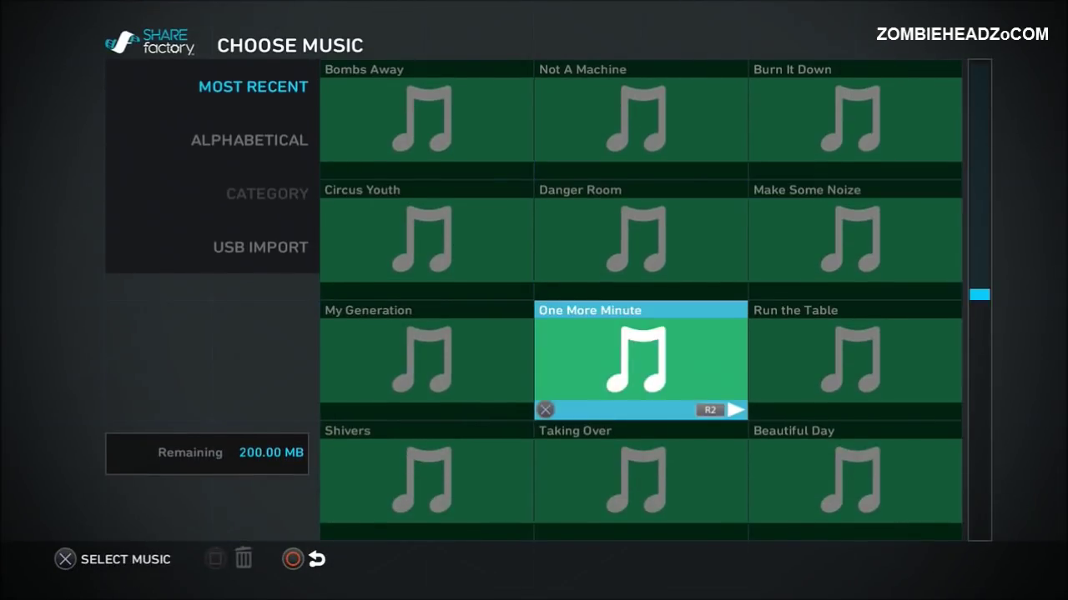
key(Left)
key(Down)
key(Down)
key(Right)
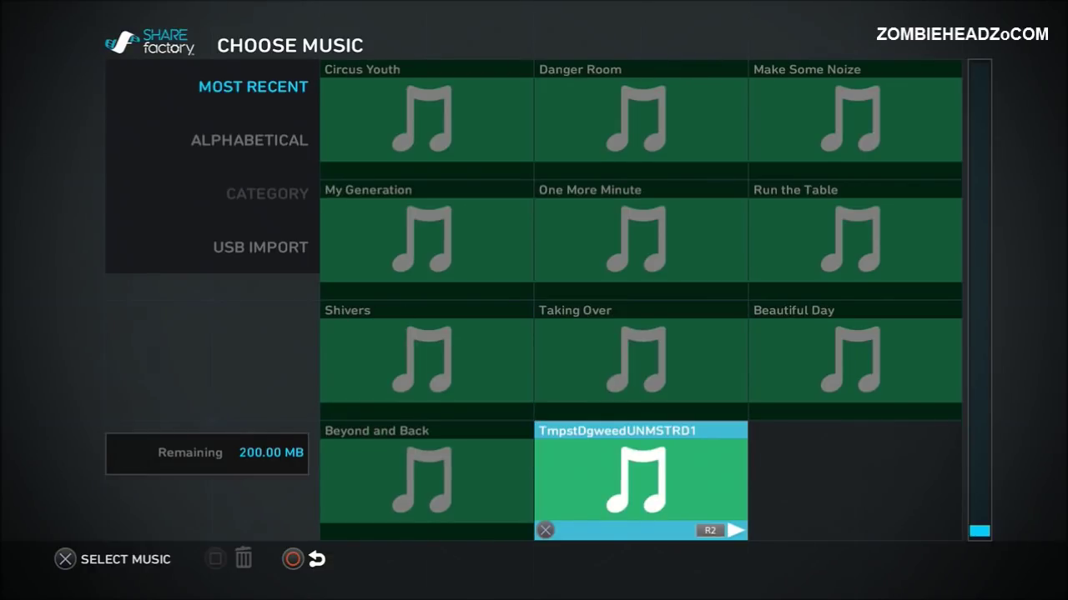
key(Up)
key(Down)
key(R2)
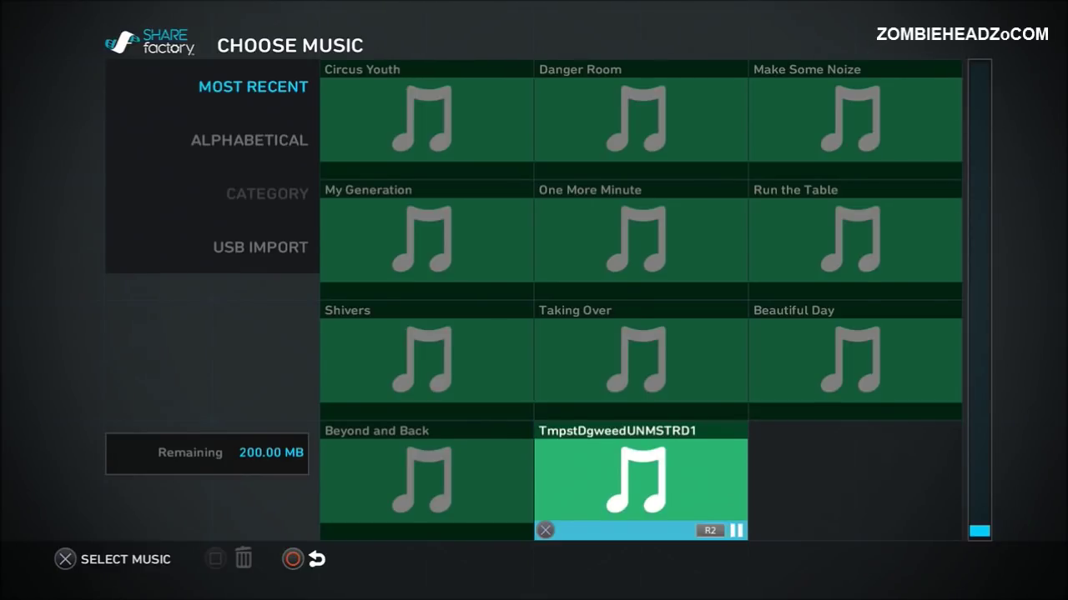
Preview TmpstDgweedUNMSTRD1 once more and add it to the project as music starting at 0m 0s
key(Up)
key(Left)
key(Right)
key(Down)
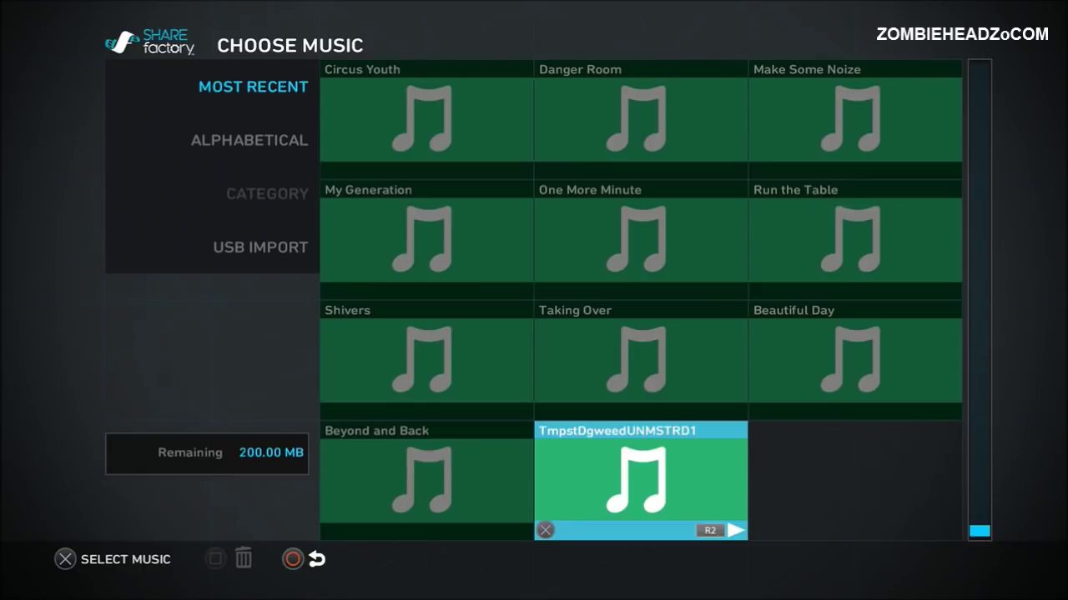
key(R2)
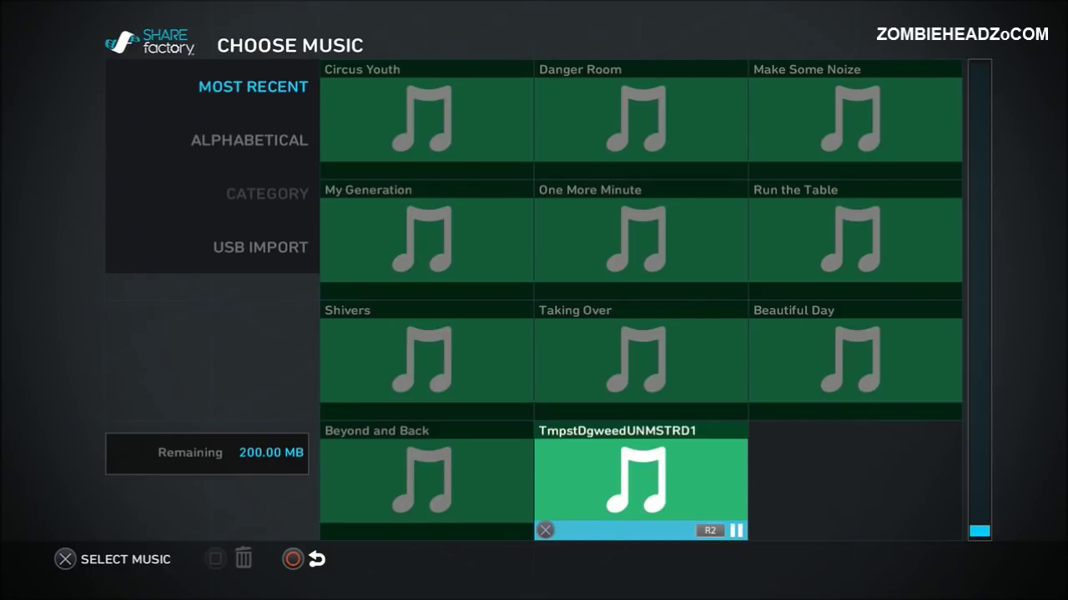
key(Up)
key(Down)
key(Left)
key(Right)
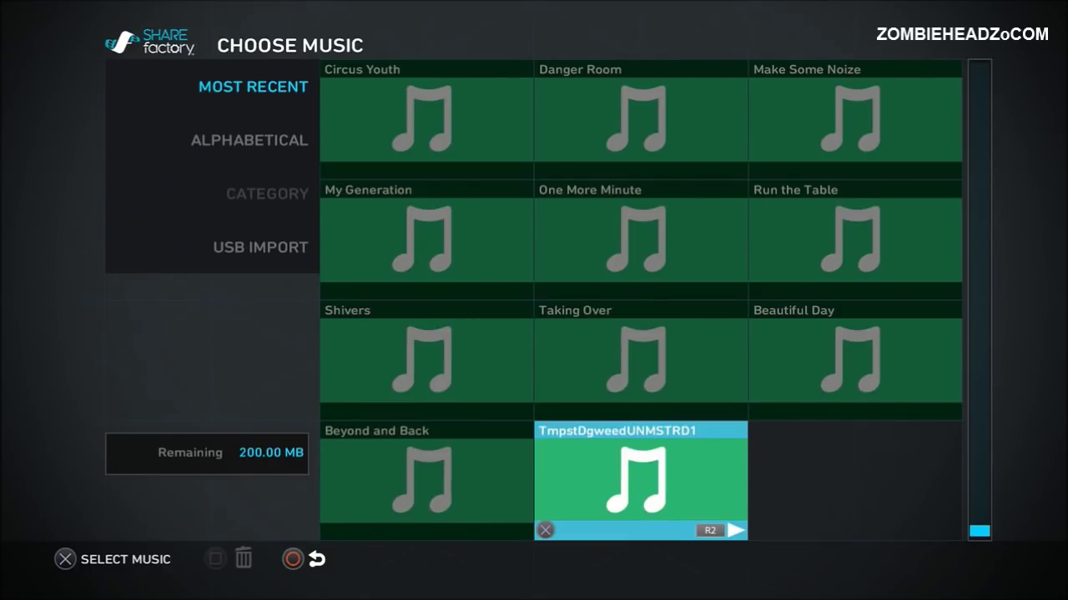
key(Return)
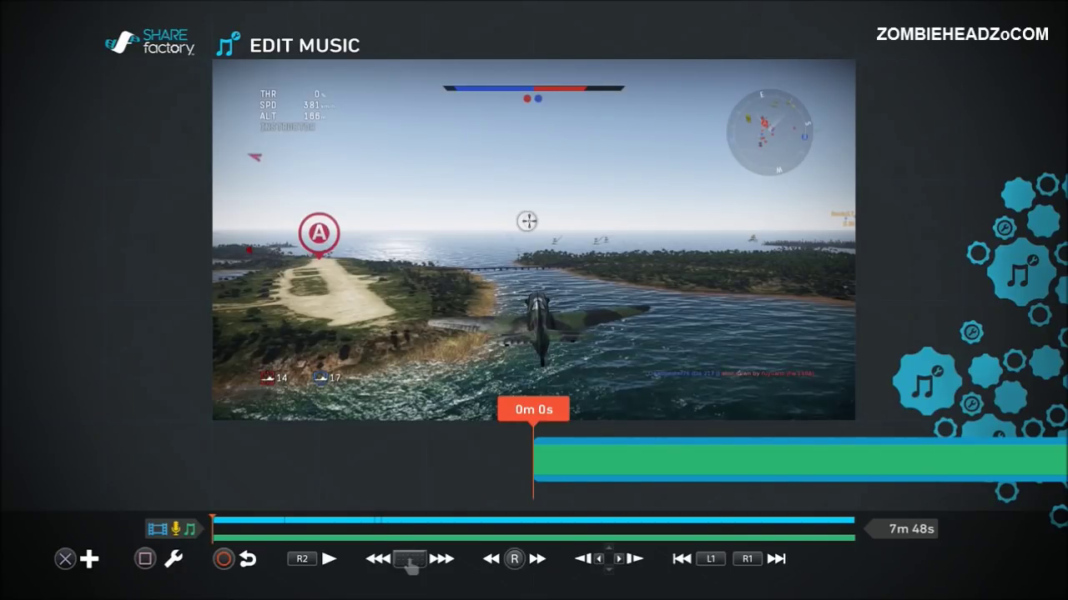
Add a fade-in at the start of the music track and adjust its duration
key(Return)
key(Right)
key(Right)
key(Right)
key(Right)
key(Right)
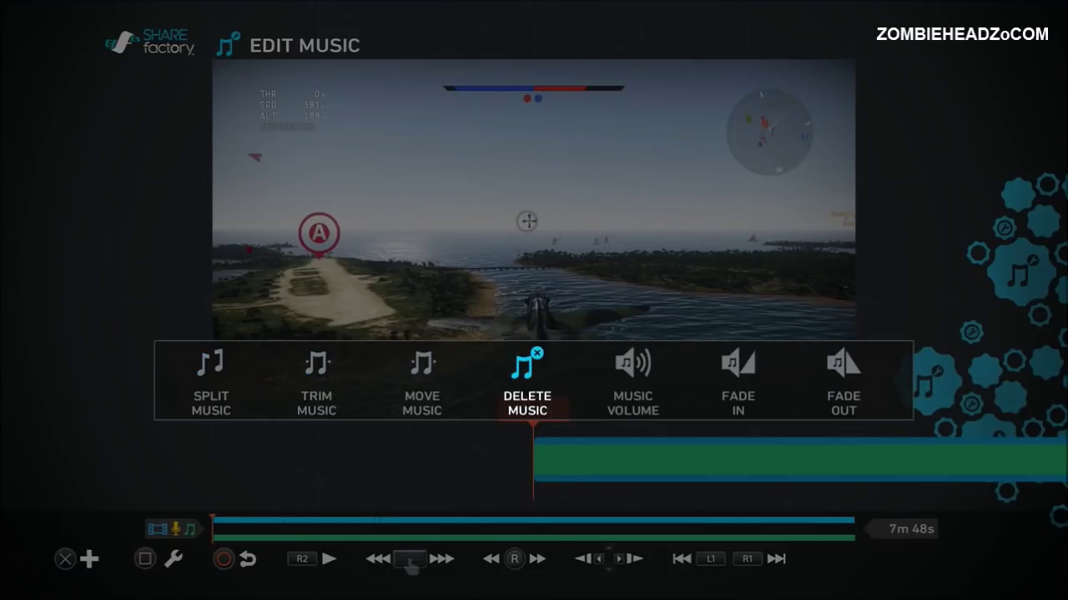
key(Return)
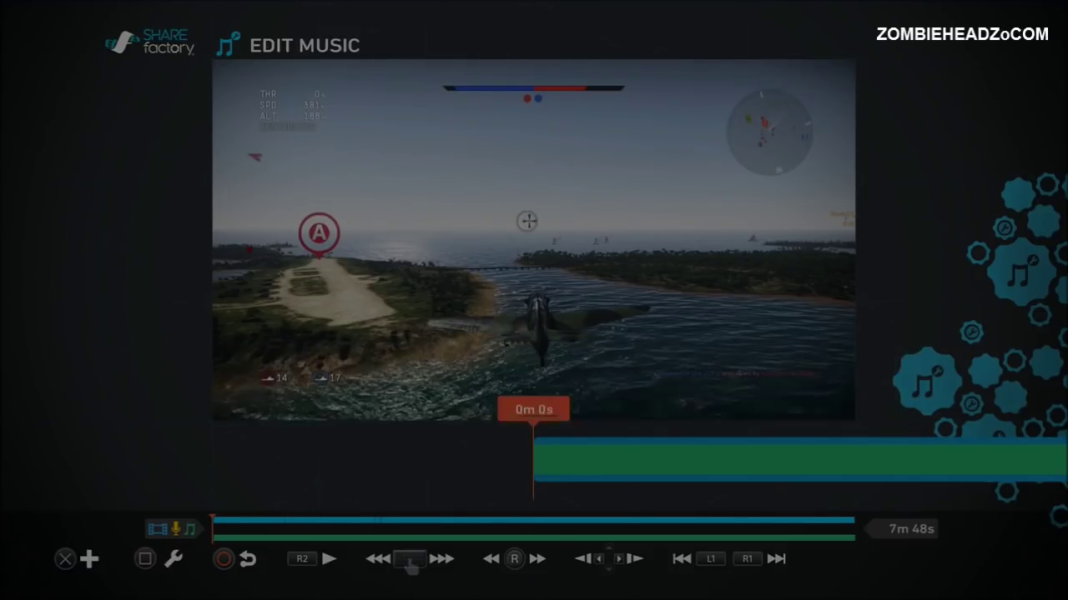
key(Right)
key(Right)
key(Right)
key(Right)
key(Right)
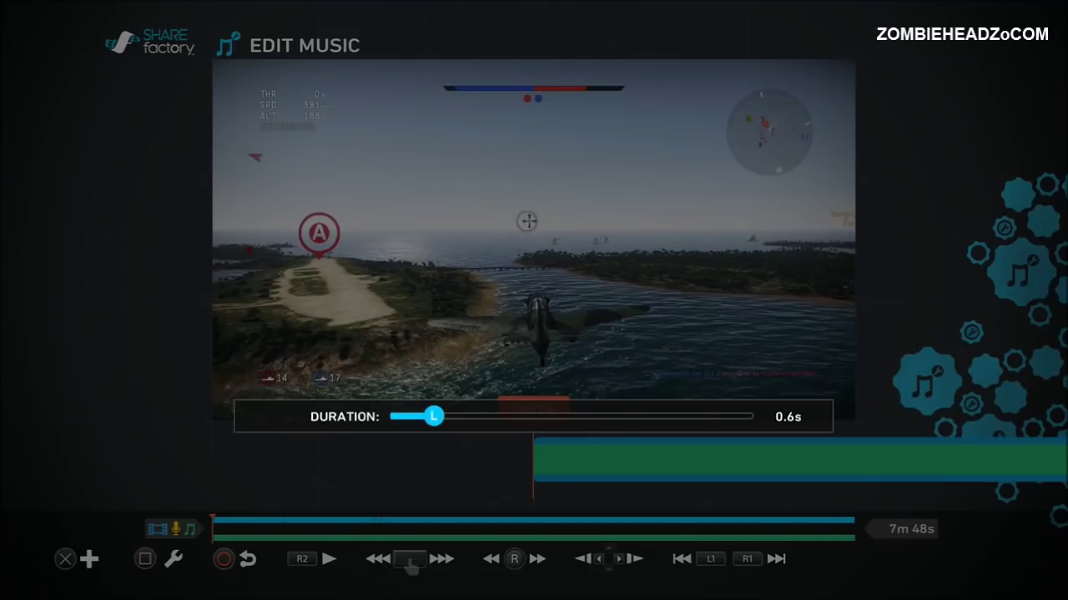
key(Right)
key(Right)
key(Right)
key(Right)
key(Right)
key(Return)
Scrub the timeline around 2m 3s to locate where the video clips end beneath the music track
key(Right)
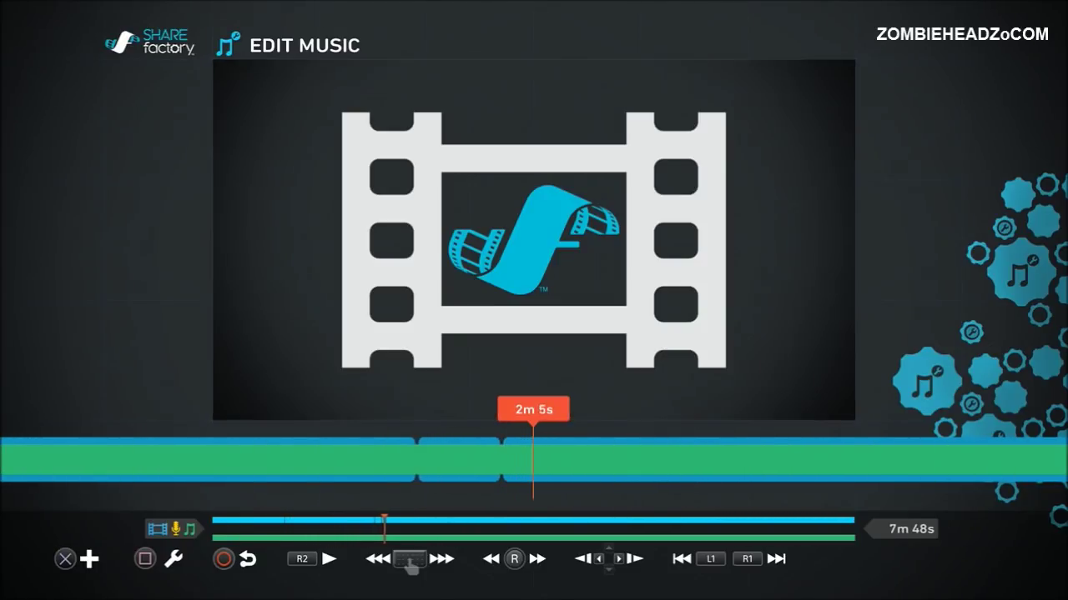
key(Left)
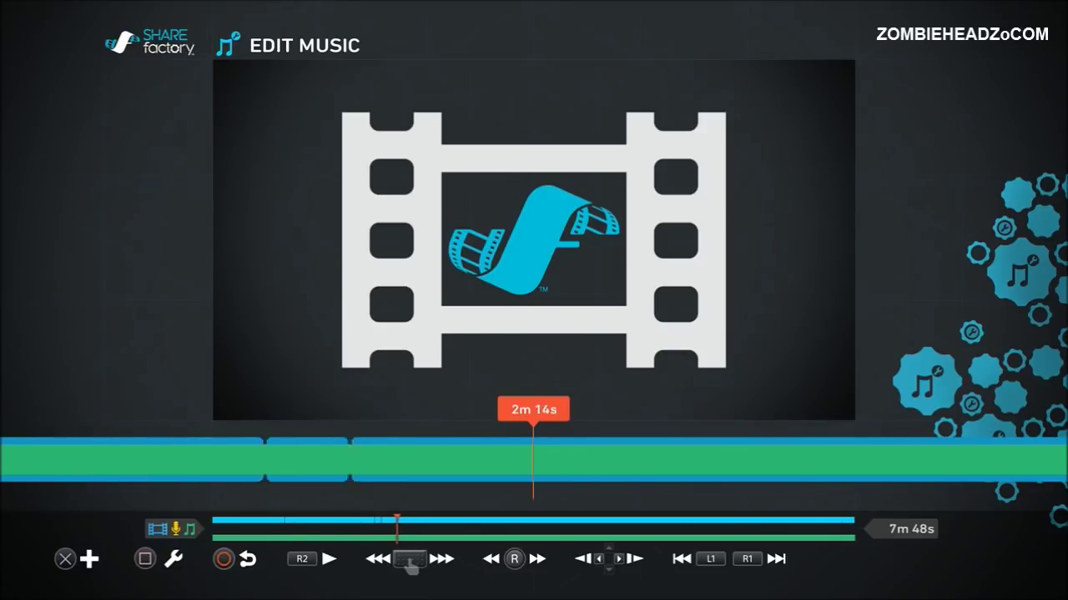
key(Left)
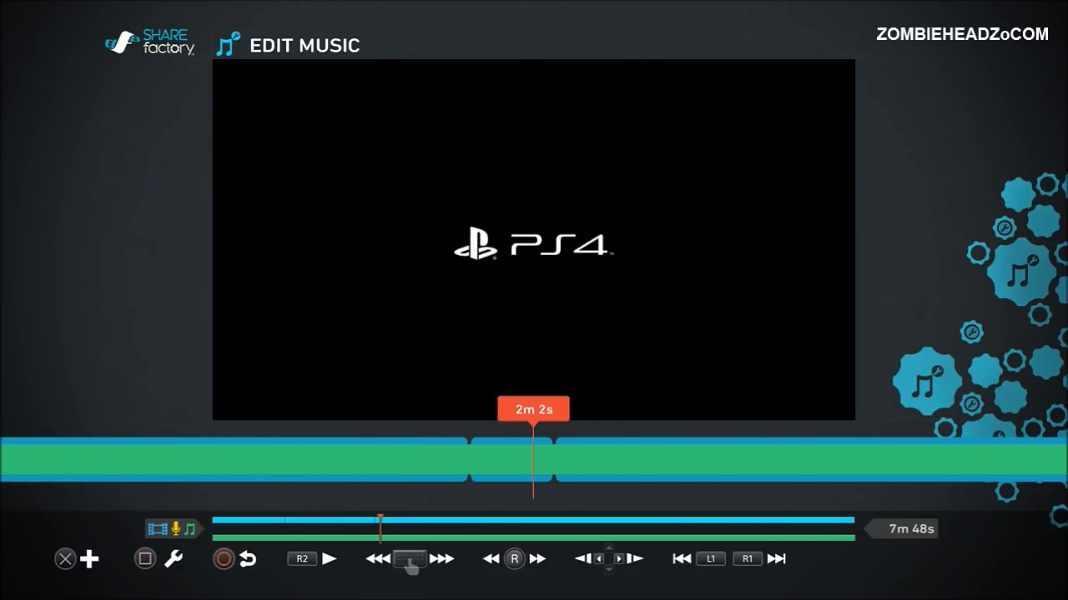
key(Right)
key(Left)
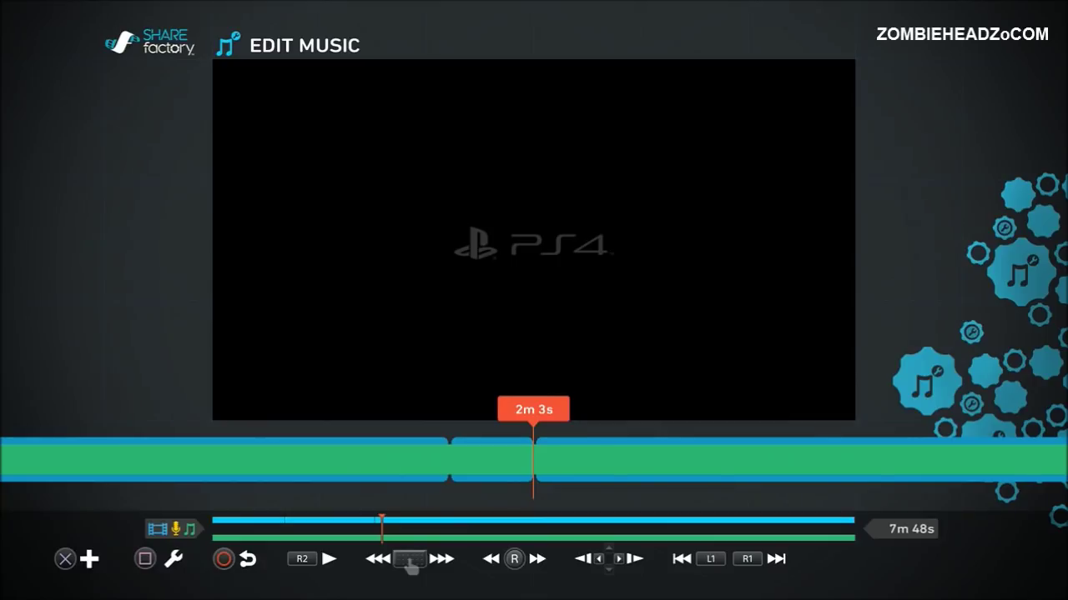
key(Left)
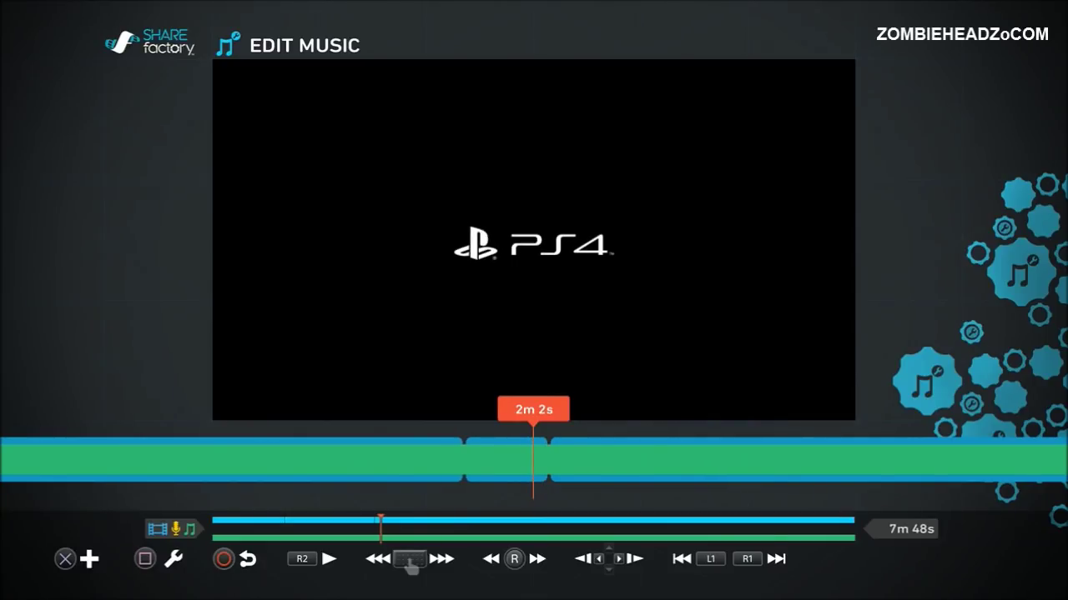
Start trimming the music track and set its end point to 2m 3s
key(Return)
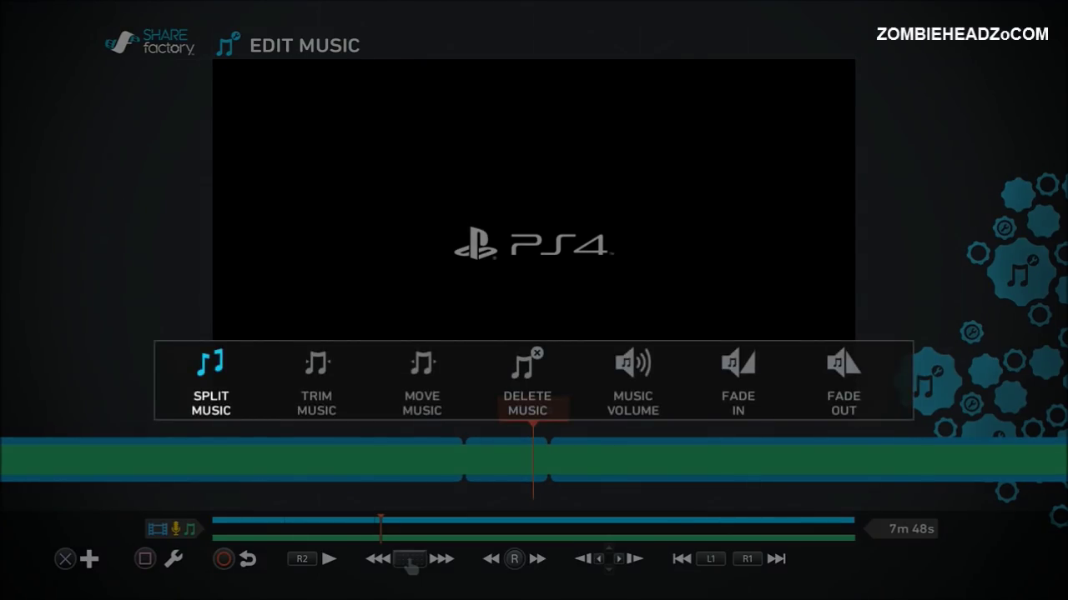
key(Right)
key(Return)
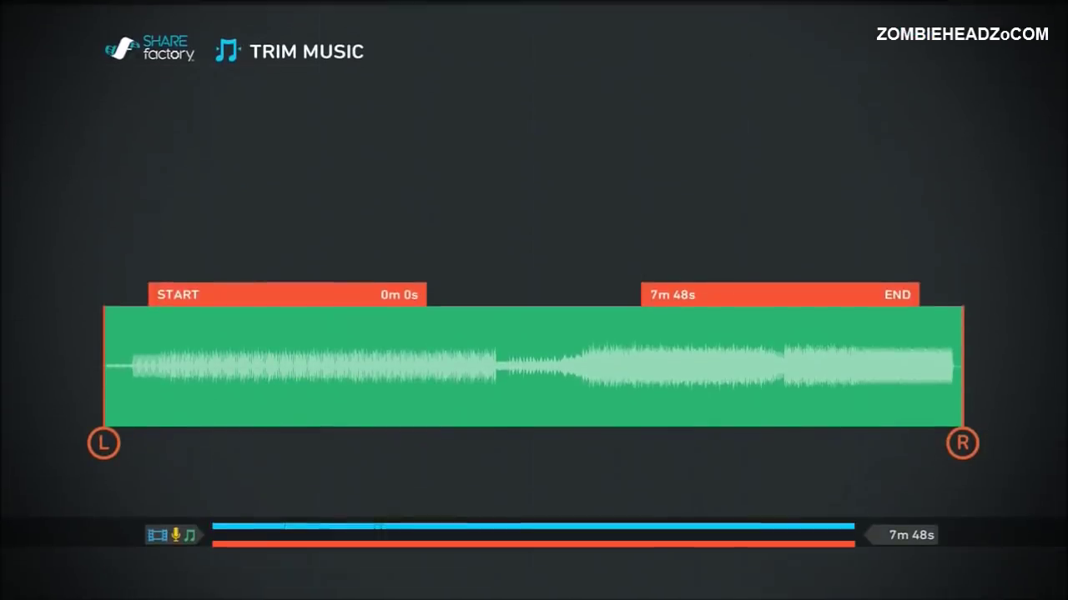
key(Left)
key(Left)
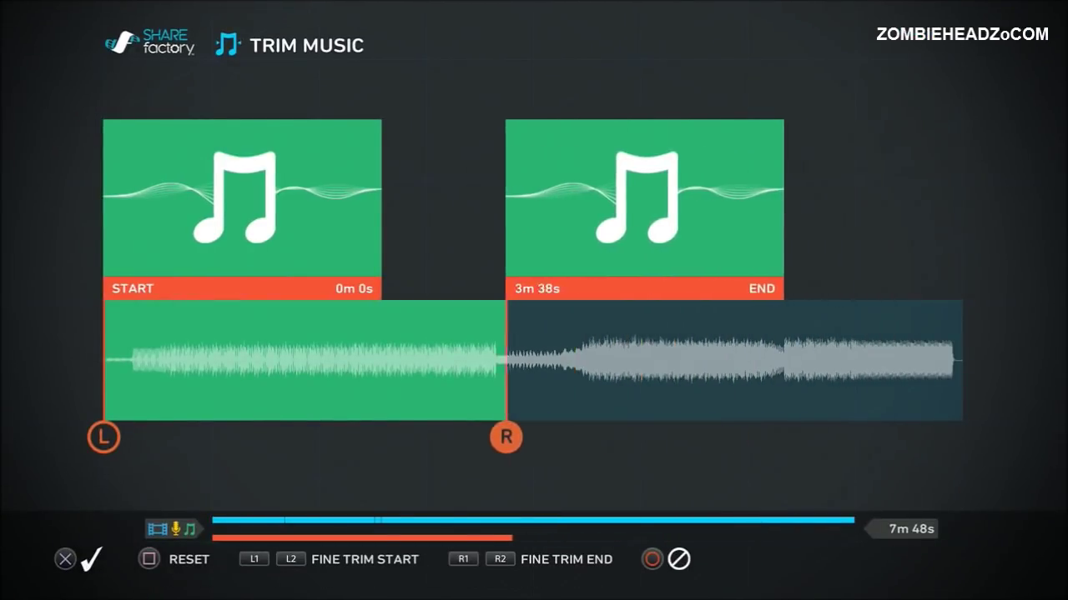
key(Left)
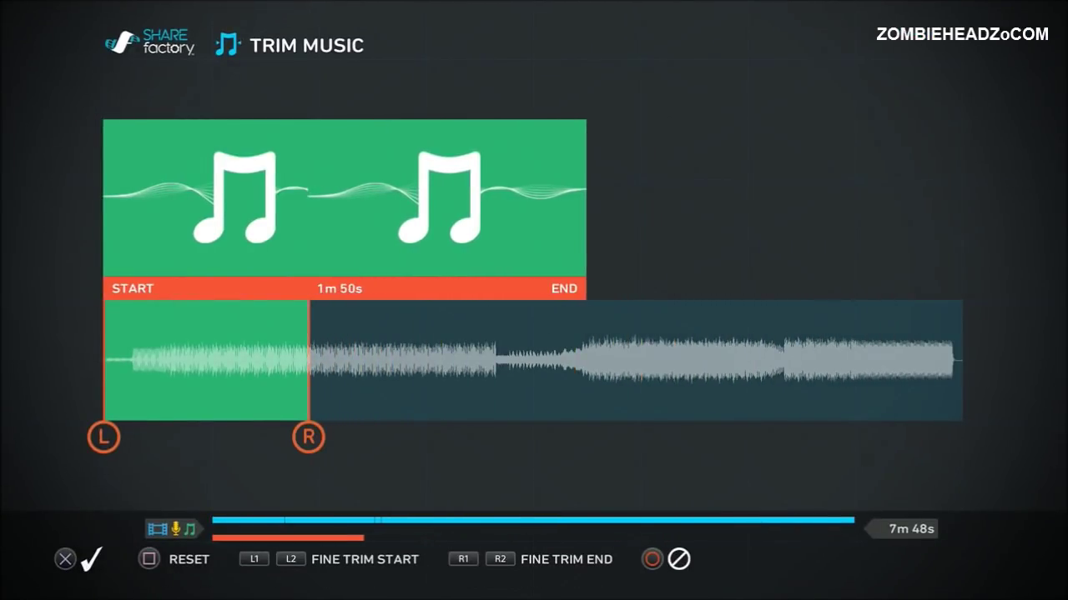
key(Right)
key(Left)
key(Left)
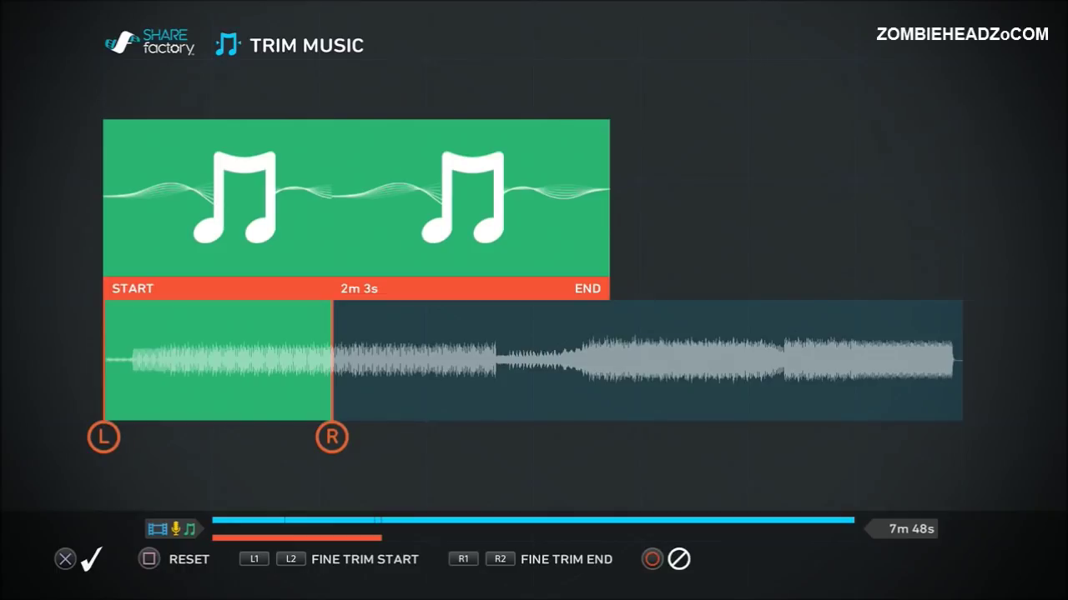
Move the music track's trim start to 0m 10s
key(Right)
key(Left)
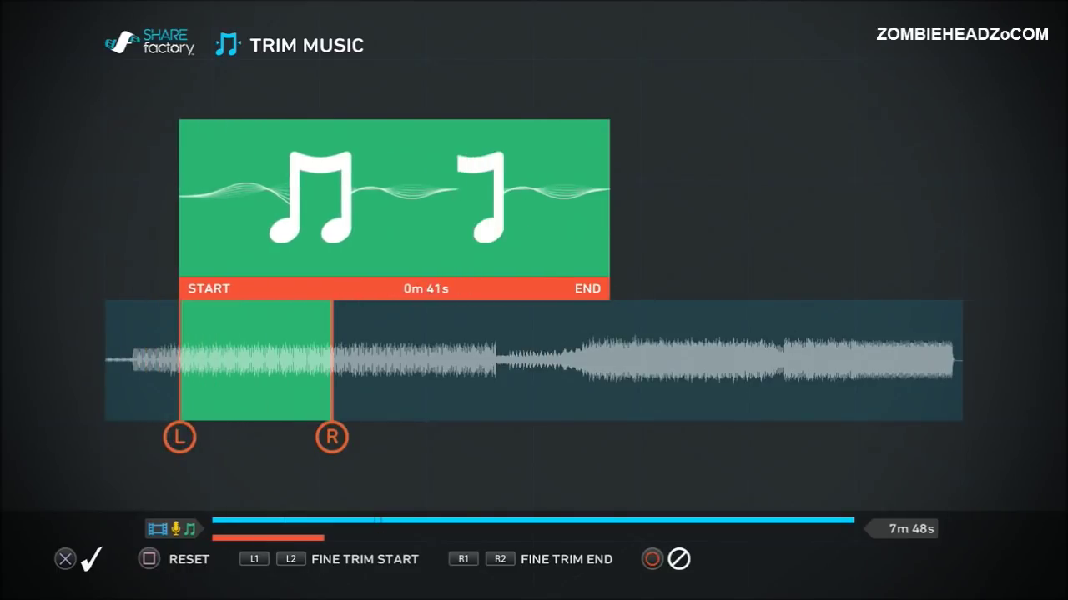
key(Right)
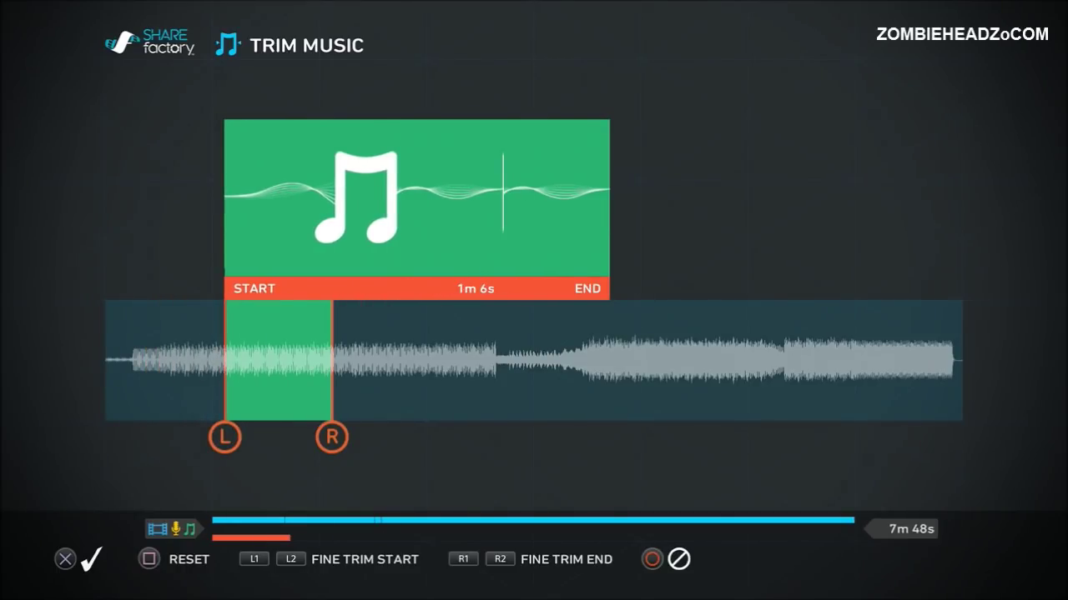
key(Left)
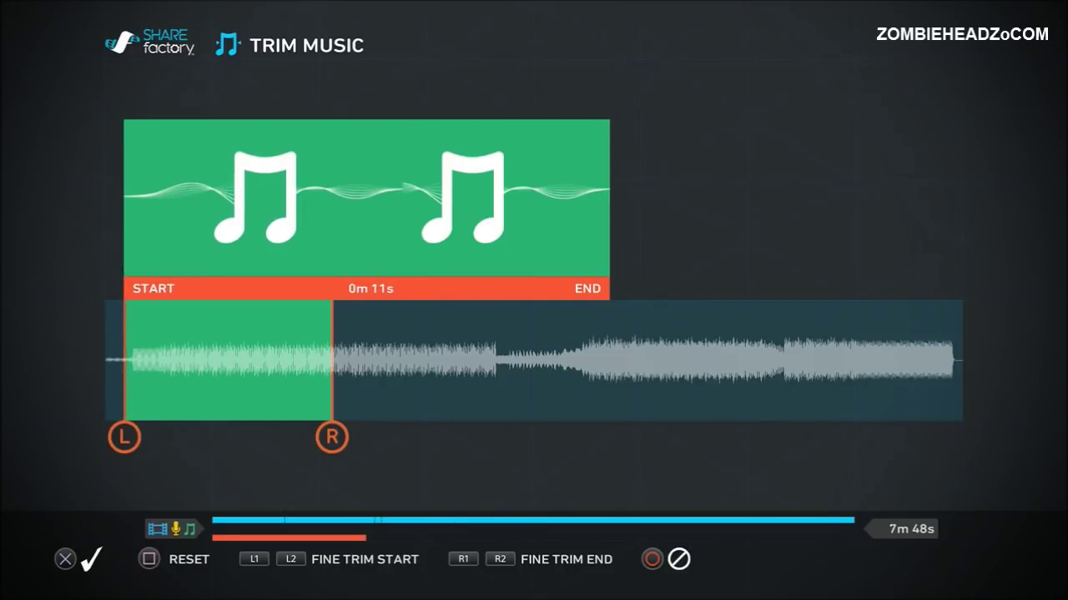
key(Right)
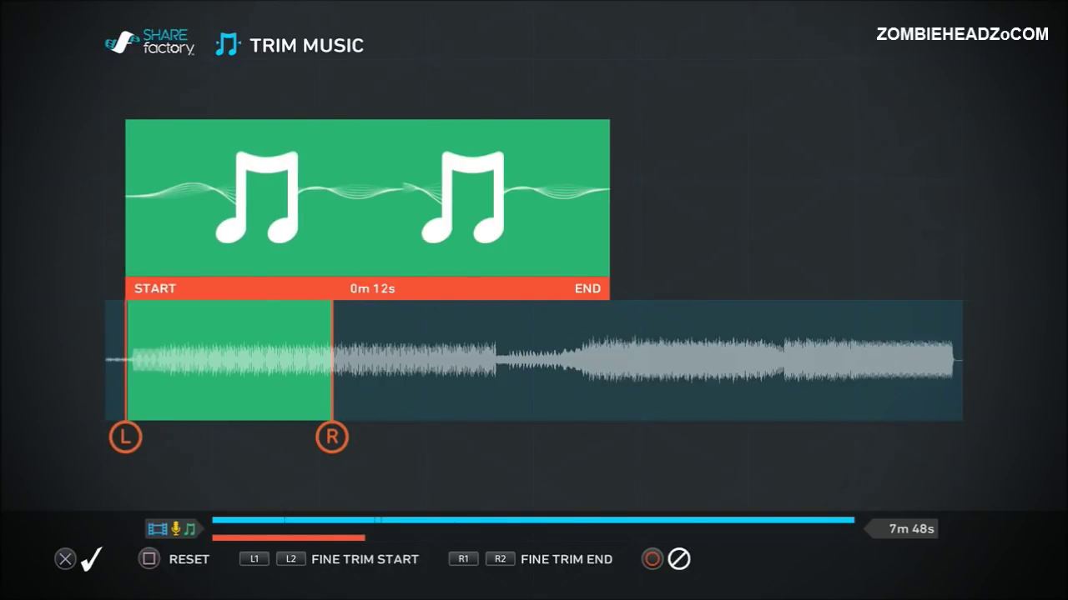
key(Left)
key(Right)
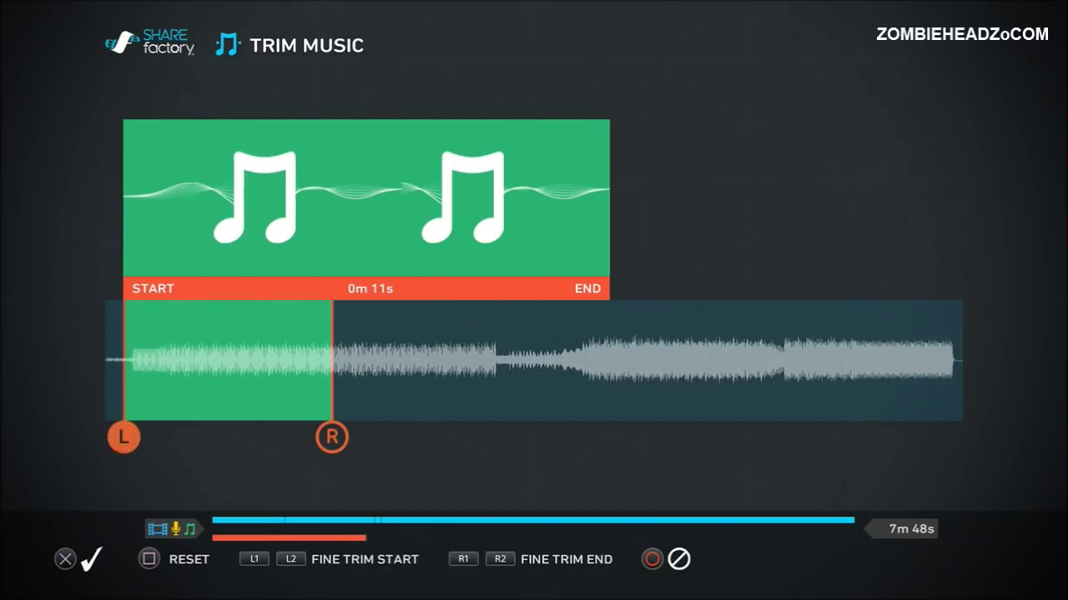
key(Left)
key(Right)
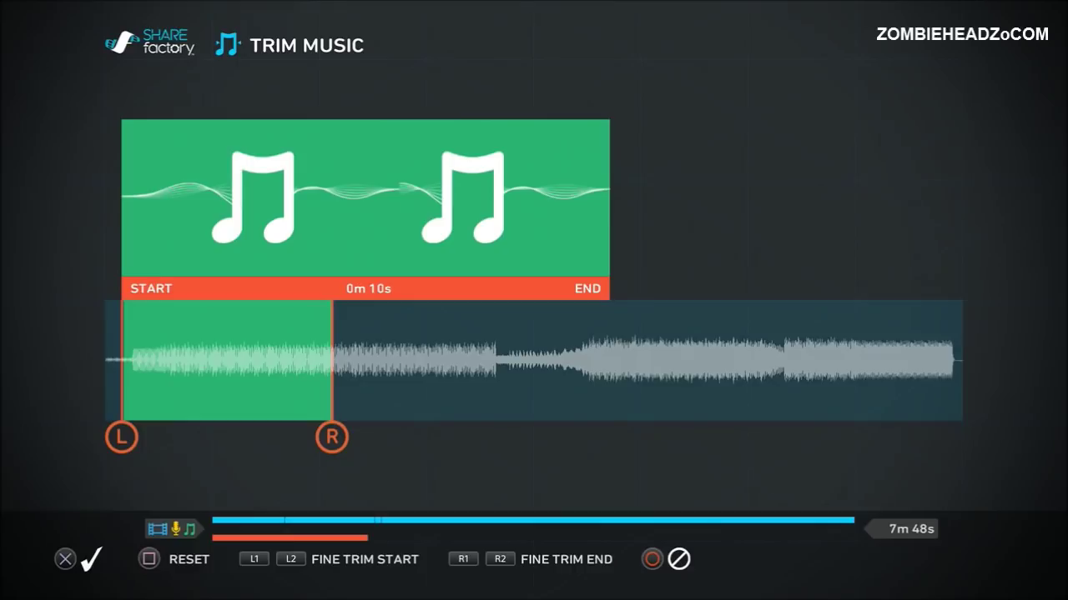
Extend the music track's trim end to 2m 13s and apply the trim
key(Right)
key(Right)
key(Right)
key(Right)
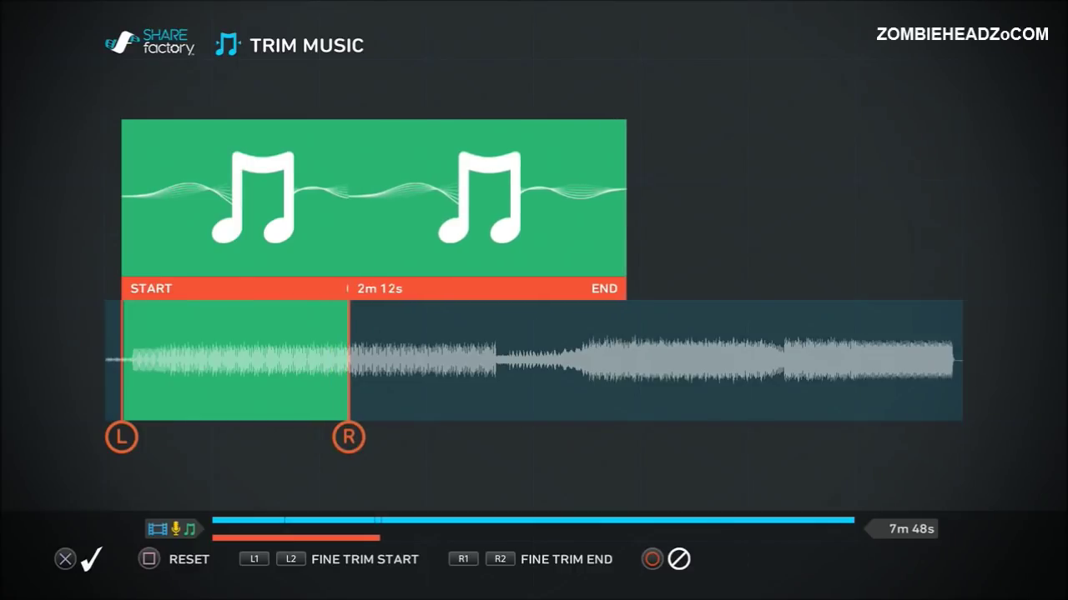
key(Left)
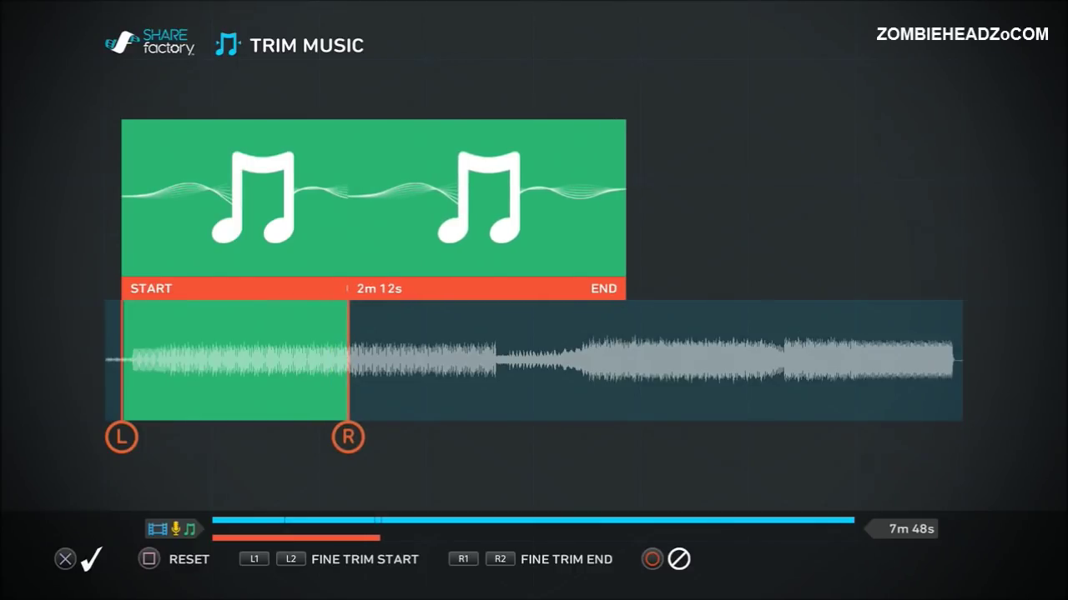
key(Right)
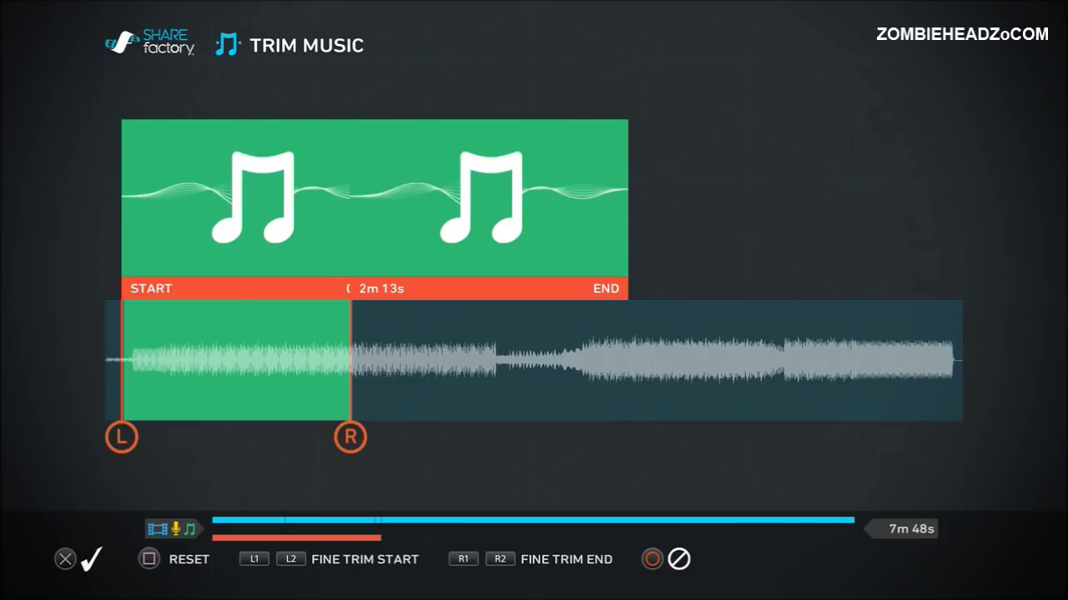
key(Return)
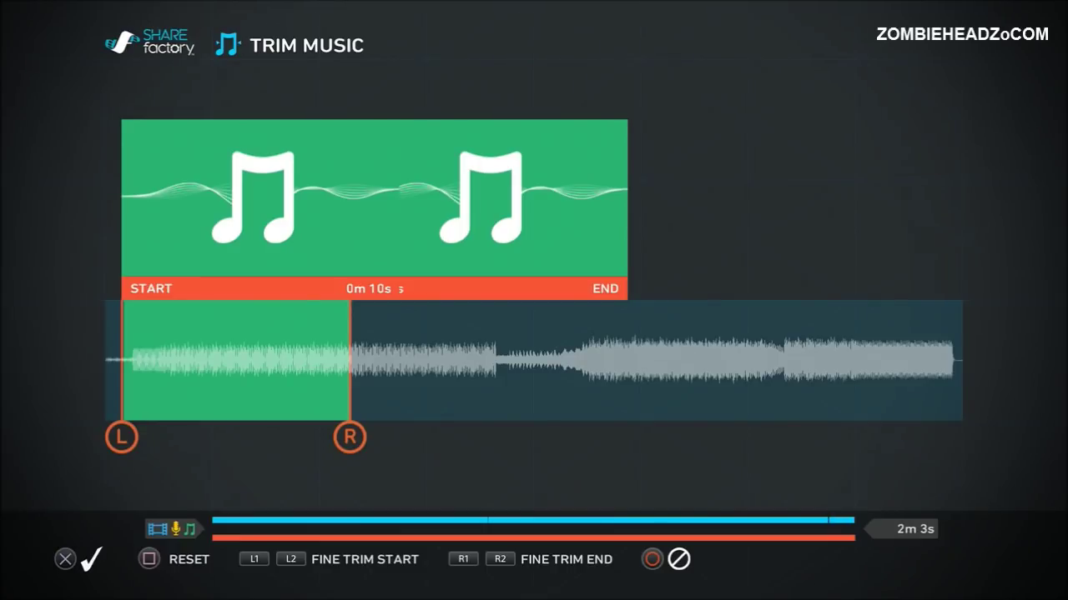
Fine-tune the music trim to start at 0m 10s and end at 2m 12s, and apply it
key(Left)
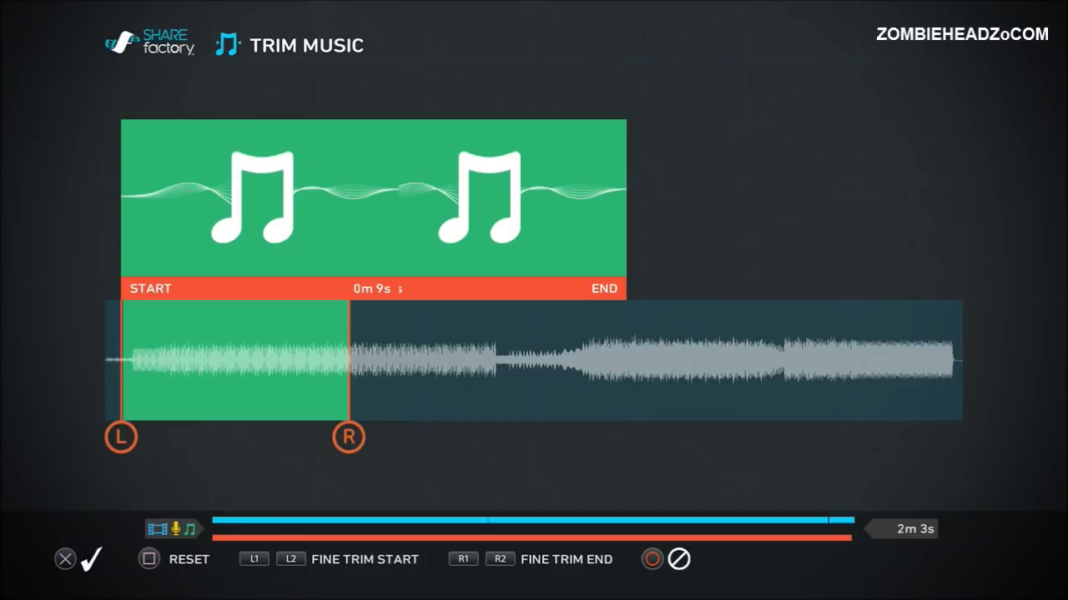
key(Right)
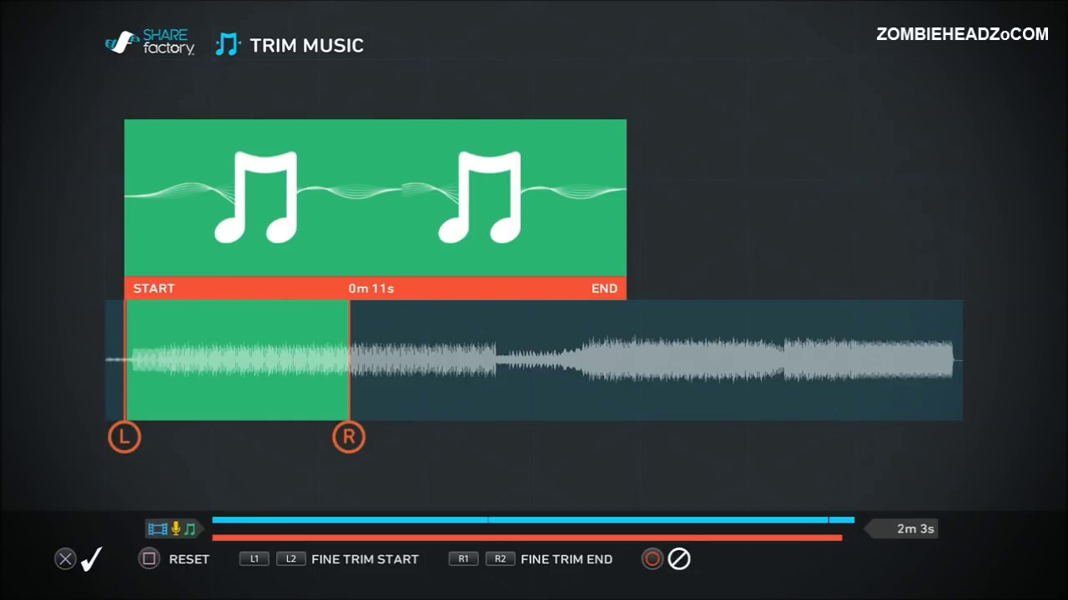
key(Left)
key(Right)
key(Right)
key(Left)
key(Left)
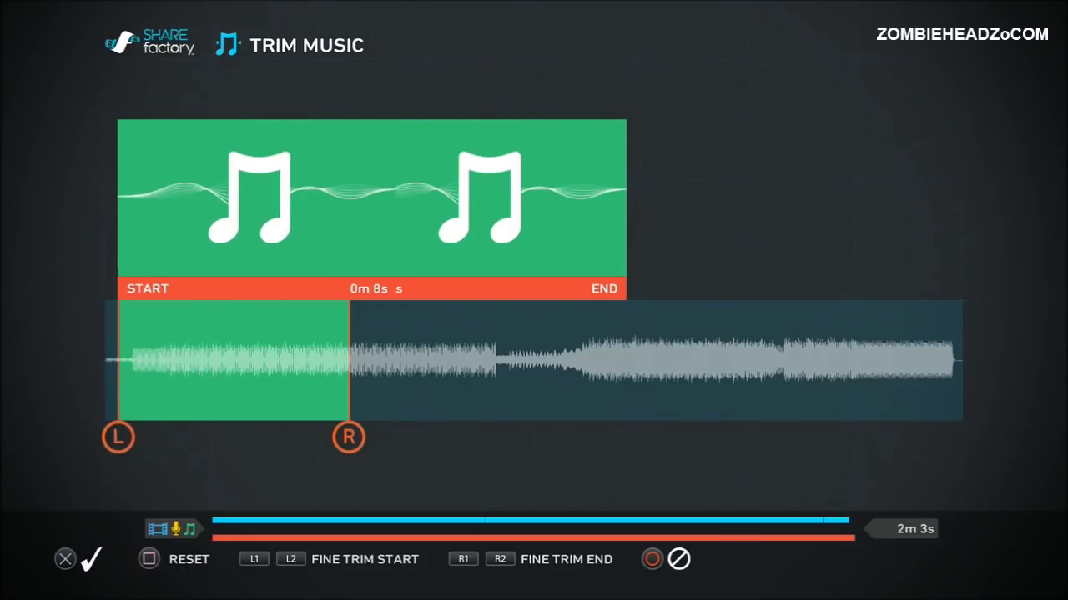
key(Right)
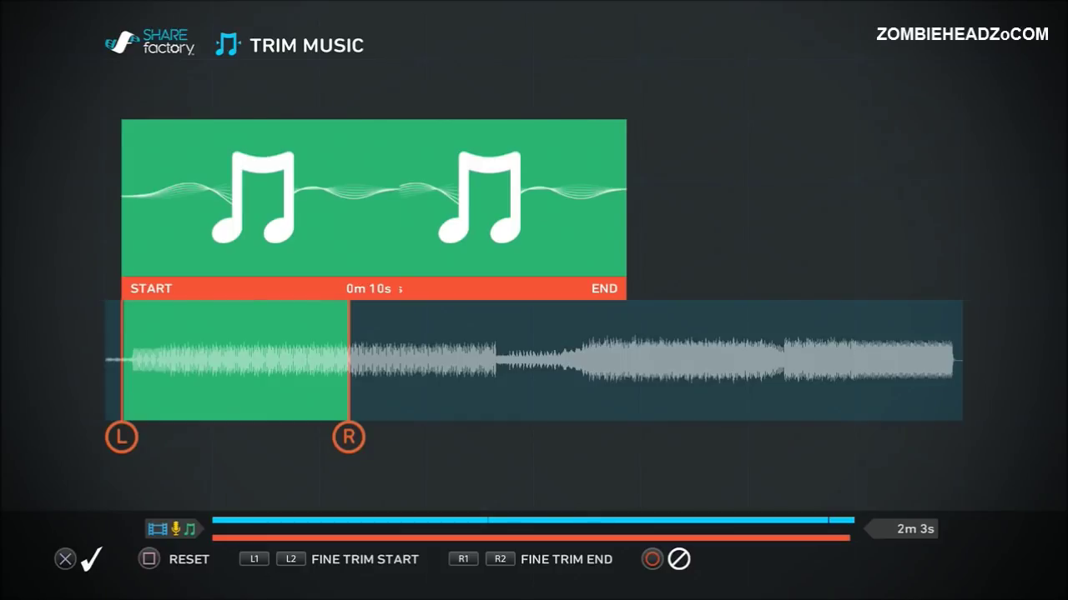
key(Right)
key(Left)
key(Left)
key(Left)
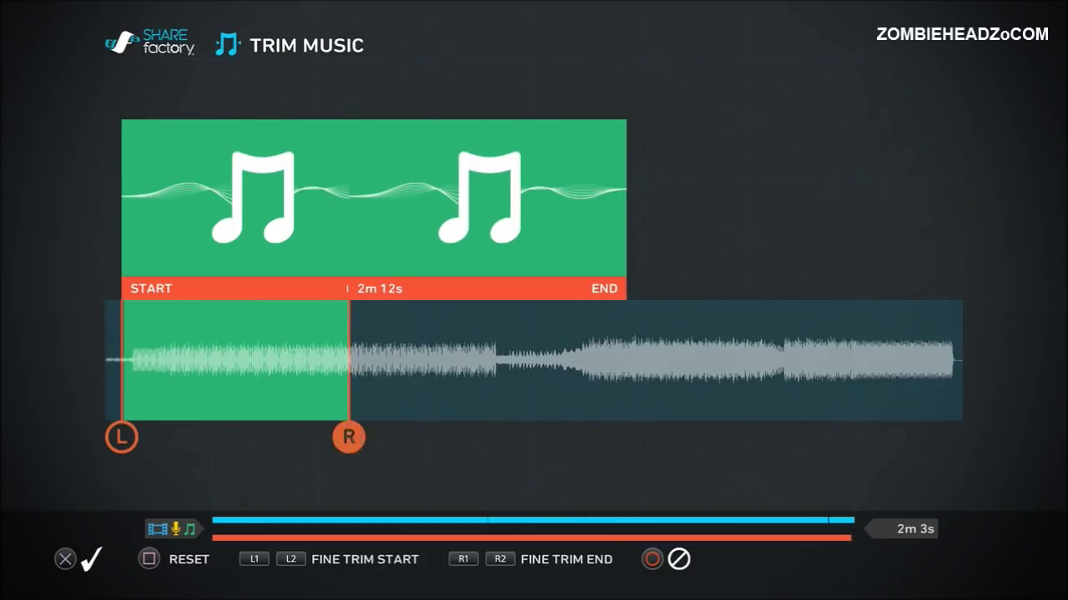
key(Left)
key(Return)
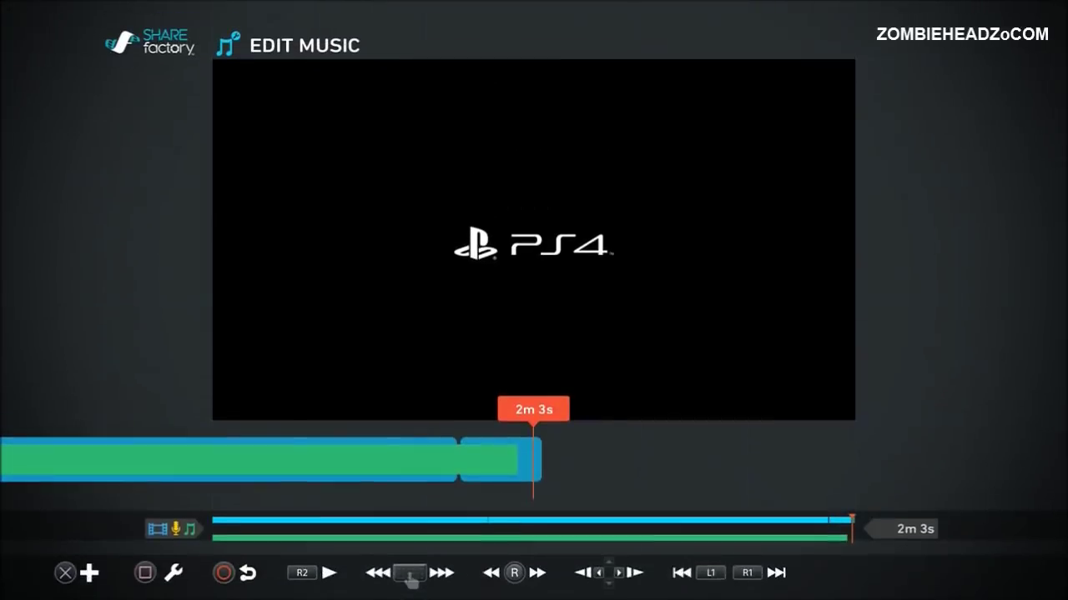
Add a fade-out with a duration of 1.0s to the end of the music track
key(Left)
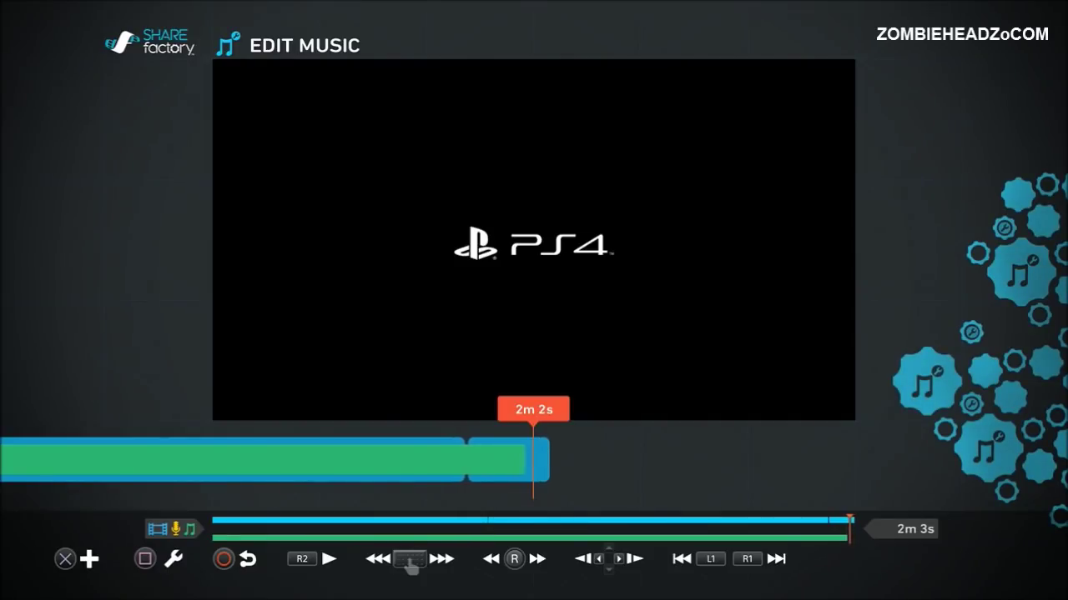
key(Left)
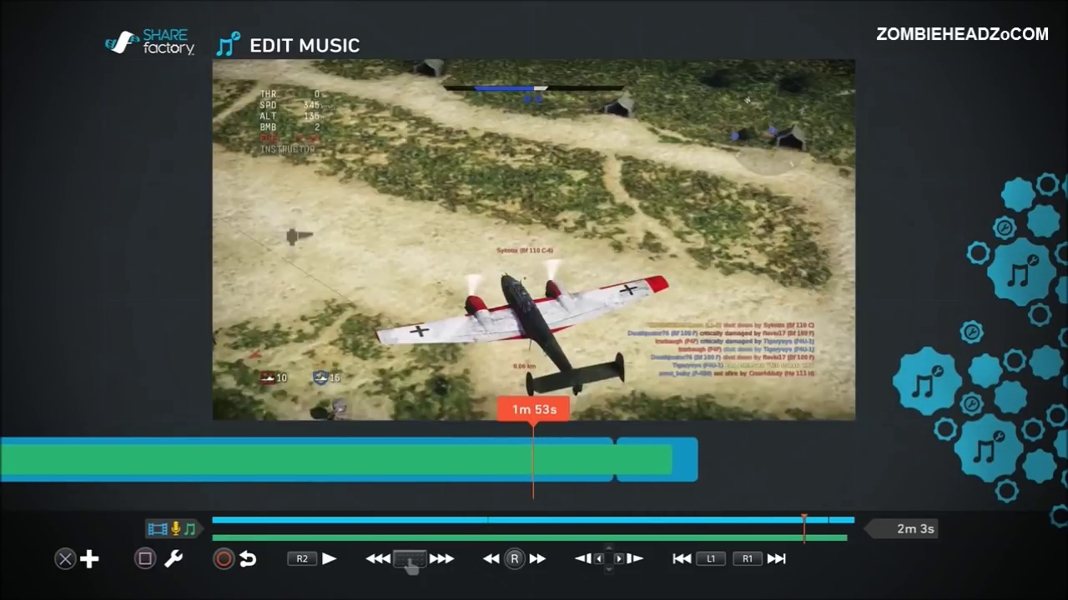
key(Return)
key(Right)
key(Right)
key(Right)
key(Right)
key(Right)
key(Right)
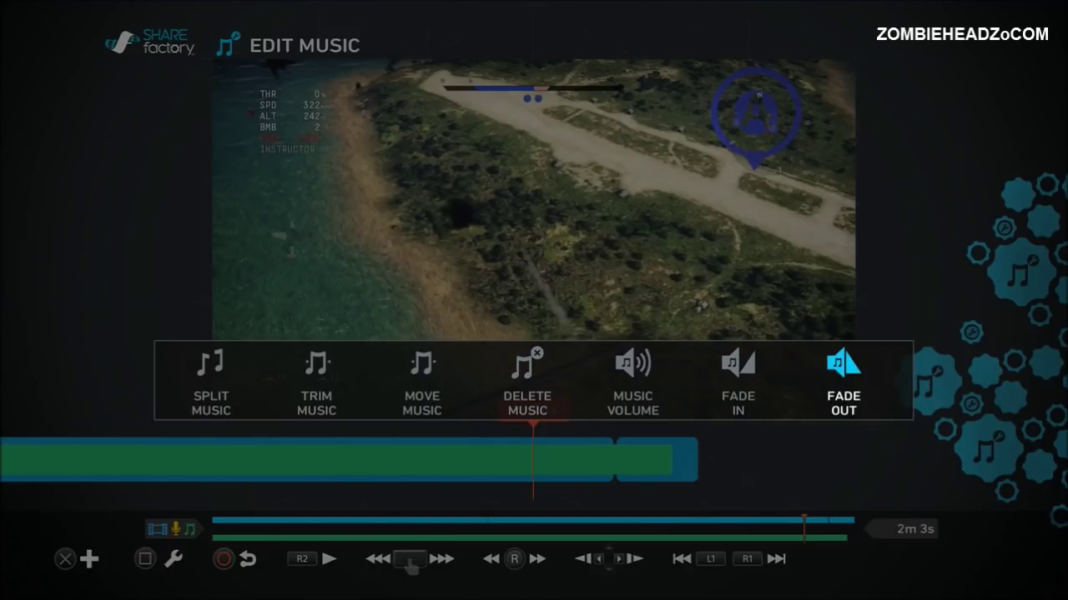
key(Return)
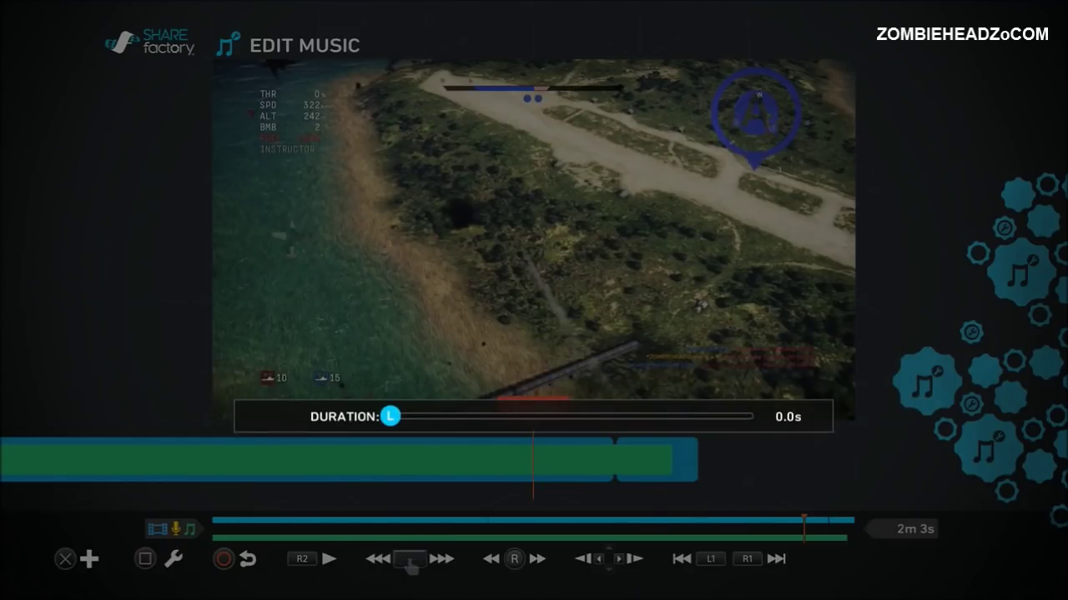
key(Right)
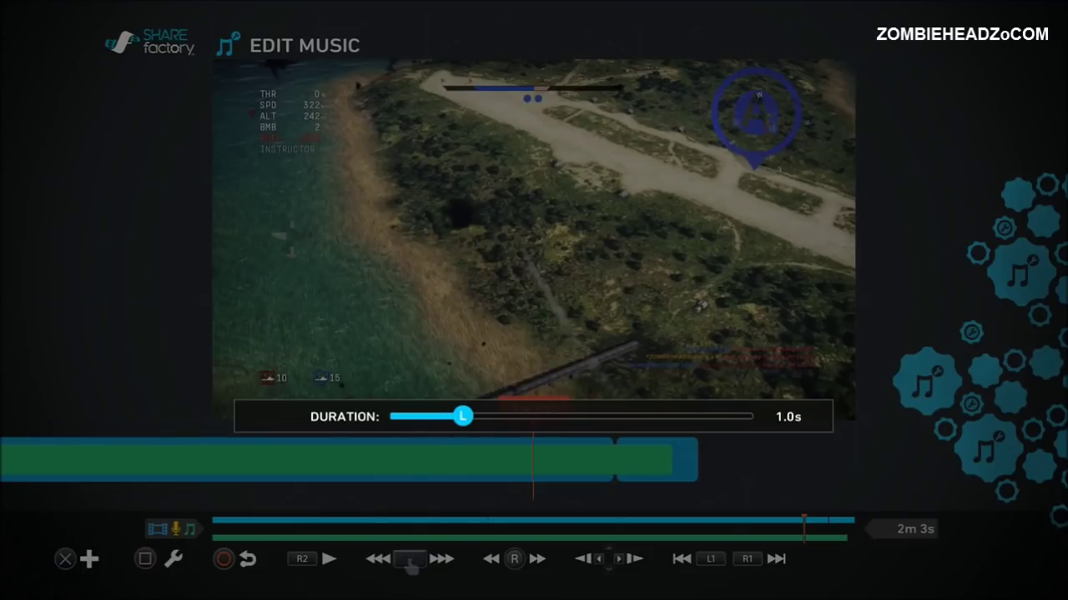
key(Return)
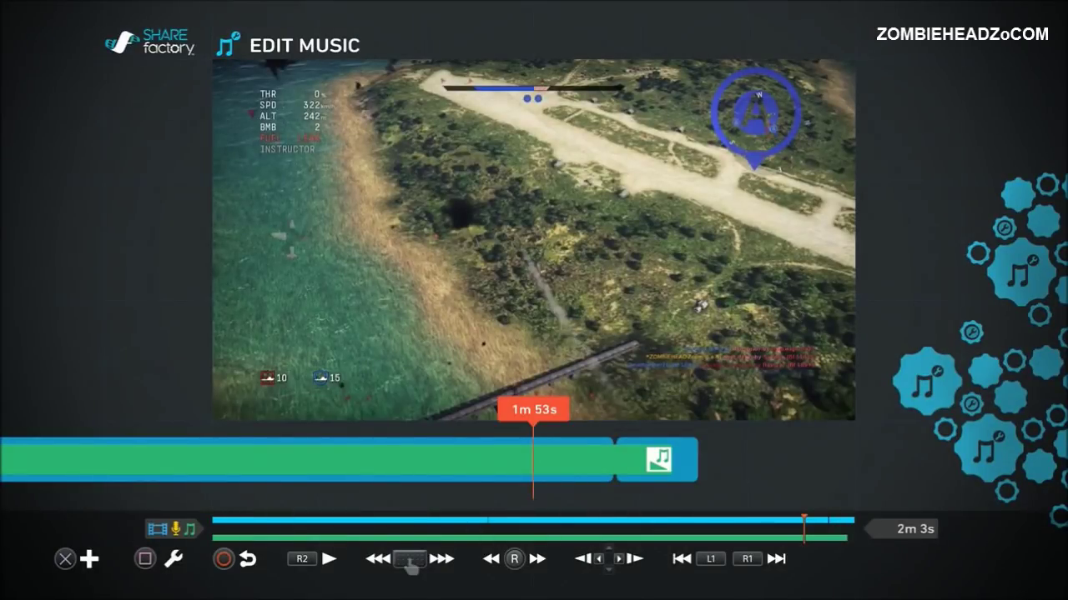
Scrub the timeline from 0m 0s to 1m 57s to check the music against the video clips
key(Home)
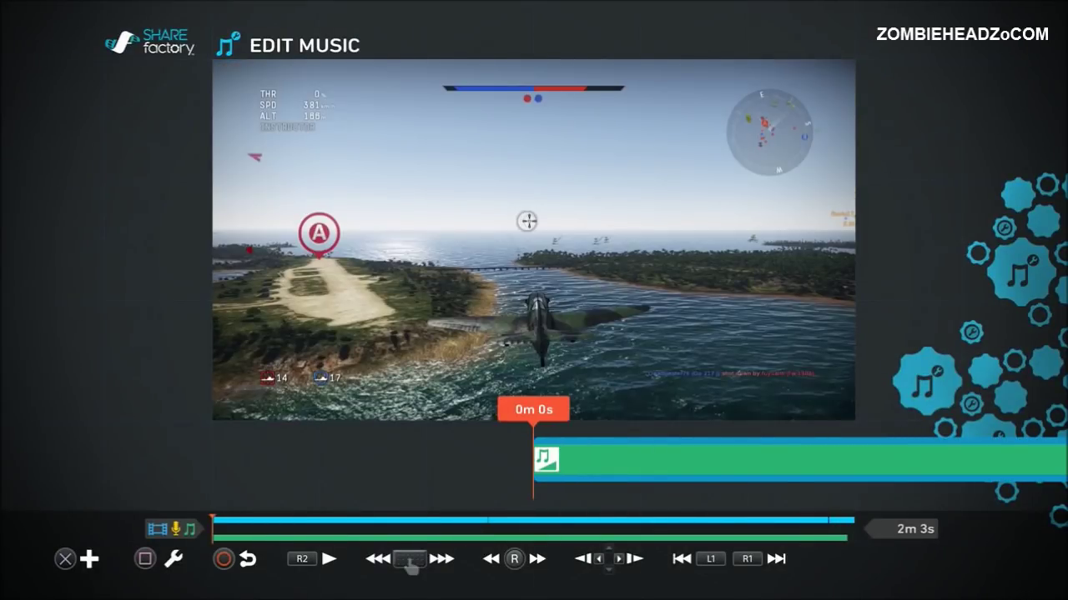
key(Right)
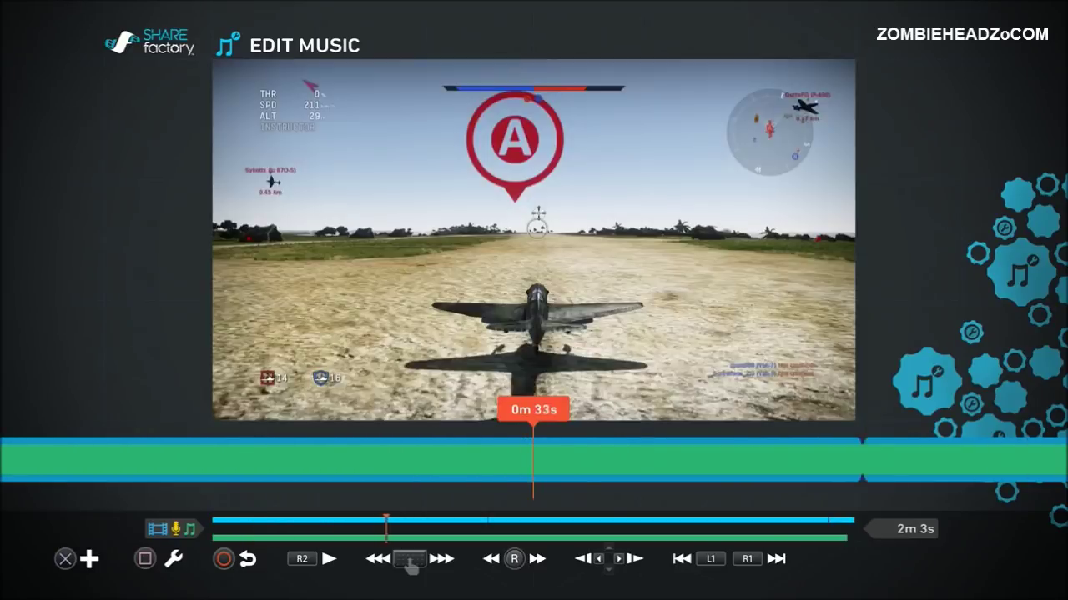
key(Right)
key(Left)
key(Right)
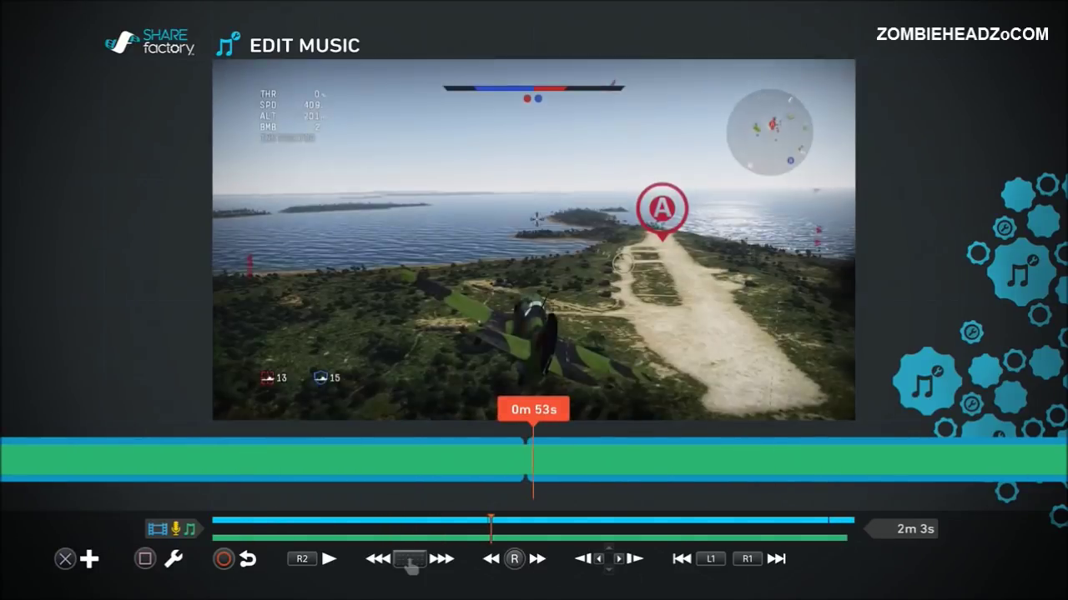
key(Right)
key(Left)
key(Right)
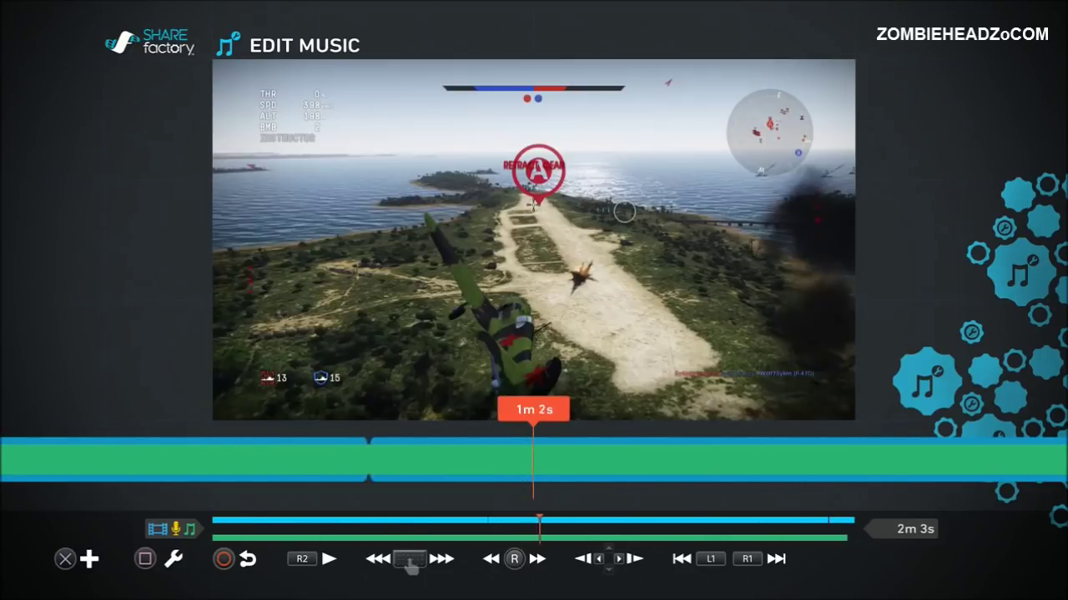
key(Right)
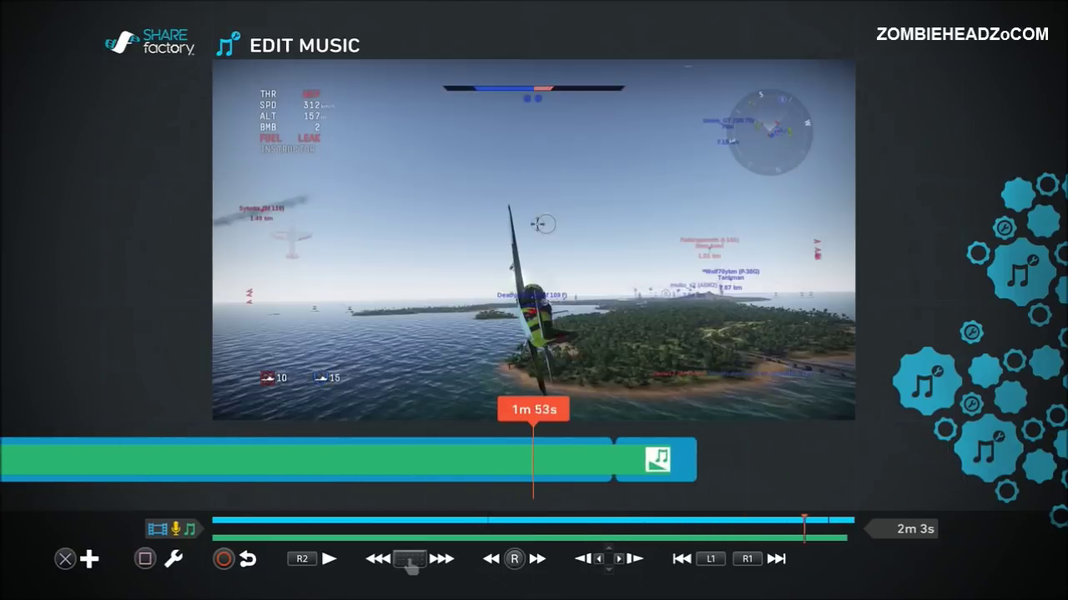
key(Left)
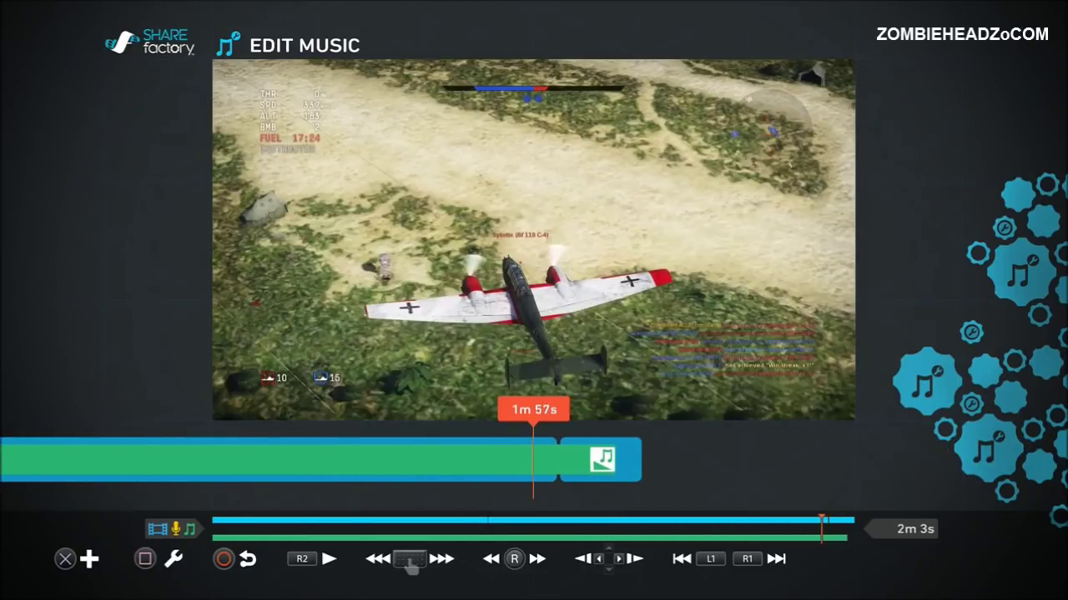
Go back to 0m 0s and preview the project with its music from the main timeline
key(Home)
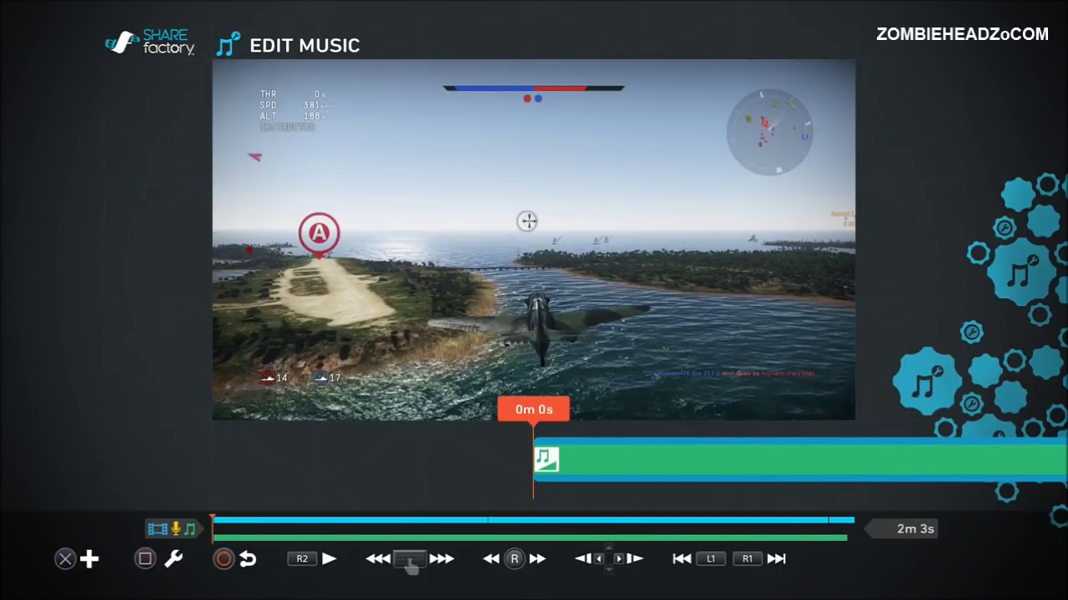
key(Up)
key(space)
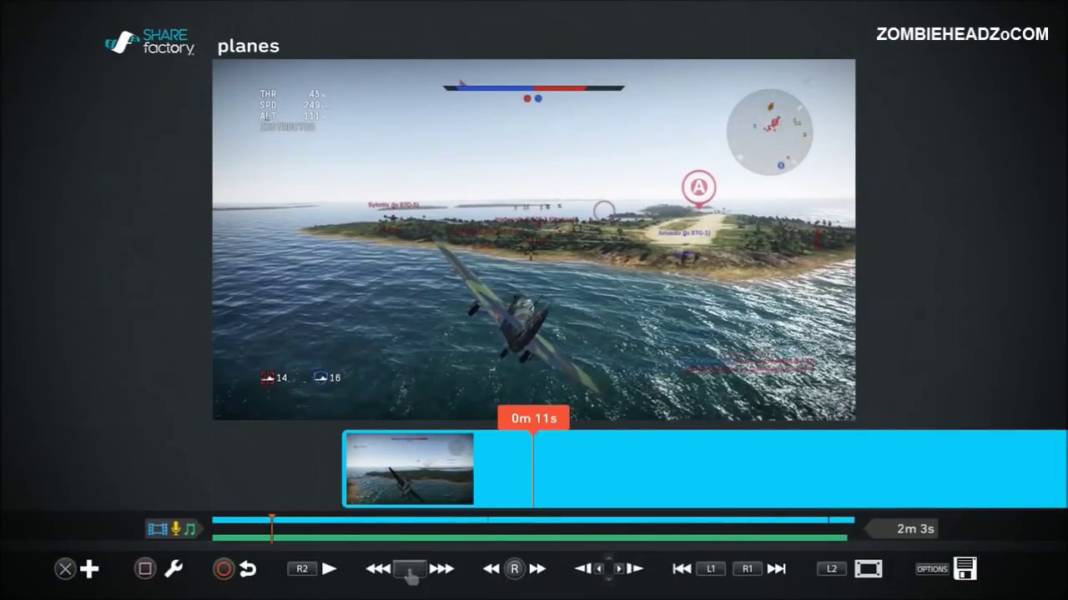
Reopen the project's music track for editing at 0m 11s
key(Return)
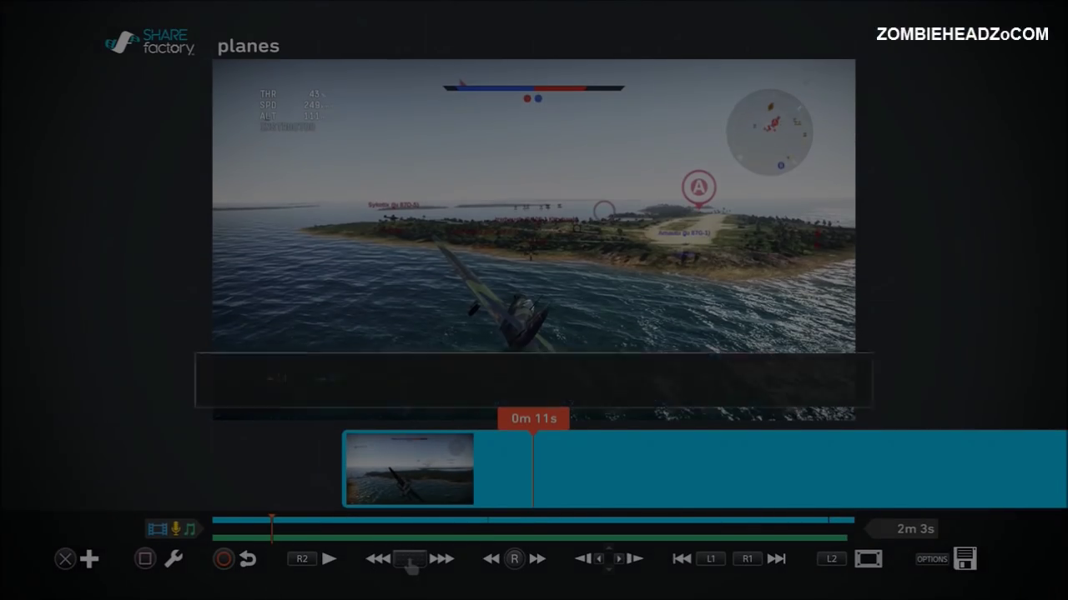
key(Right)
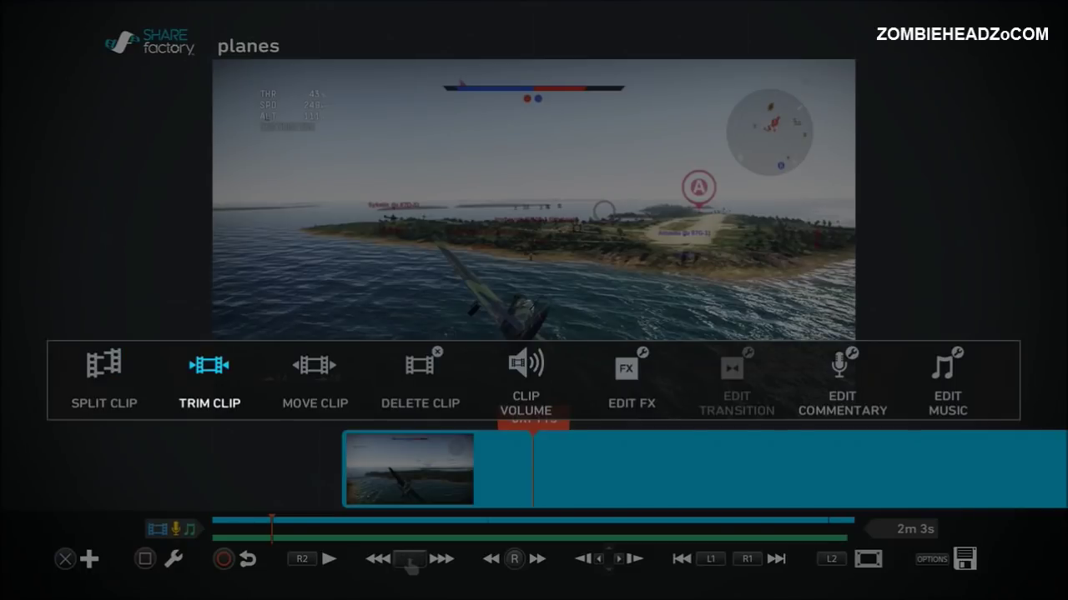
key(Right)
key(Right)
key(Right)
key(Right)
key(Right)
key(Right)
key(Return)
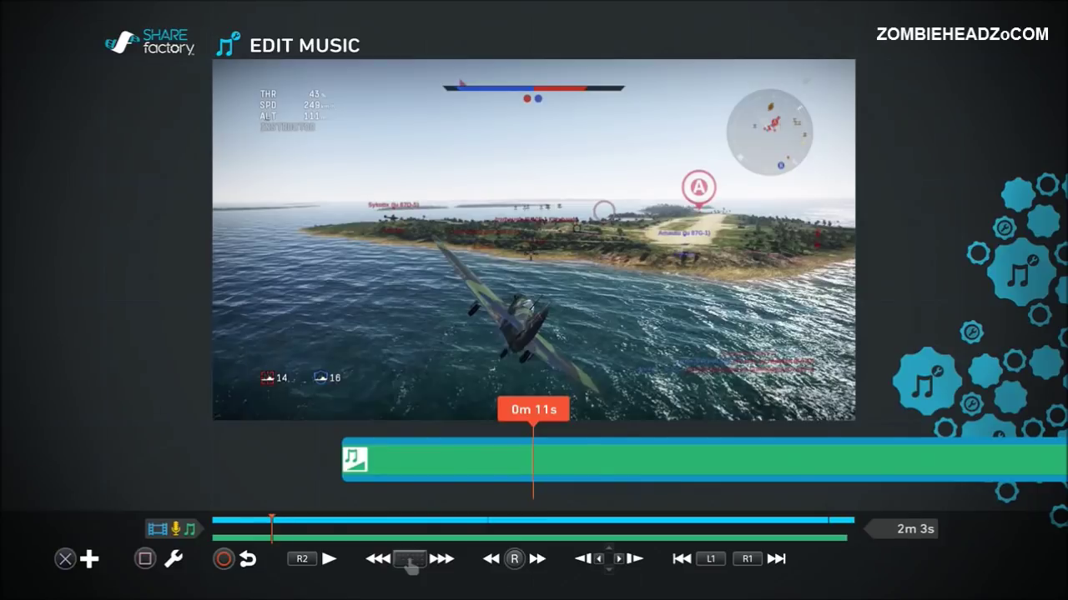
Set the volume of the project's music track to 45%
key(Return)
key(Right)
key(Right)
key(Left)
key(Right)
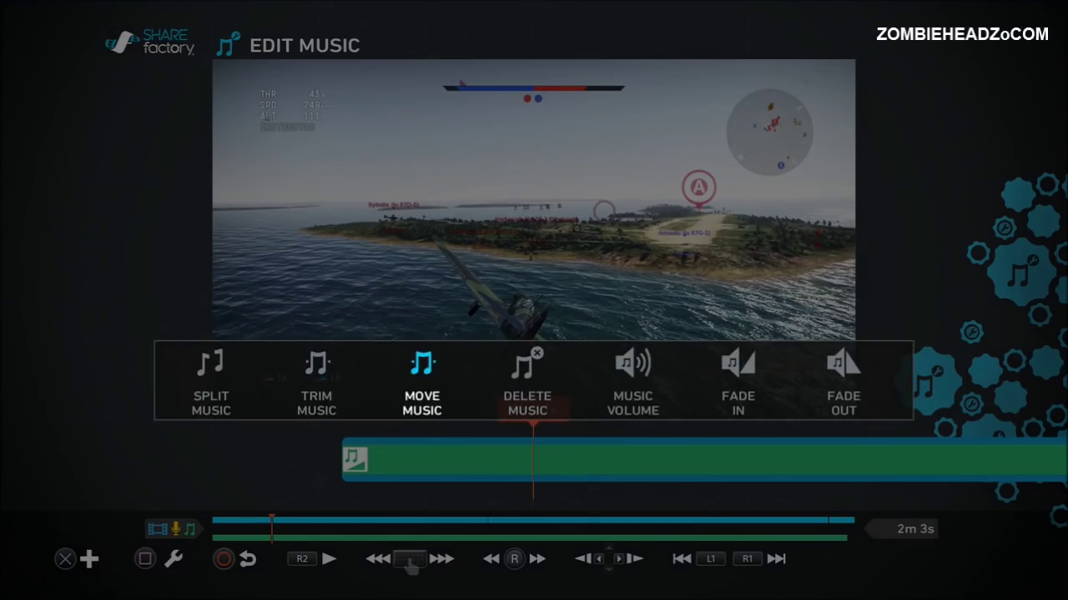
key(Right)
key(Right)
key(Return)
key(Left)
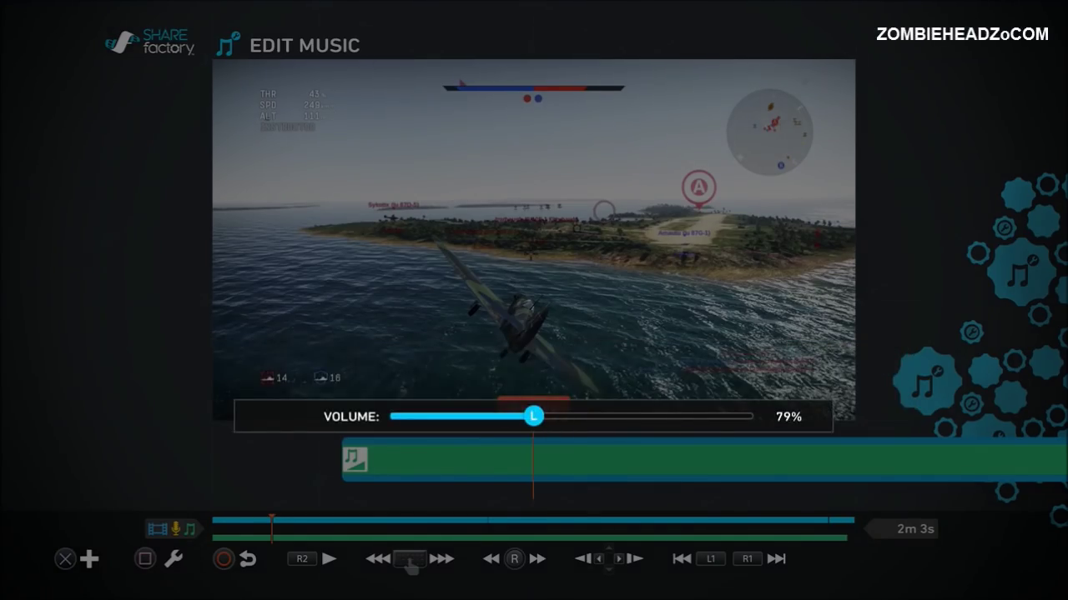
key(Left)
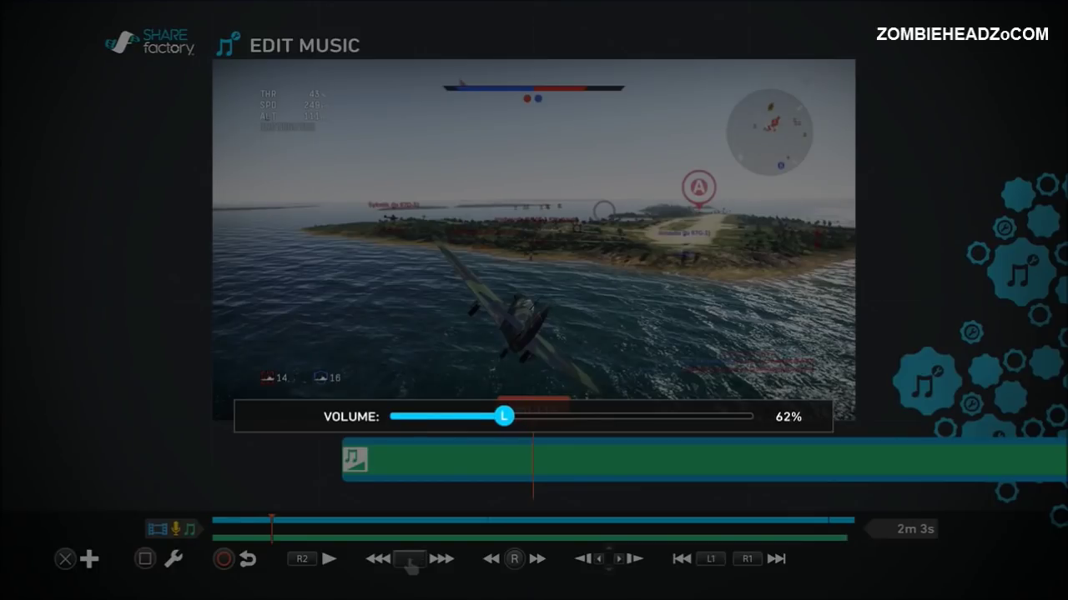
key(Left)
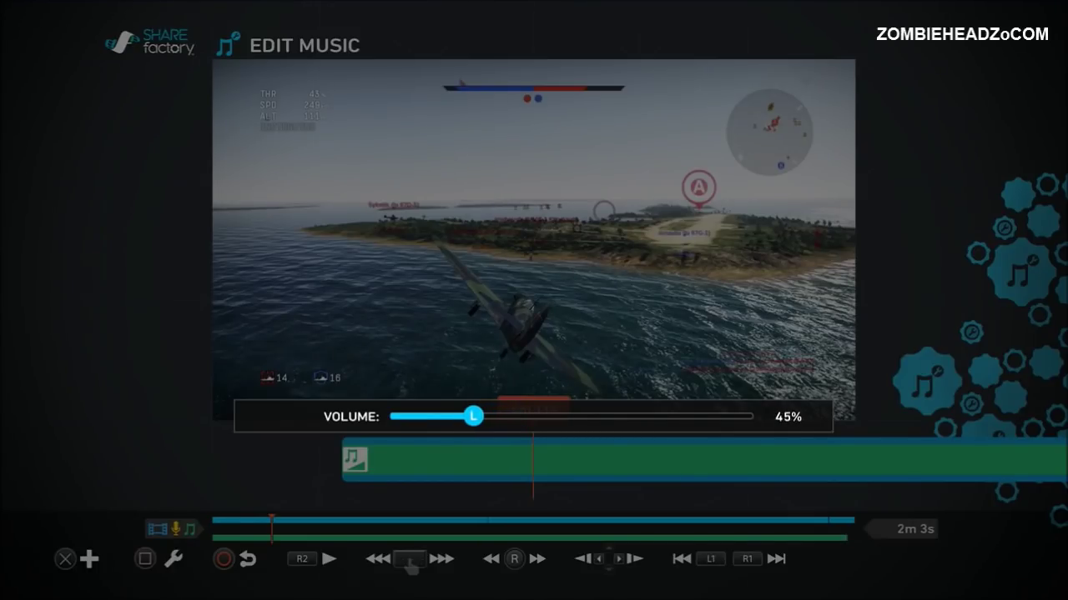
key(Return)
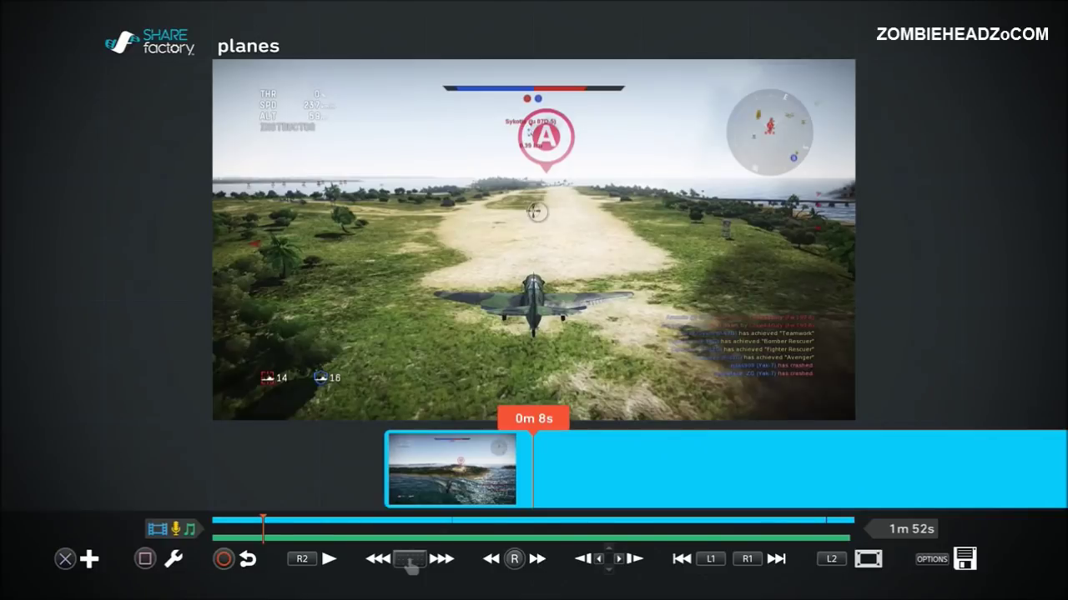
Scrub the first clip of the main timeline between 0m 0s and 0m 11s, ending at 0m 0s
key(Right)
key(Left)
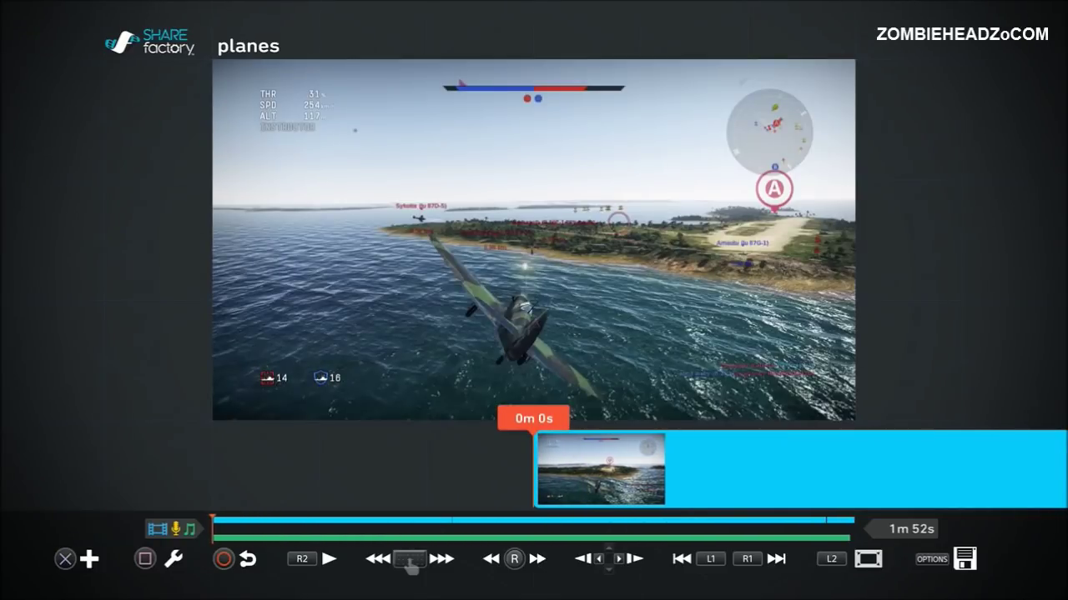
key(Right)
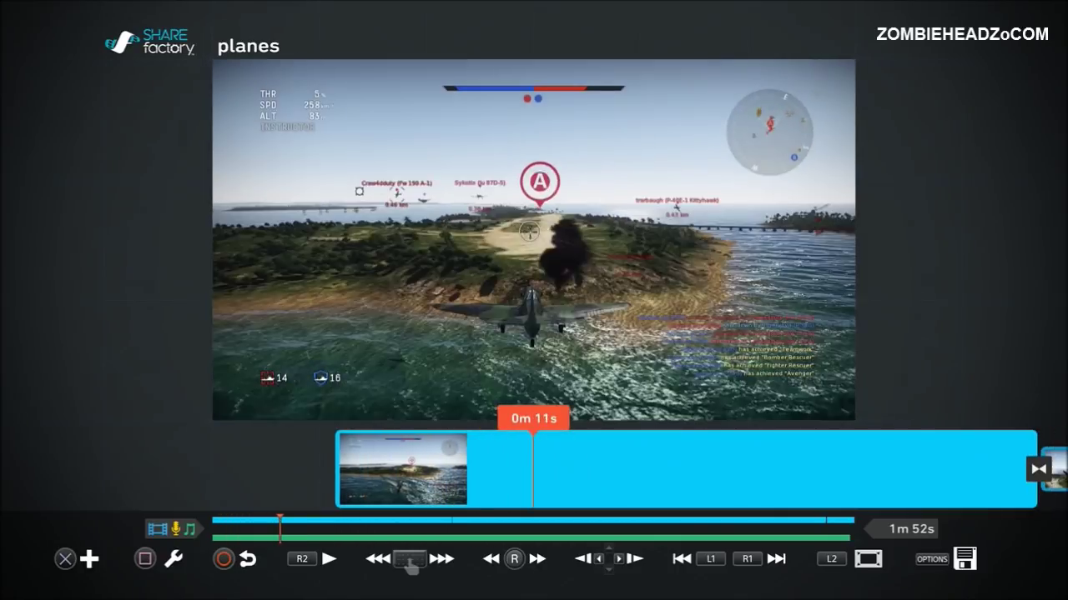
key(Left)
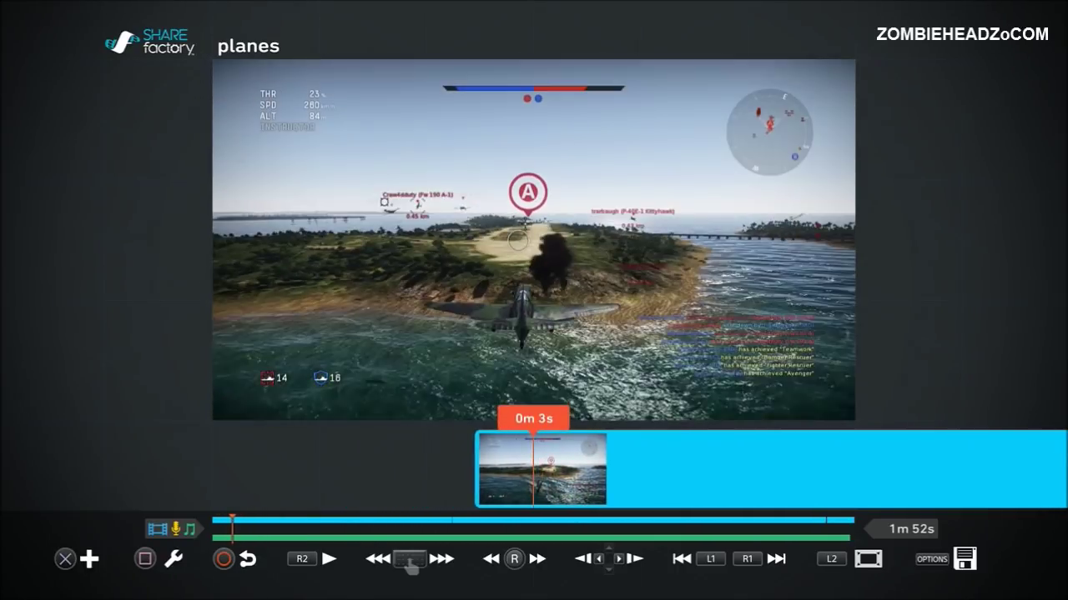
key(Left)
key(Right)
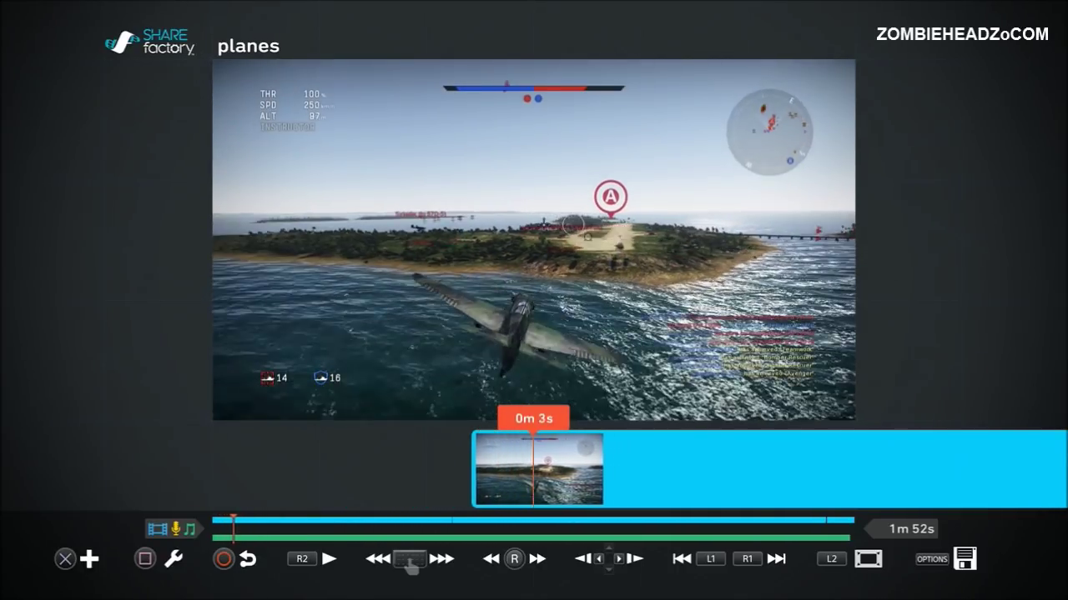
key(Right)
key(Left)
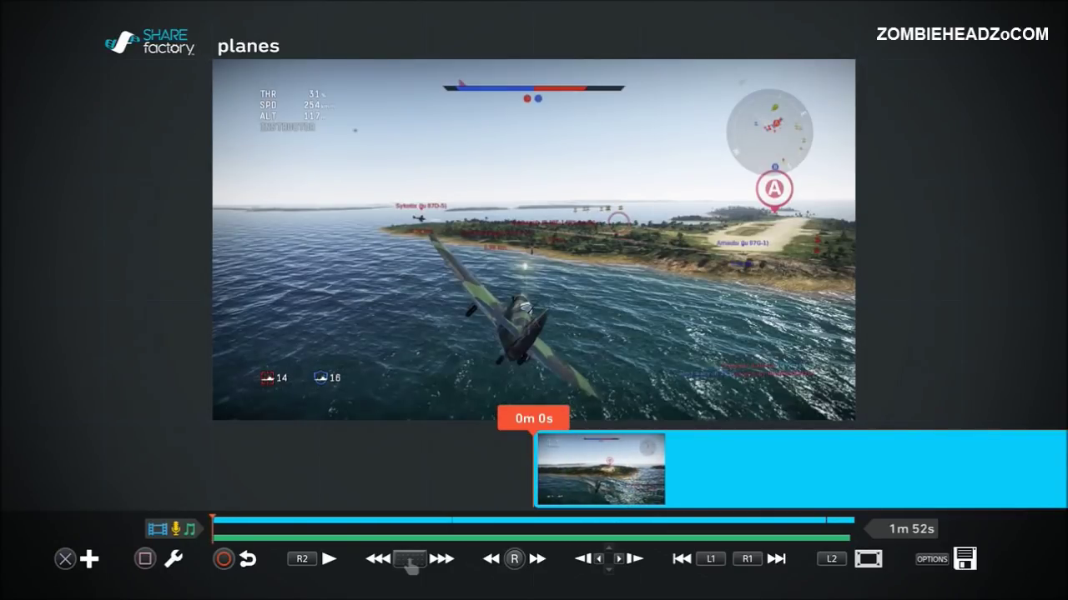
Start adding an effect at 0m 0s and browse the available stickers
key(Return)
key(Right)
key(Right)
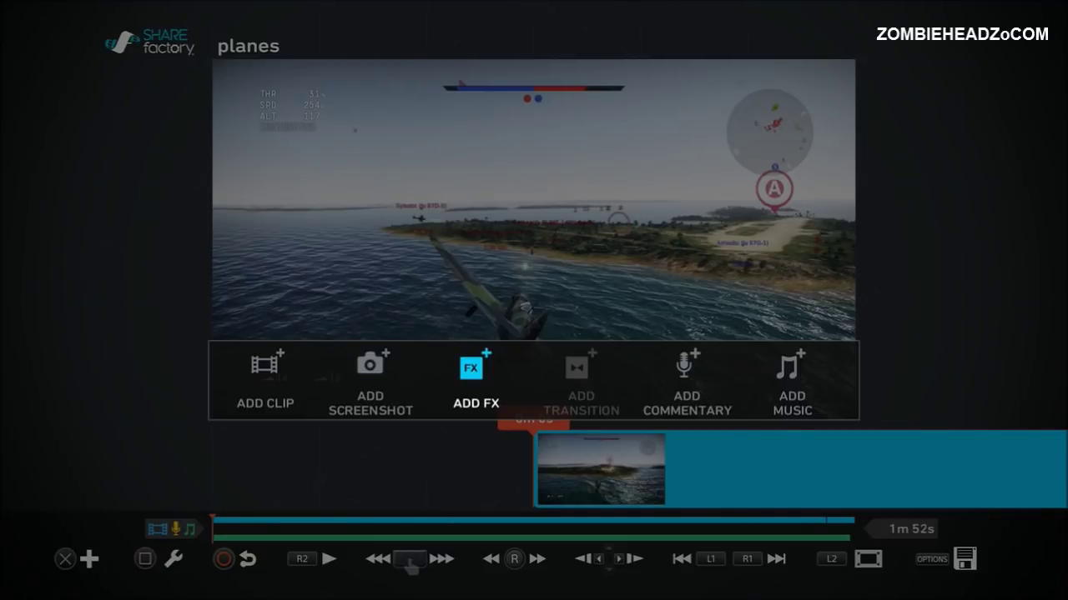
key(Return)
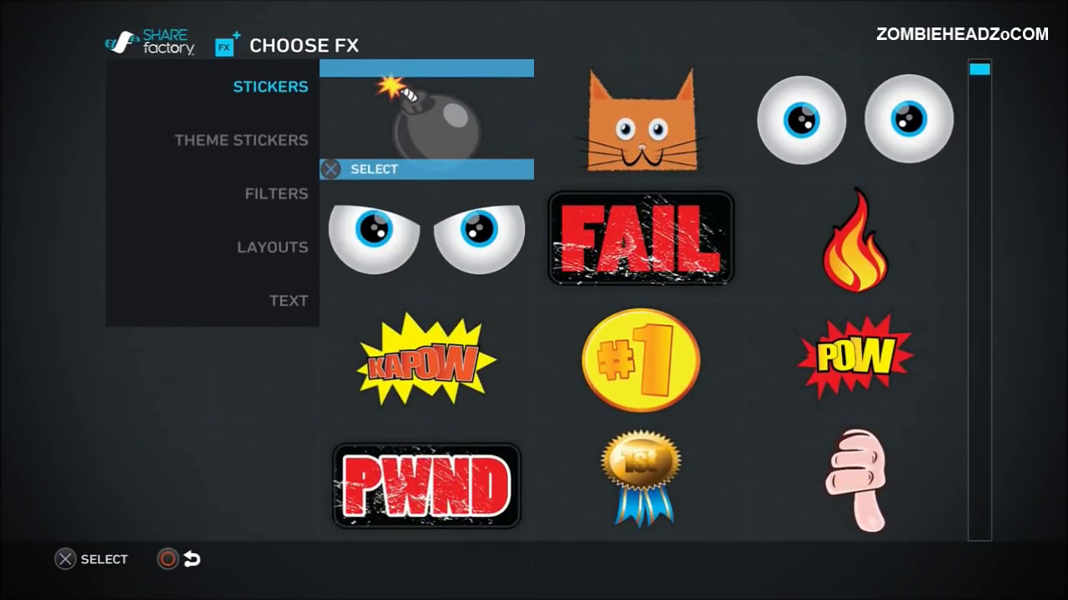
key(Down)
key(Down)
key(Down)
key(Down)
key(Down)
key(Down)
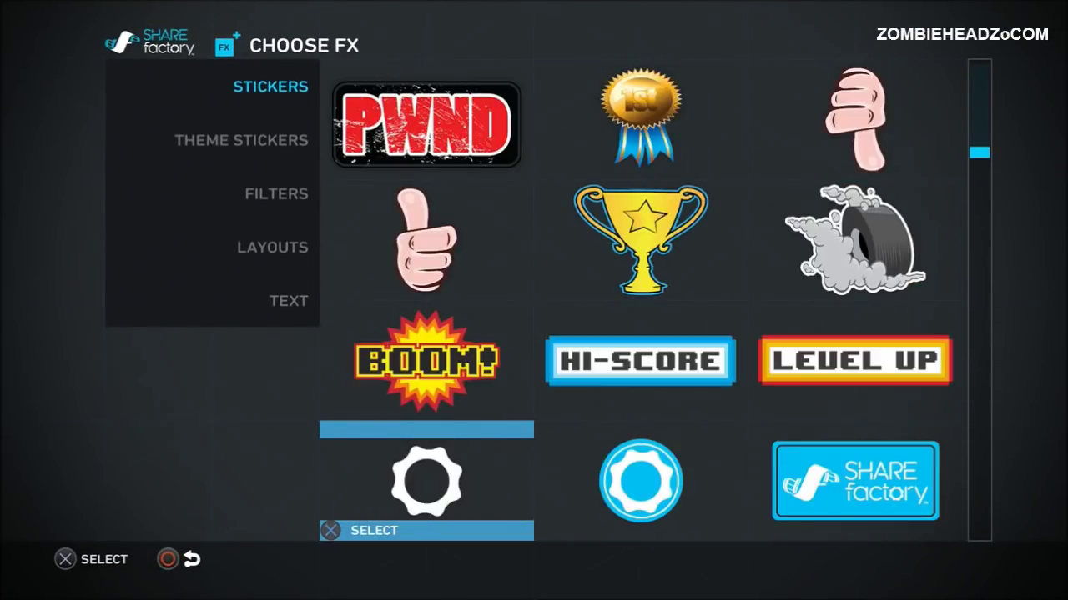
key(Up)
key(Up)
key(Up)
key(Down)
key(Down)
key(Right)
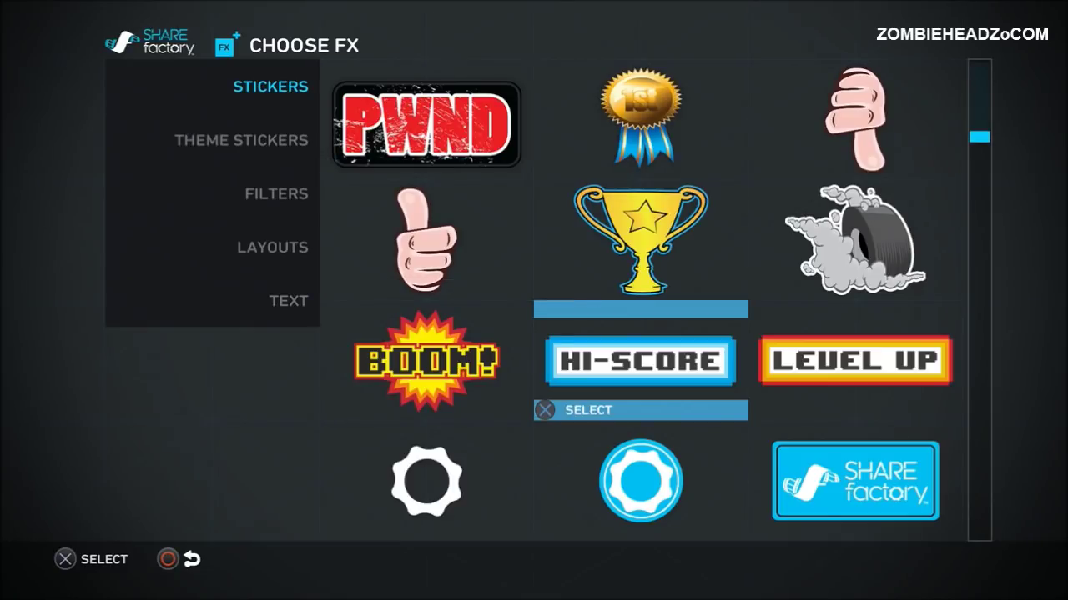
key(Up)
key(Up)
key(Up)
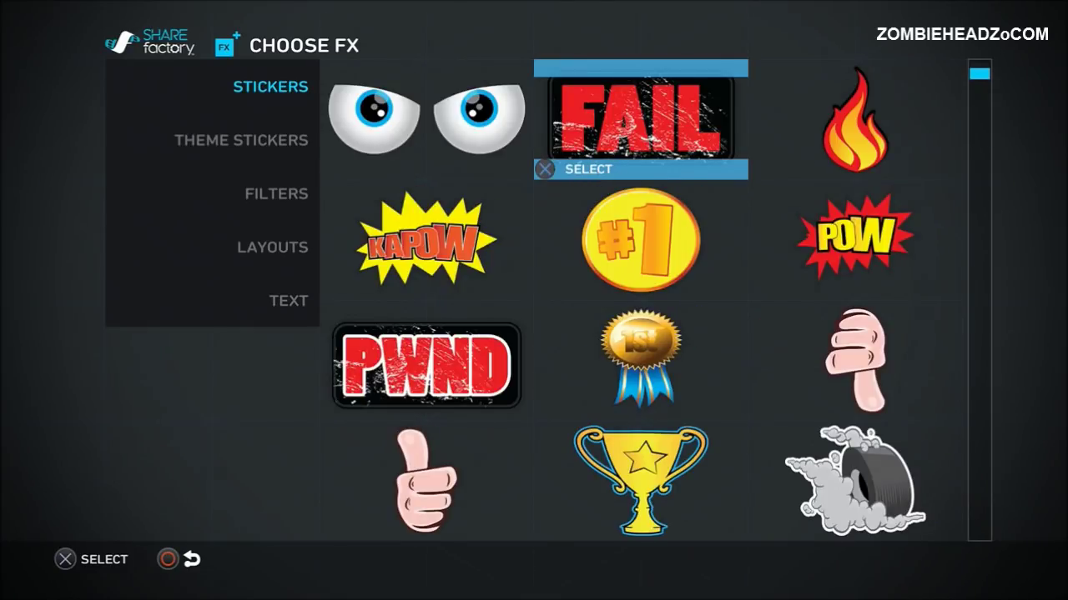
key(Left)
key(Down)
key(Down)
key(Up)
key(Up)
key(Left)
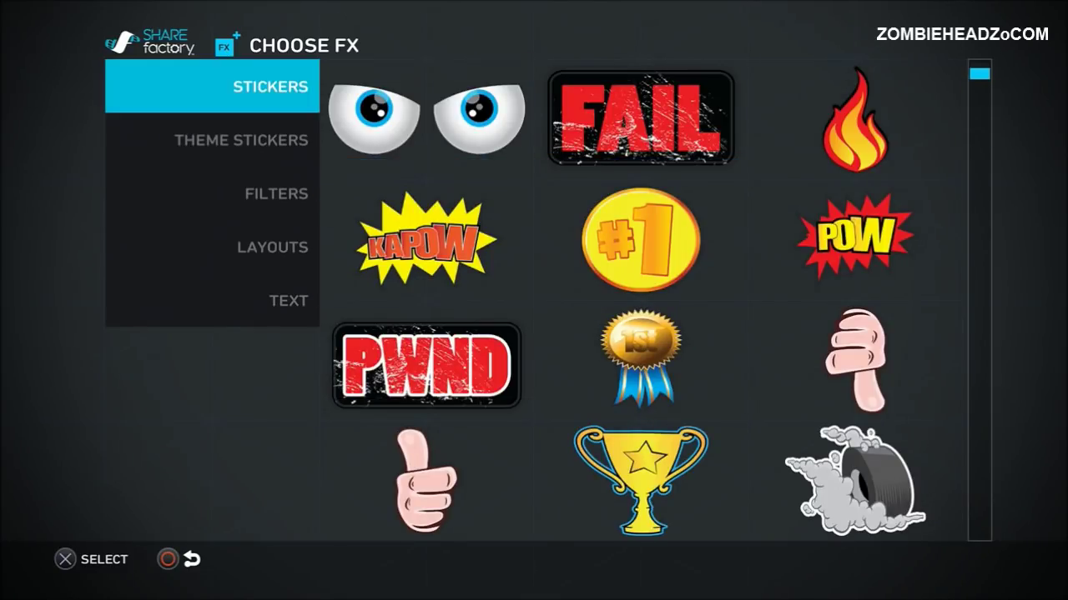
Look through the theme stickers, filters and layouts, and leave the effect selection without choosing one
key(Down)
key(Down)
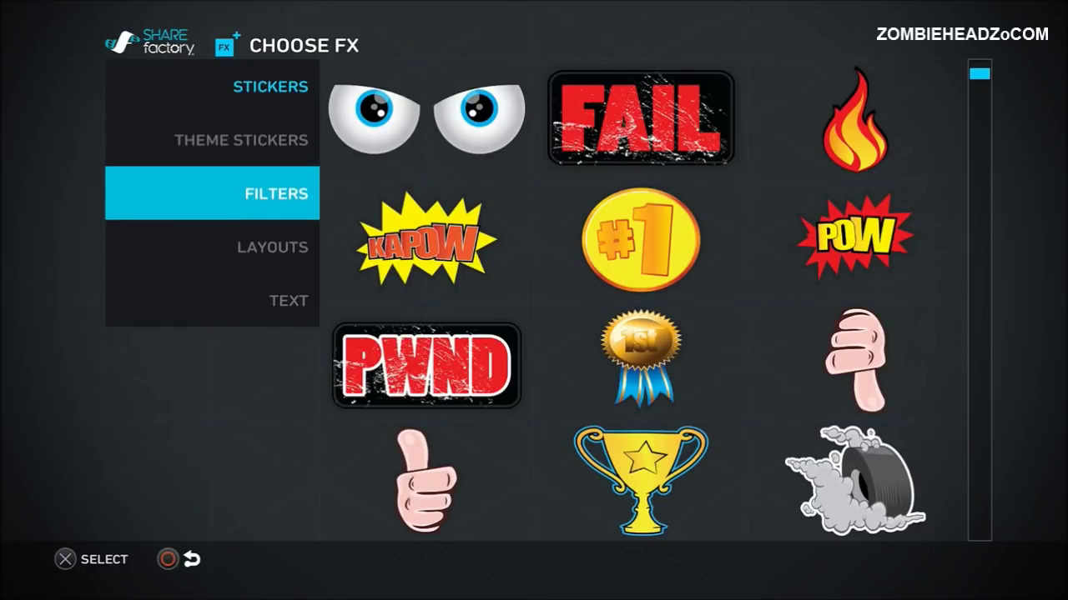
key(Up)
key(Return)
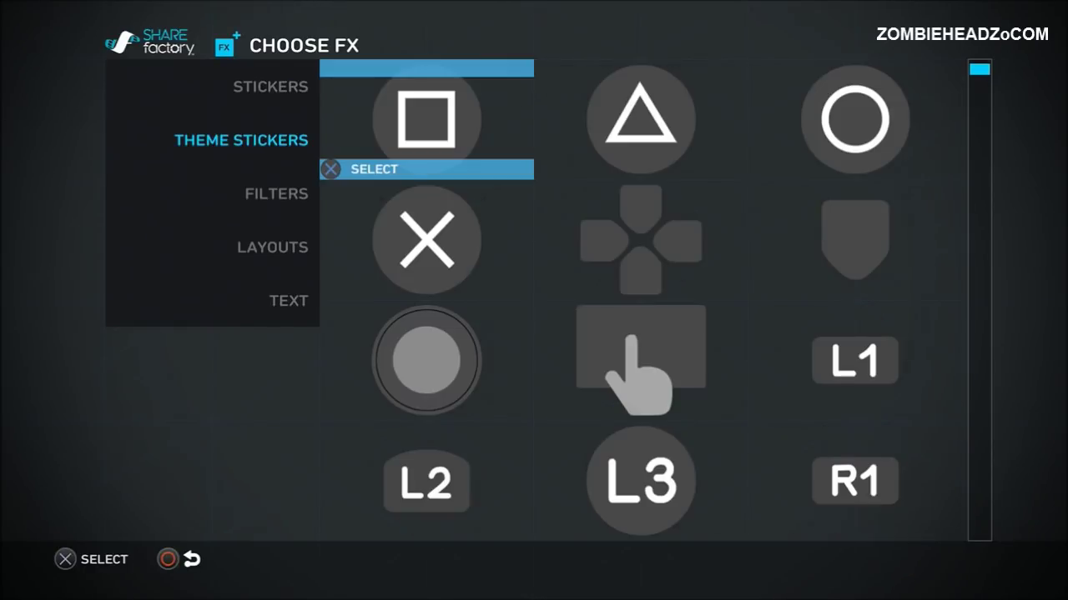
key(Left)
key(Down)
key(Return)
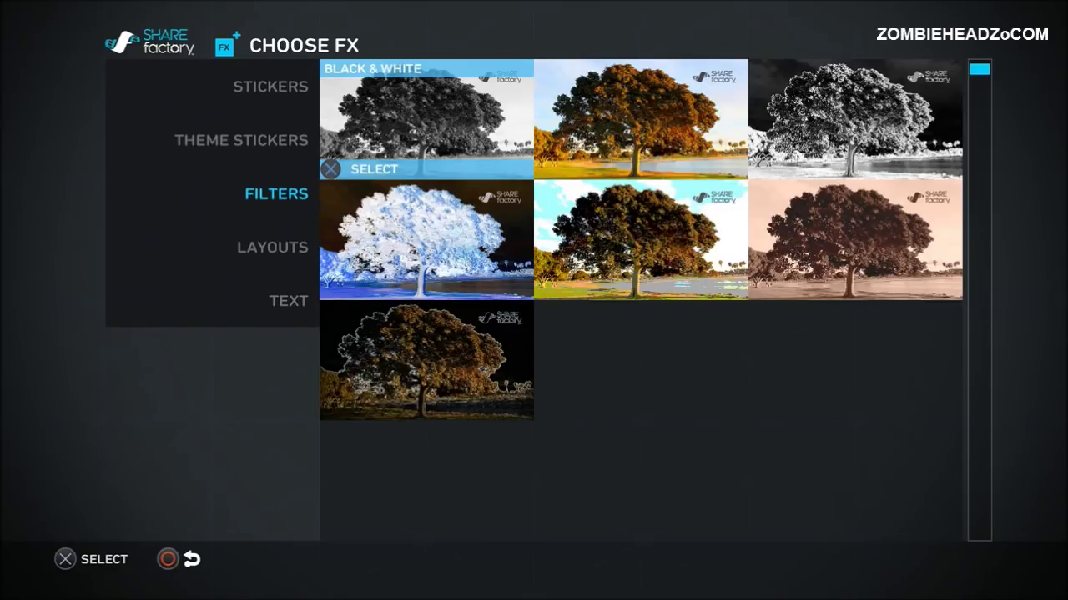
key(Right)
key(Left)
key(Left)
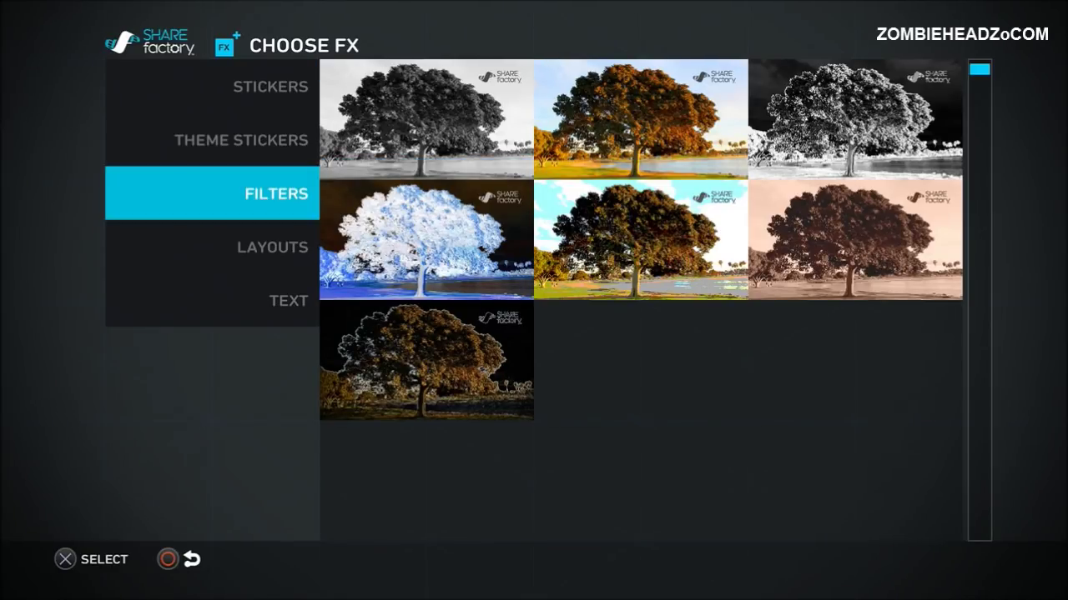
key(Down)
key(Right)
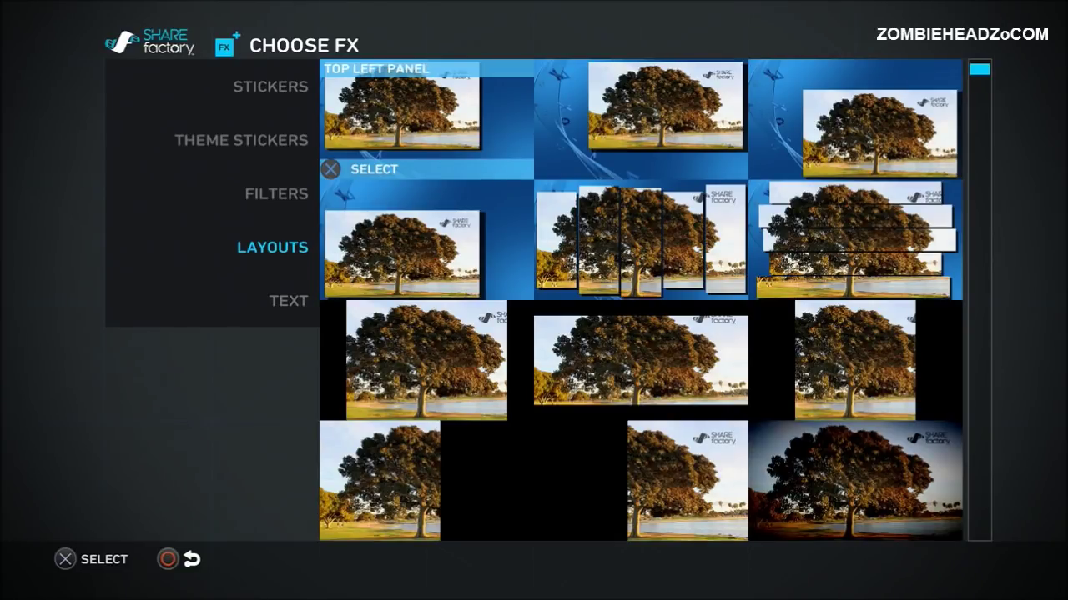
key(Escape)
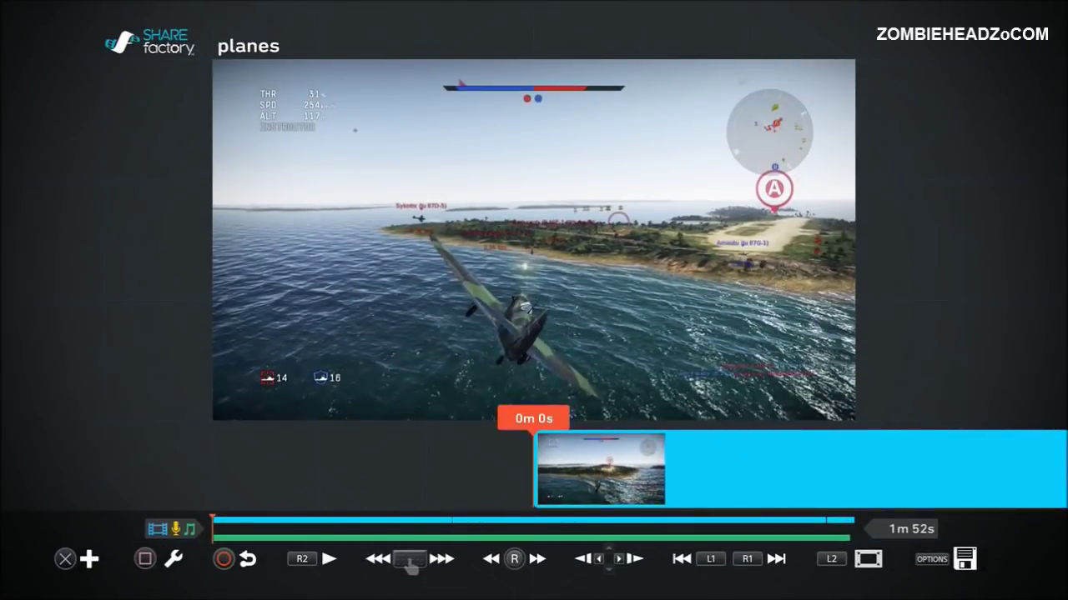
Add a text effect to the first clip at 0m 0s, using the smallest size of the fourth font style
key(Return)
key(Right)
key(Right)
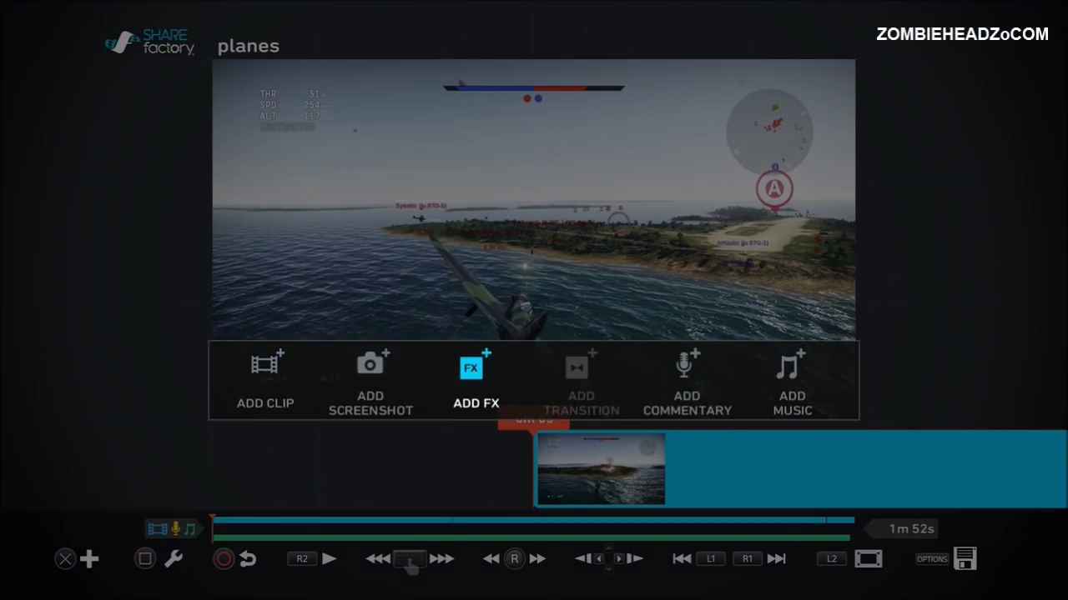
key(Return)
key(Down)
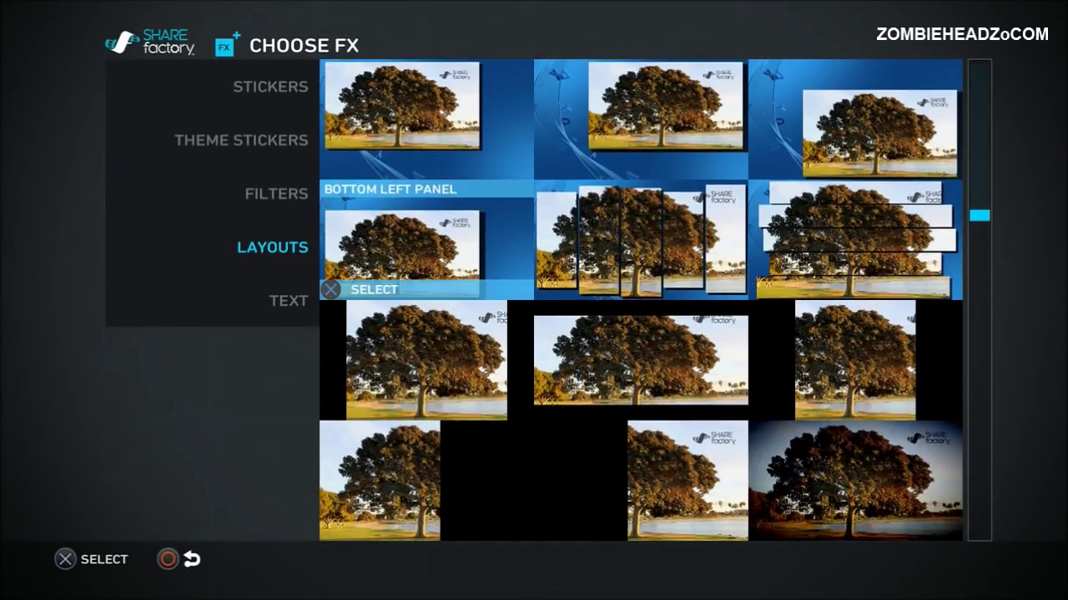
key(Left)
key(Down)
key(Right)
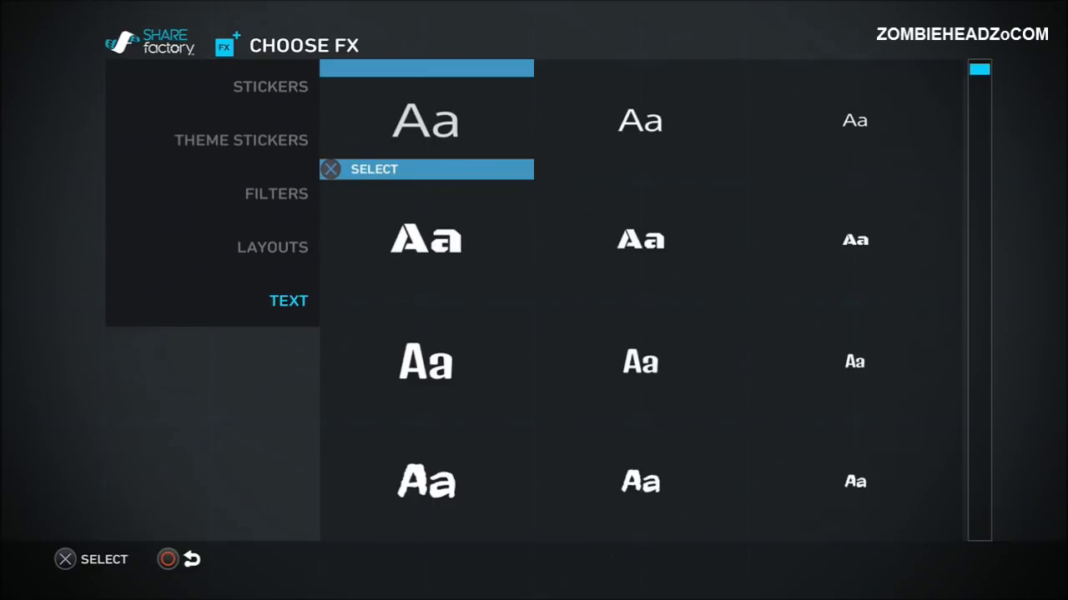
key(Down)
key(Down)
key(Down)
key(Up)
key(Right)
key(Right)
key(Return)
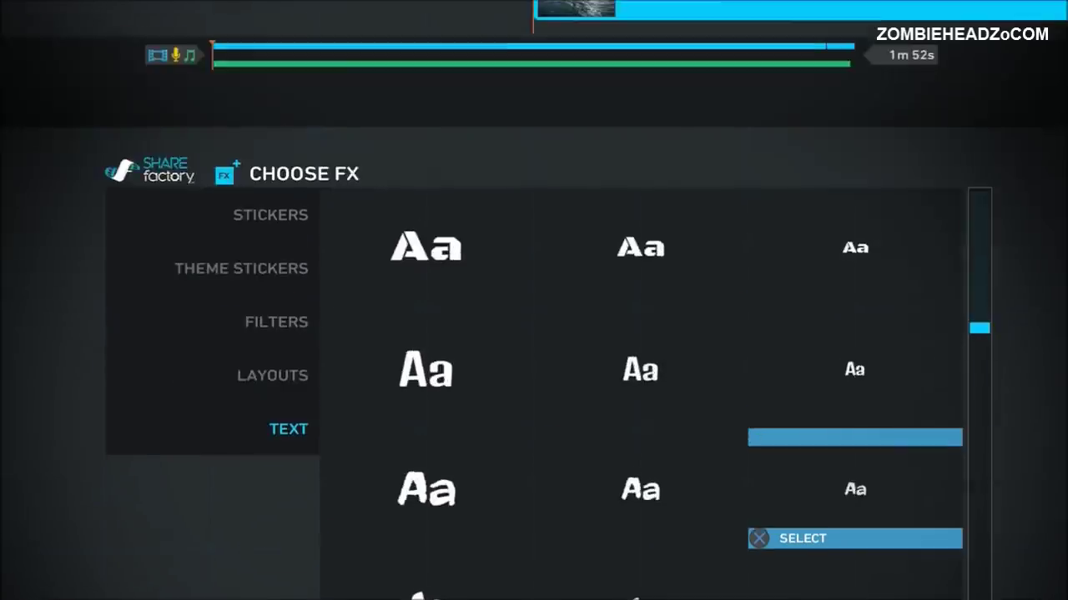
Enter "ZOMBIEHEADZcom" as the overlay text using the suggested word for "z"
key(Down)
key(Left)
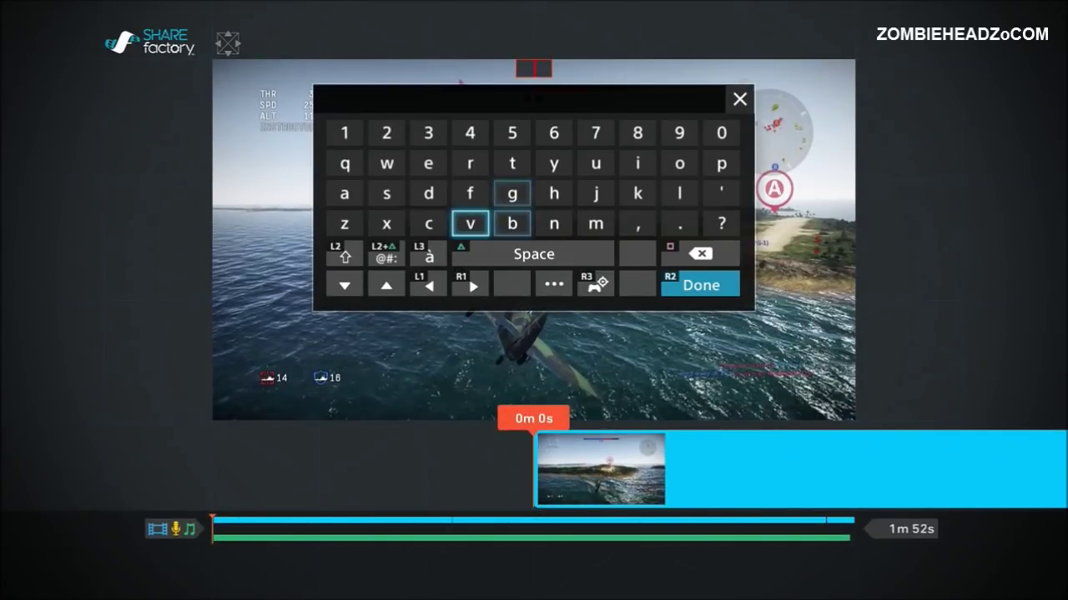
key(Left)
key(Left)
key(Left)
key(Return)
key(Up)
key(Up)
key(Up)
key(Right)
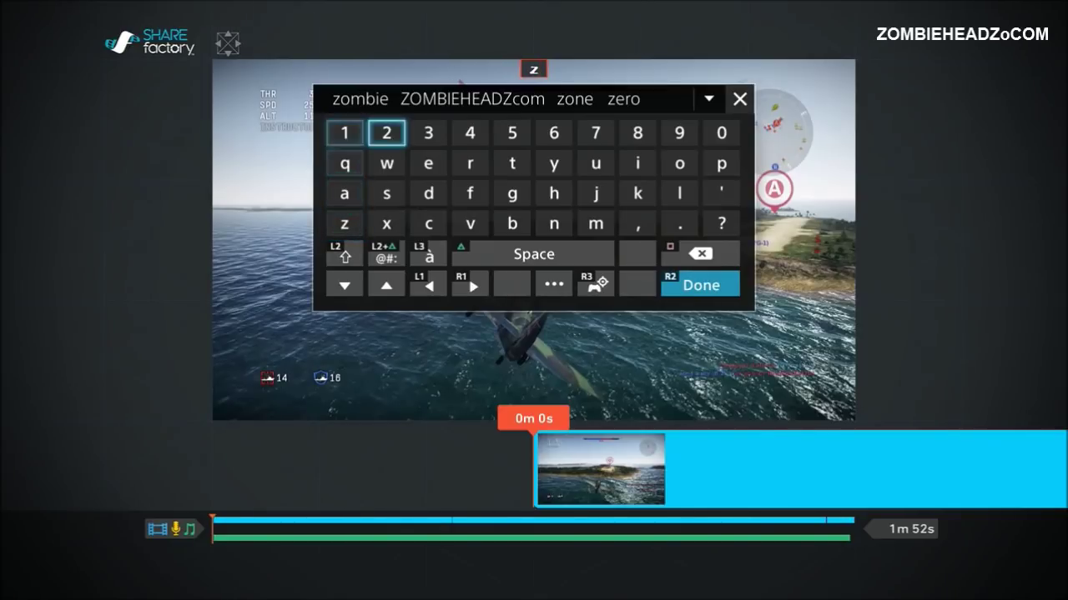
key(Up)
key(Right)
key(Return)
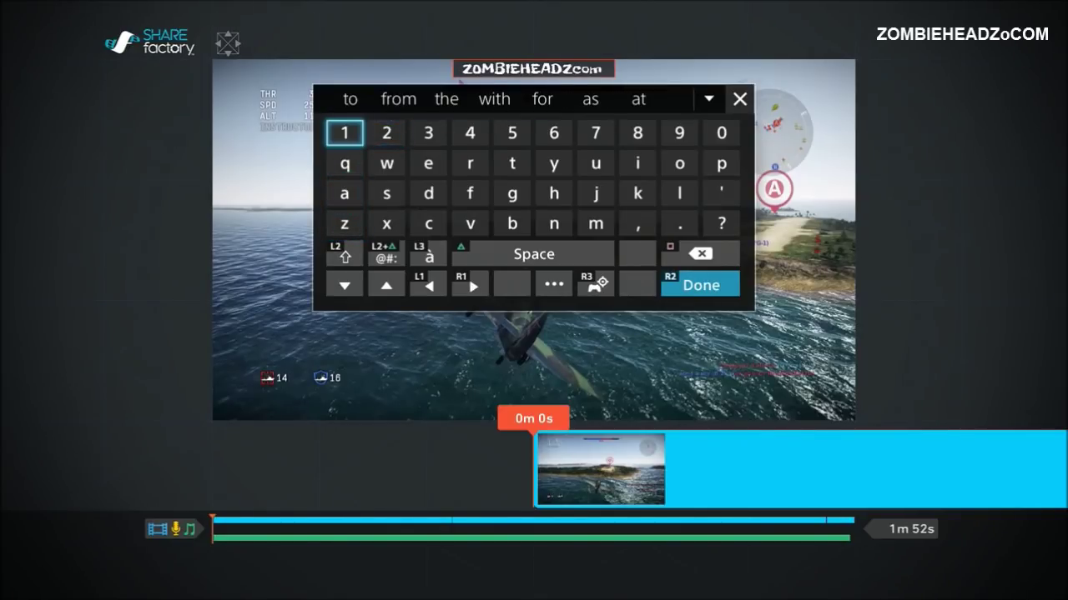
Change the color of the ZOMBIEHEADZcom text to green and return to the main project timeline
key(Return)
key(Right)
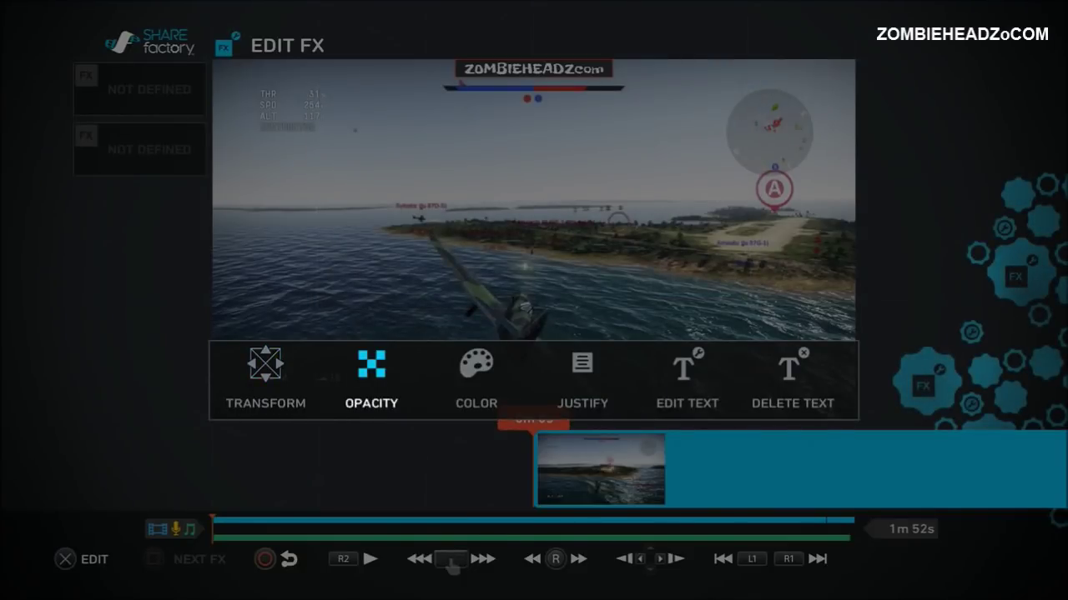
key(Right)
key(Return)
key(Right)
key(Right)
key(Right)
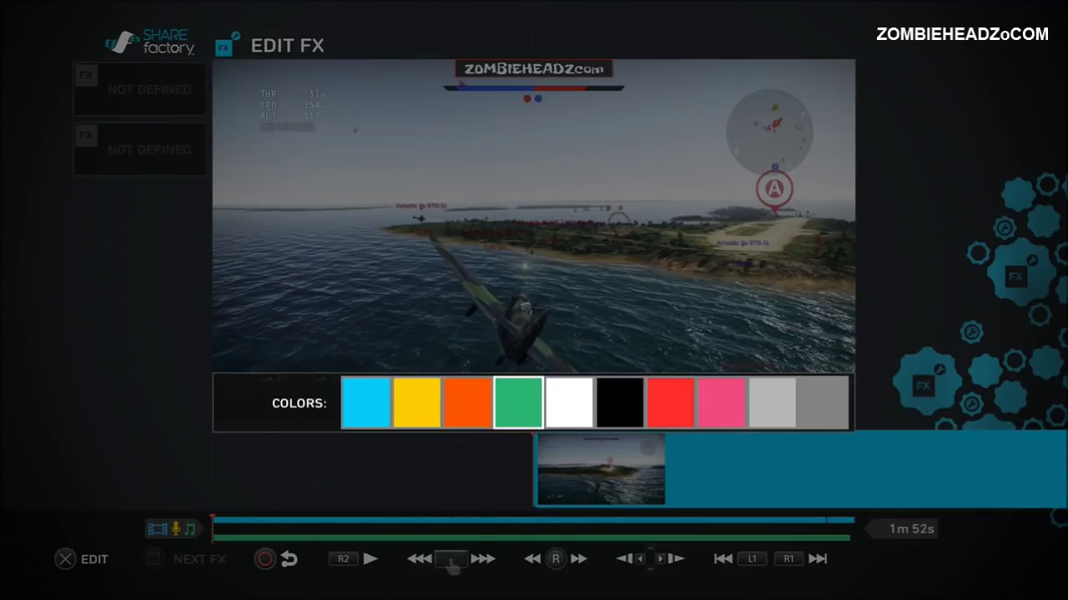
key(Return)
key(Escape)
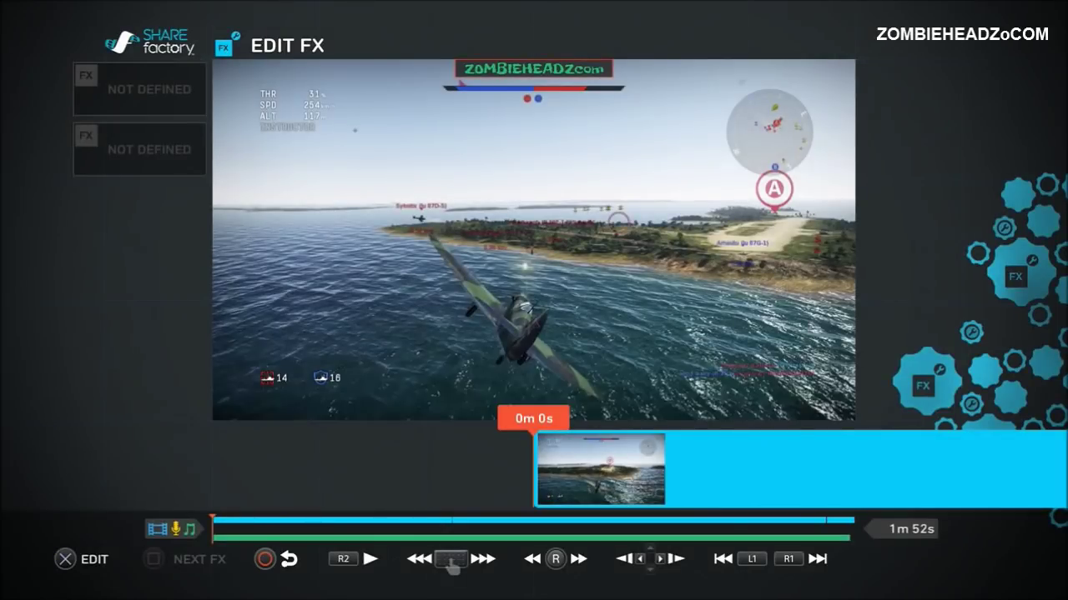
key(Escape)
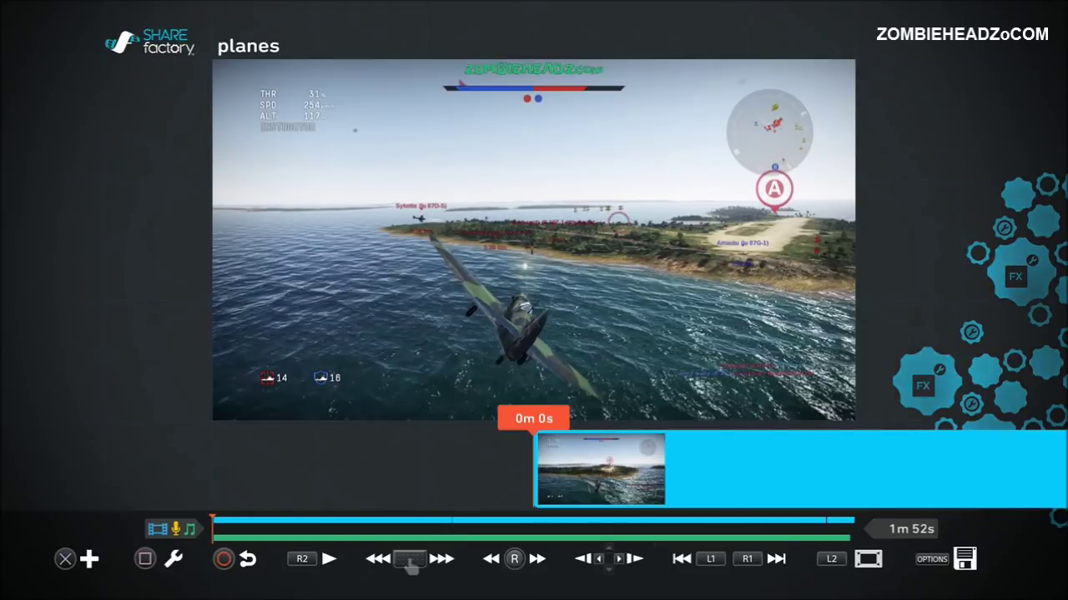
Scrub the first clip from 0m 0s to 0m 41s to check how far the text overlay extends
key(Right)
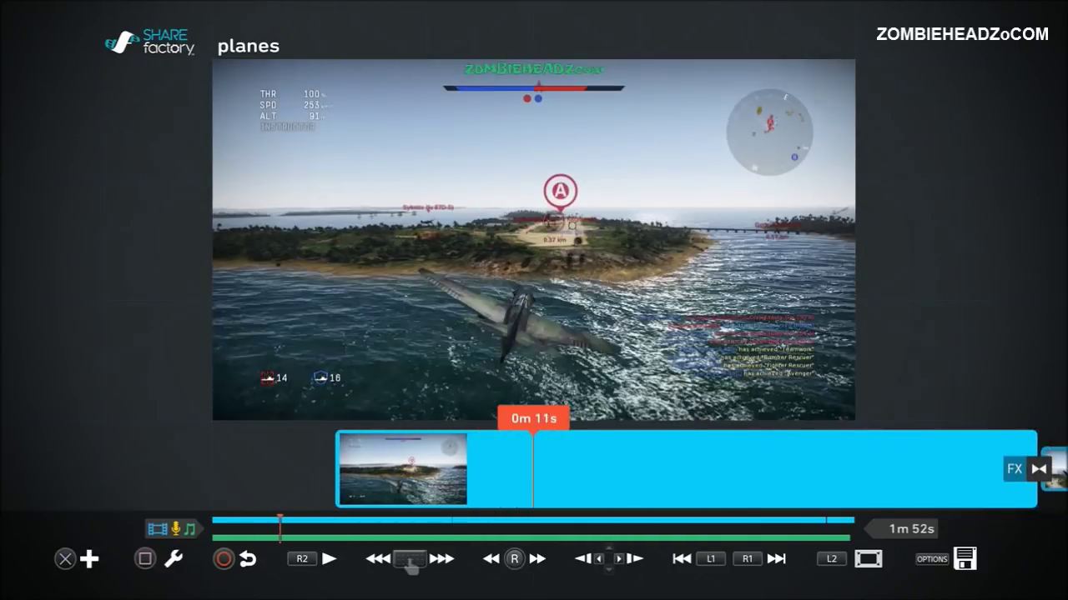
key(Right)
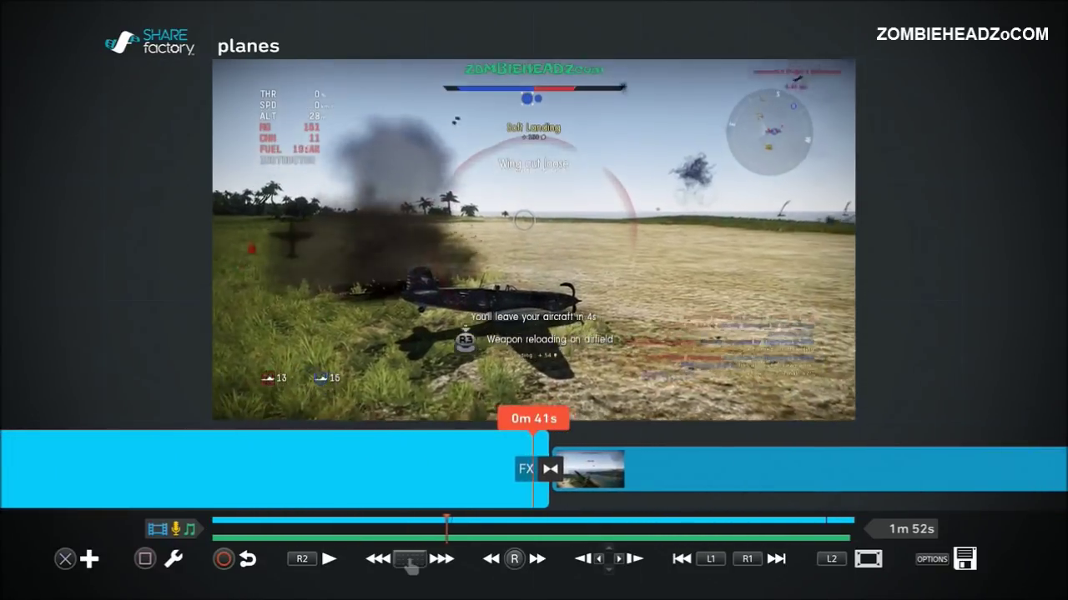
Scrub back and forth between 0m 21s and 0m 56s to check the text overlay around the cut between the first two clips
key(Left)
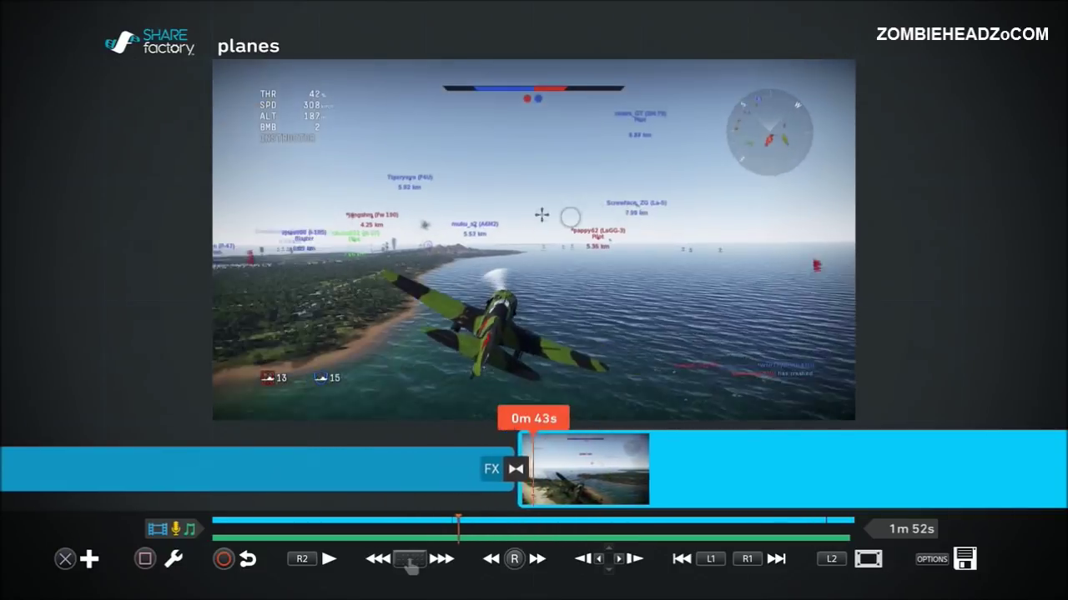
key(Right)
key(Left)
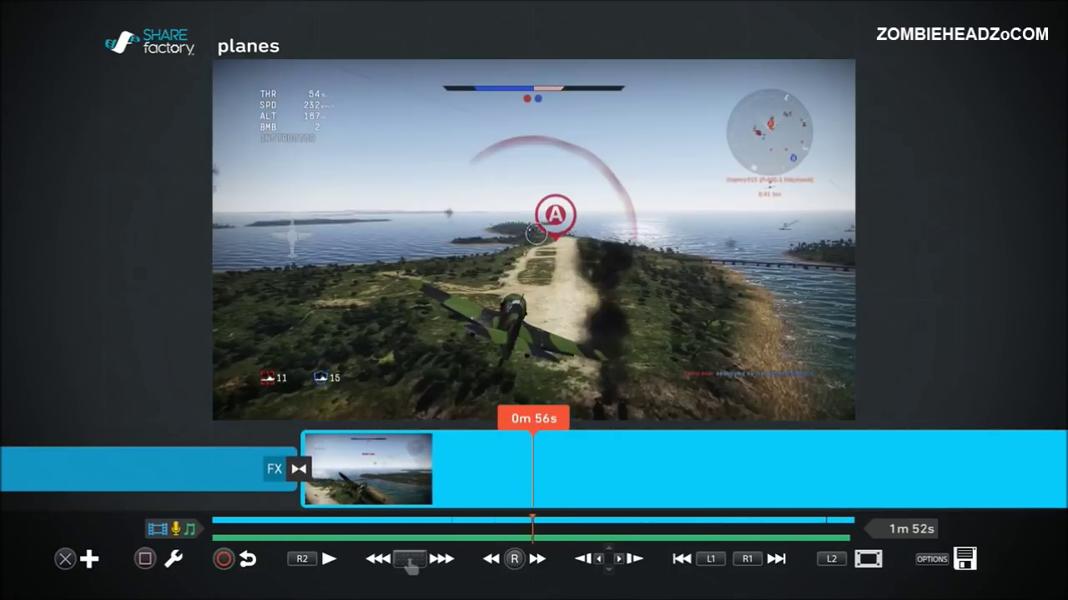
key(Left)
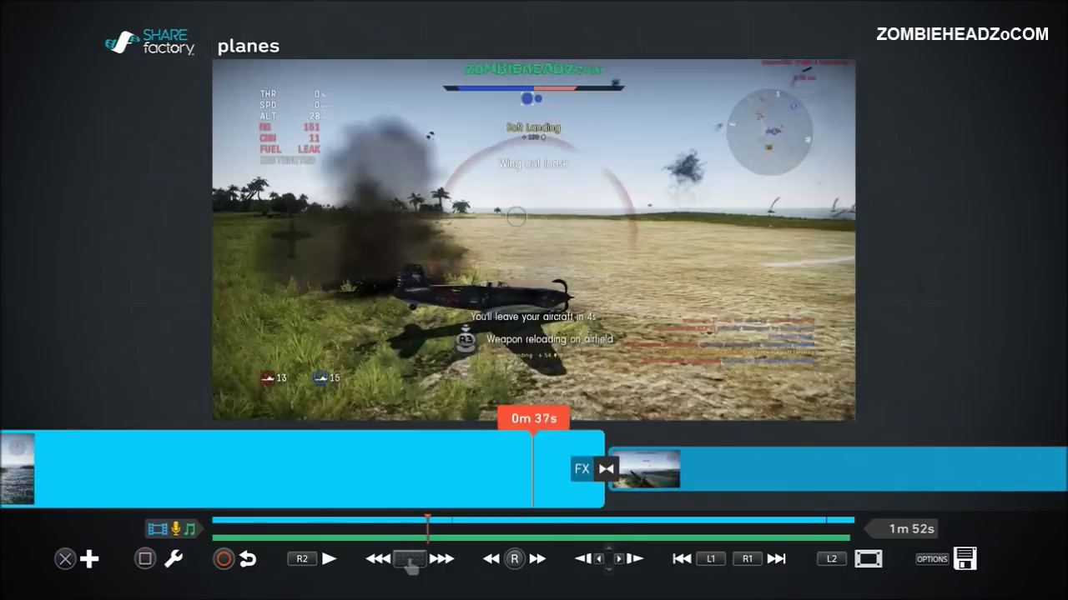
key(Right)
key(Left)
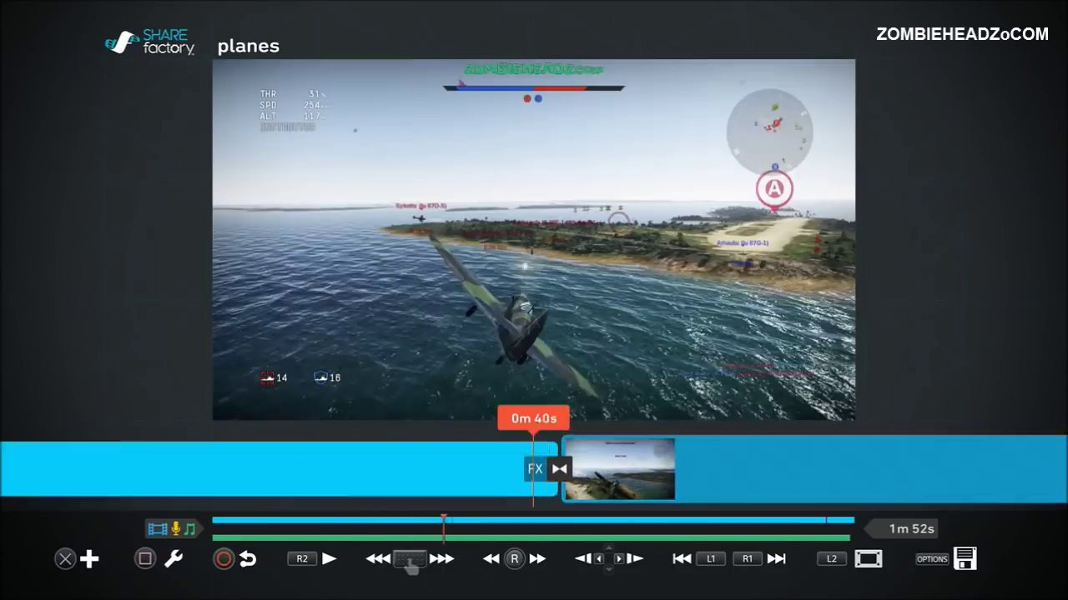
key(Right)
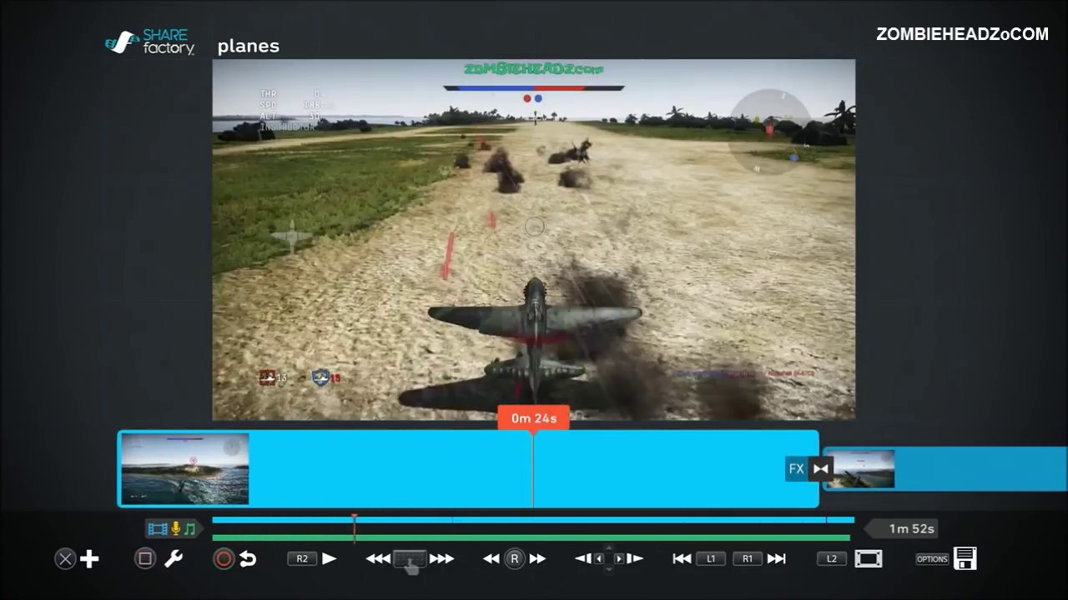
key(Left)
key(Left)
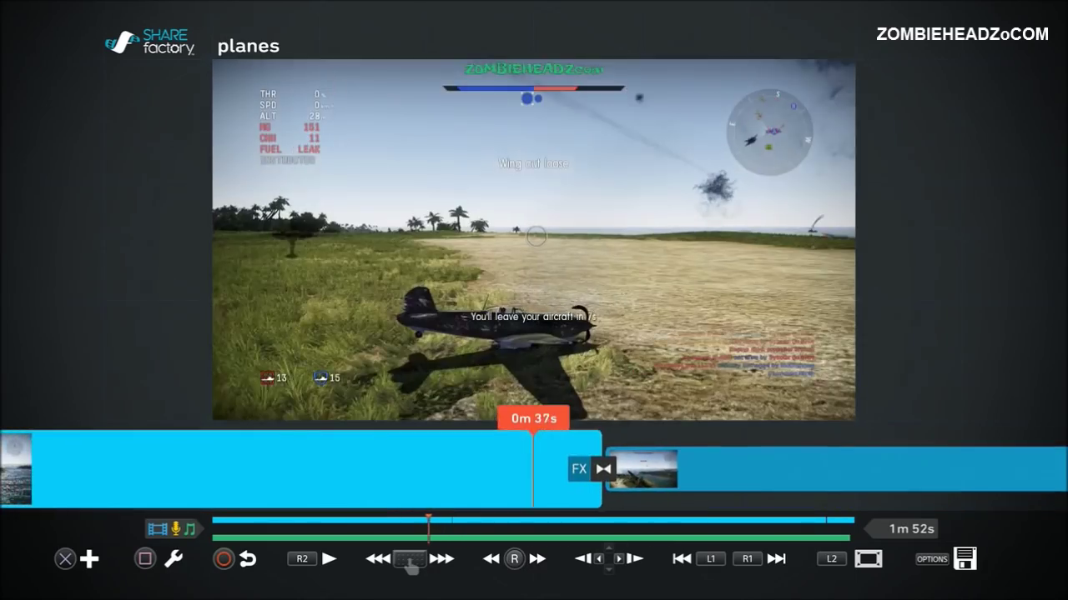
key(Right)
key(Left)
key(Right)
key(Left)
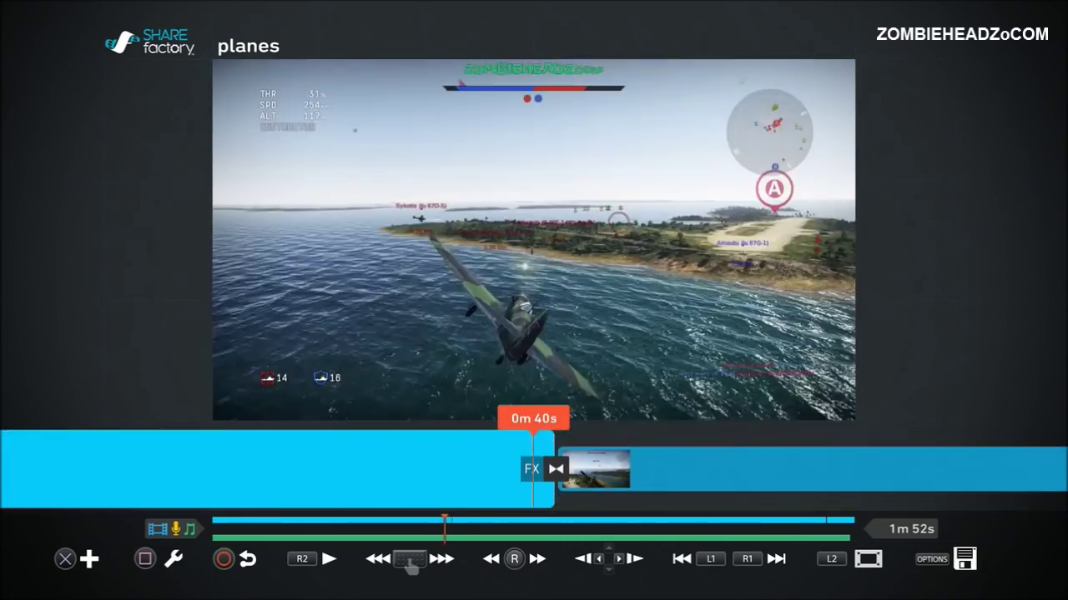
key(Right)
key(Left)
key(Left)
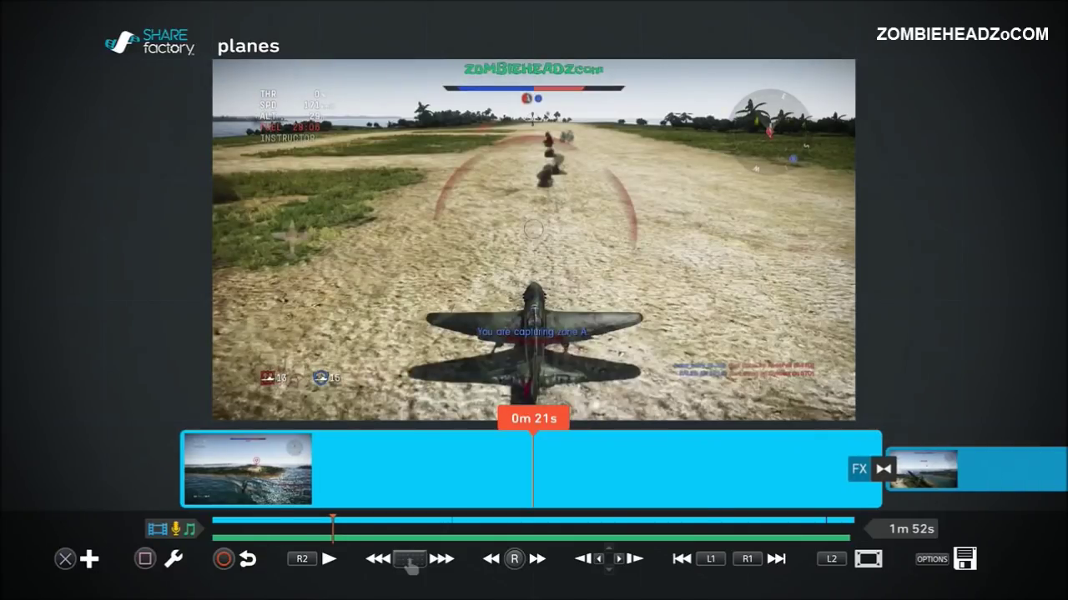
Delete the green ZOMBIEHEADZcom text from the first clip's effects
key(Return)
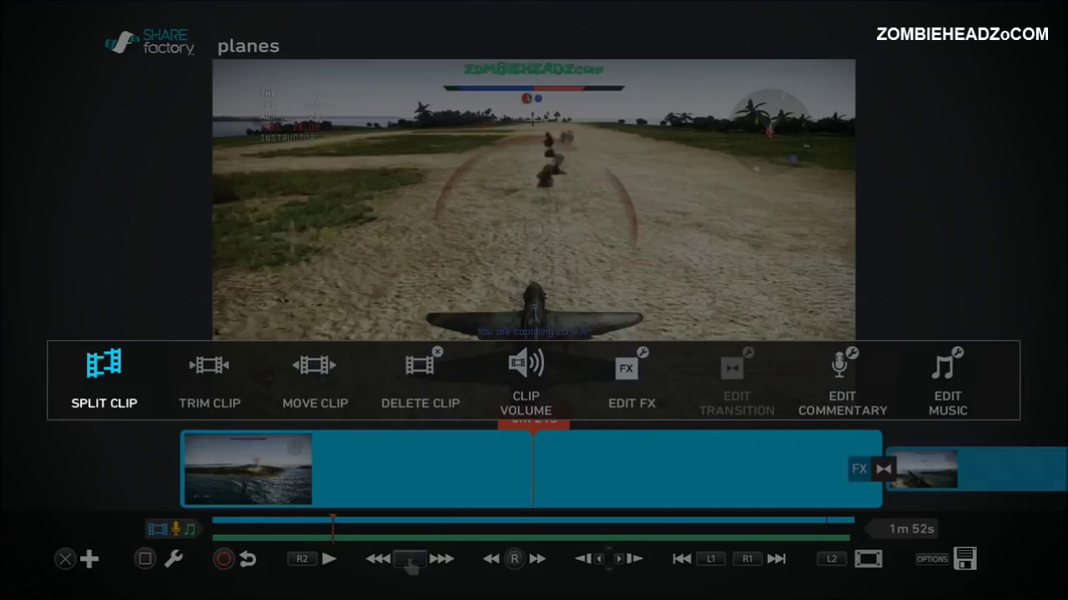
key(Right)
key(Right)
key(Right)
key(Right)
key(Right)
key(Return)
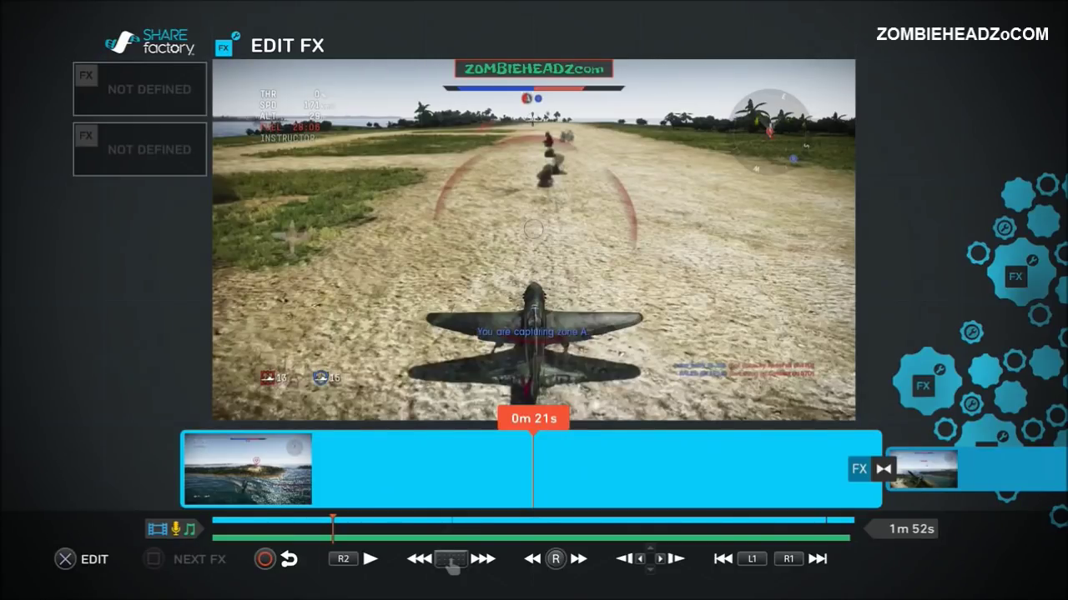
key(Return)
key(Right)
key(Right)
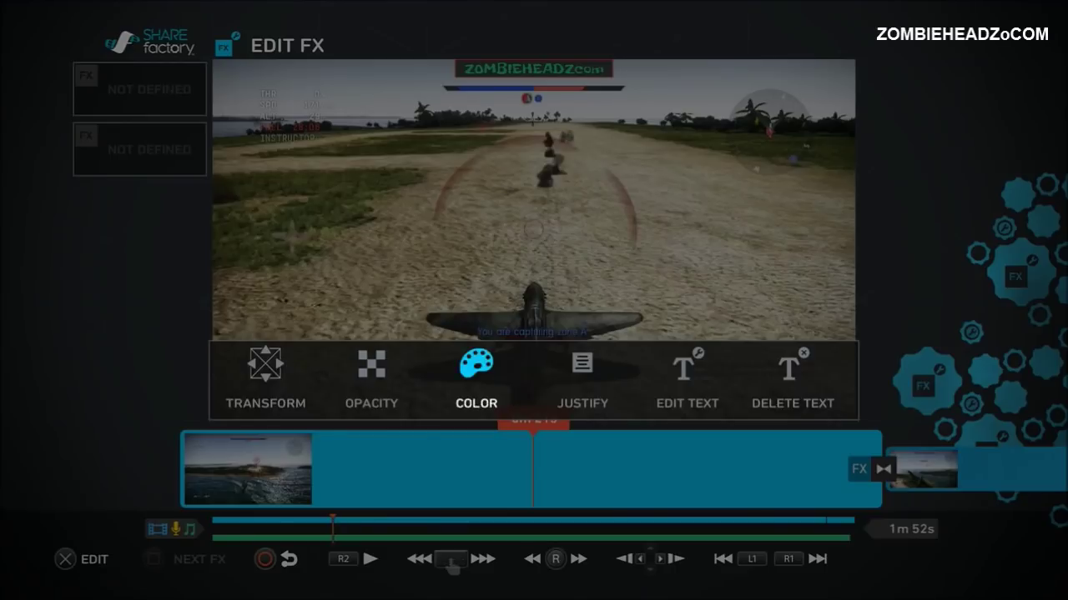
key(Right)
key(Right)
key(Right)
key(Return)
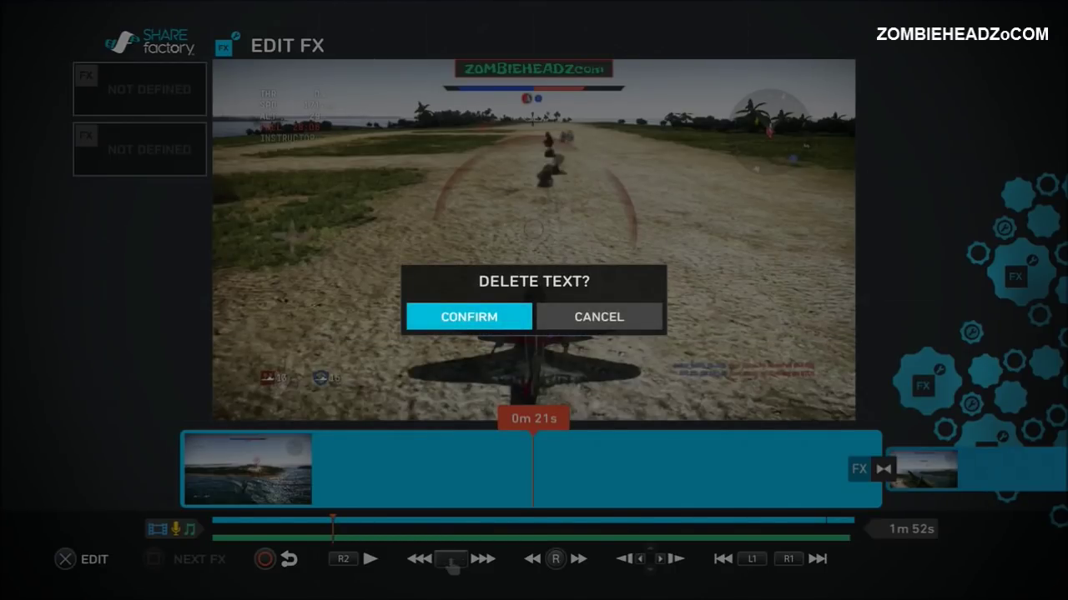
key(Return)
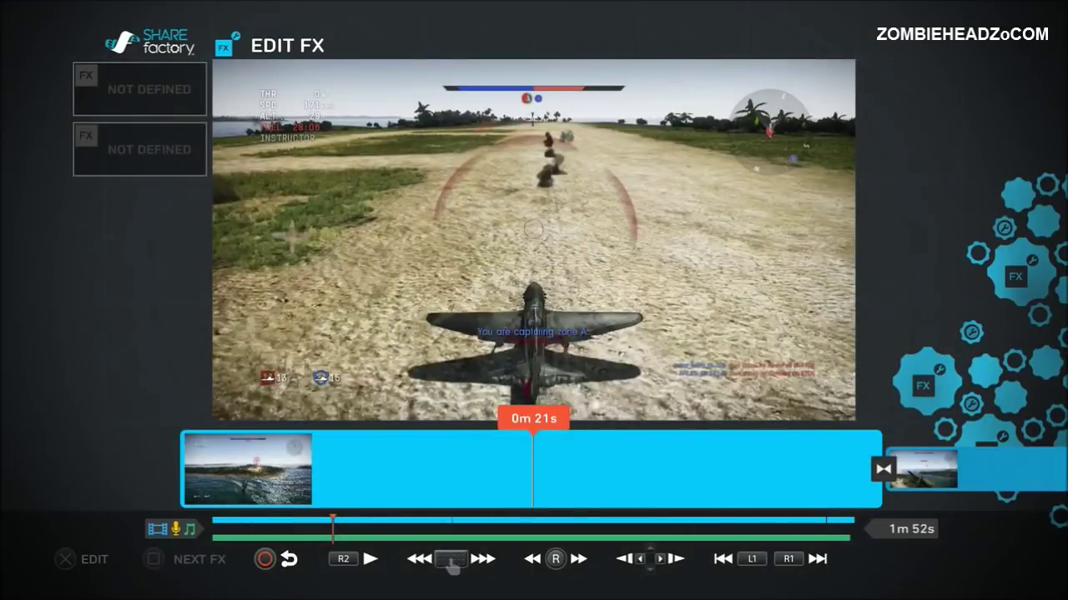
Scrub across the first clip, return the playhead to 0m 0s and leave effects editing
key(Left)
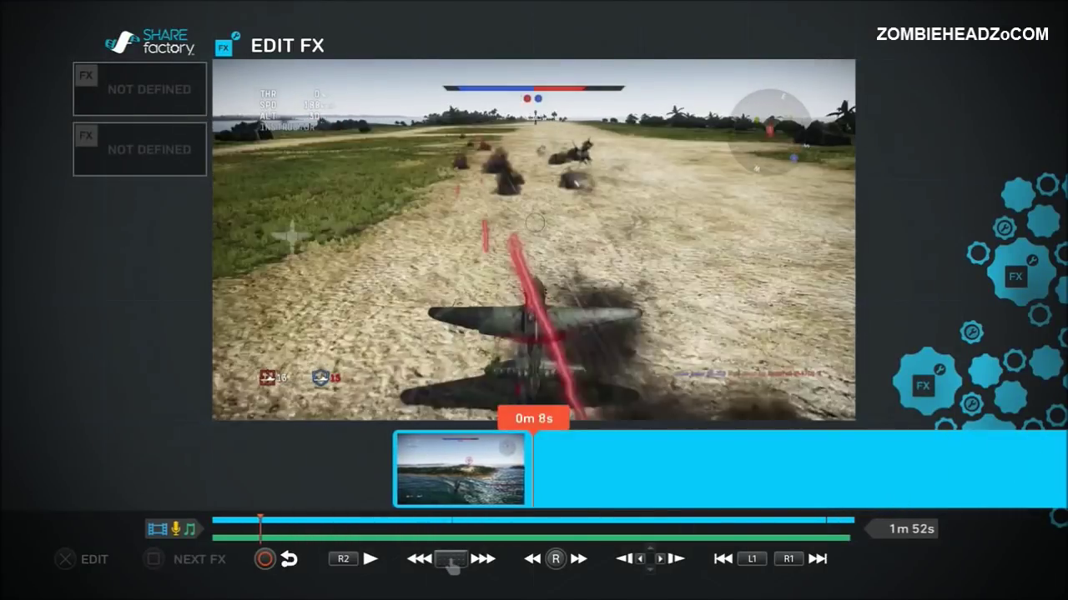
key(Right)
key(Right)
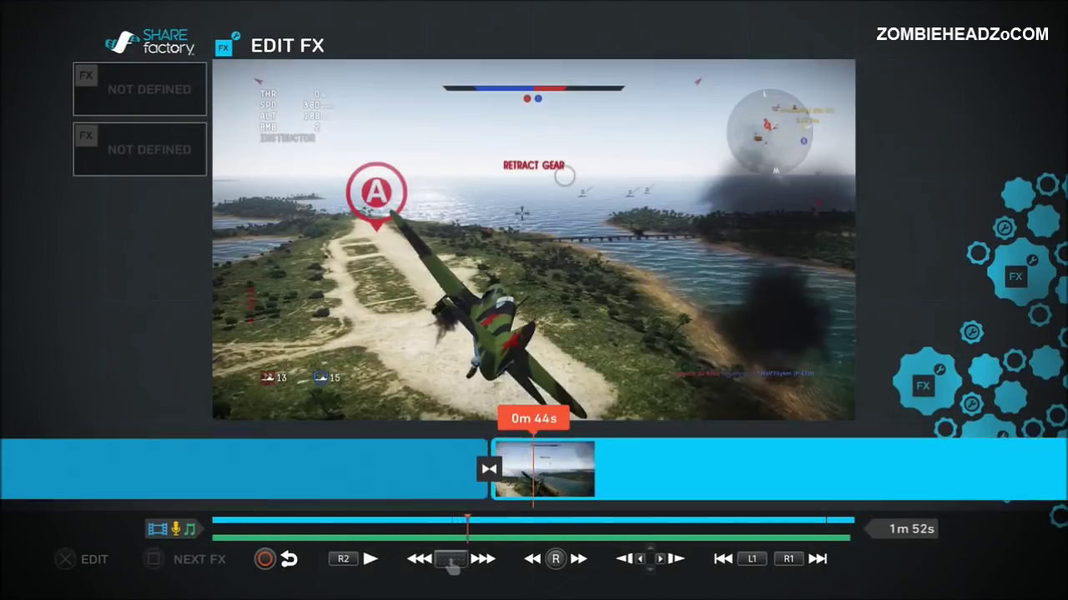
key(Left)
key(Left)
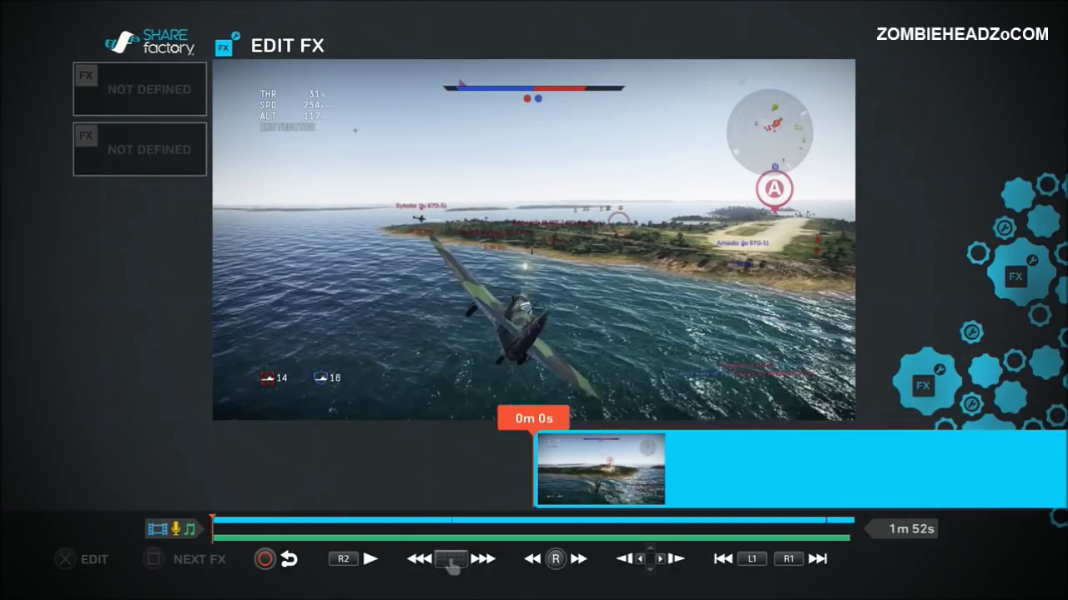
key(Escape)
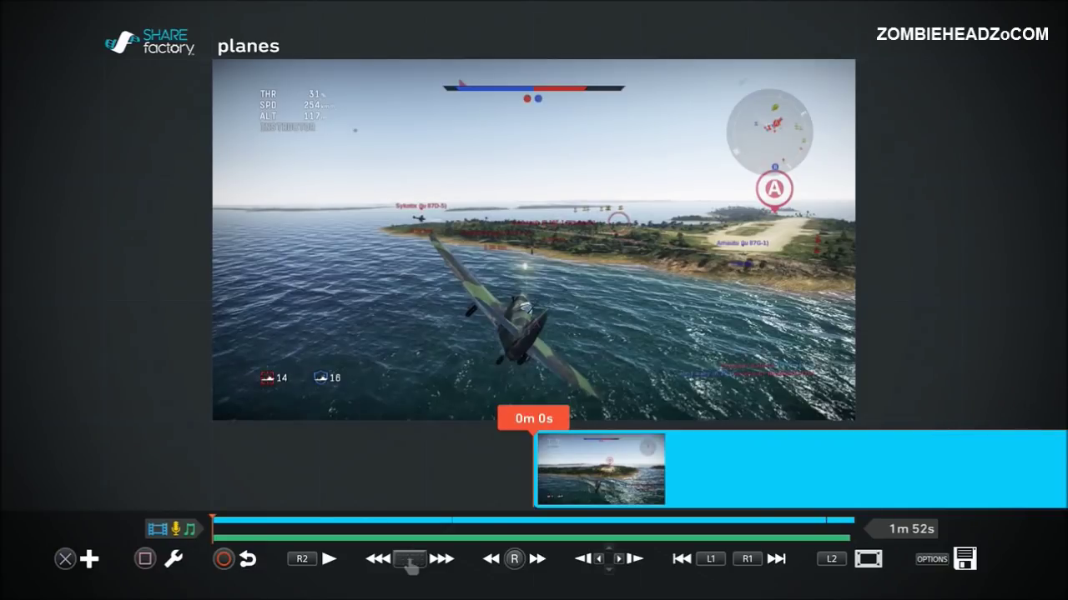
Save the planes project
key(Menu)
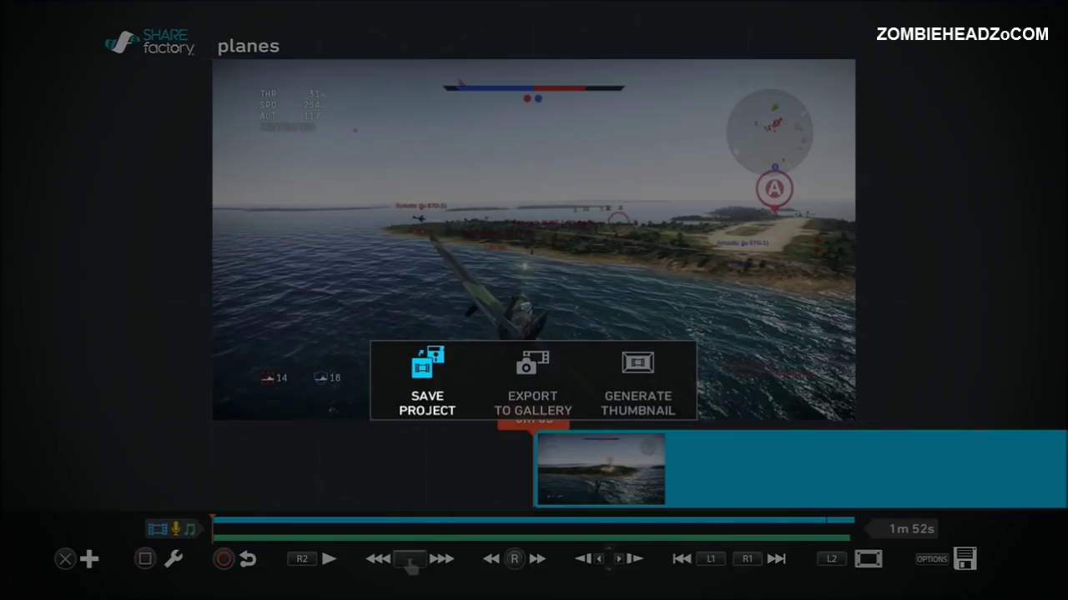
key(Return)
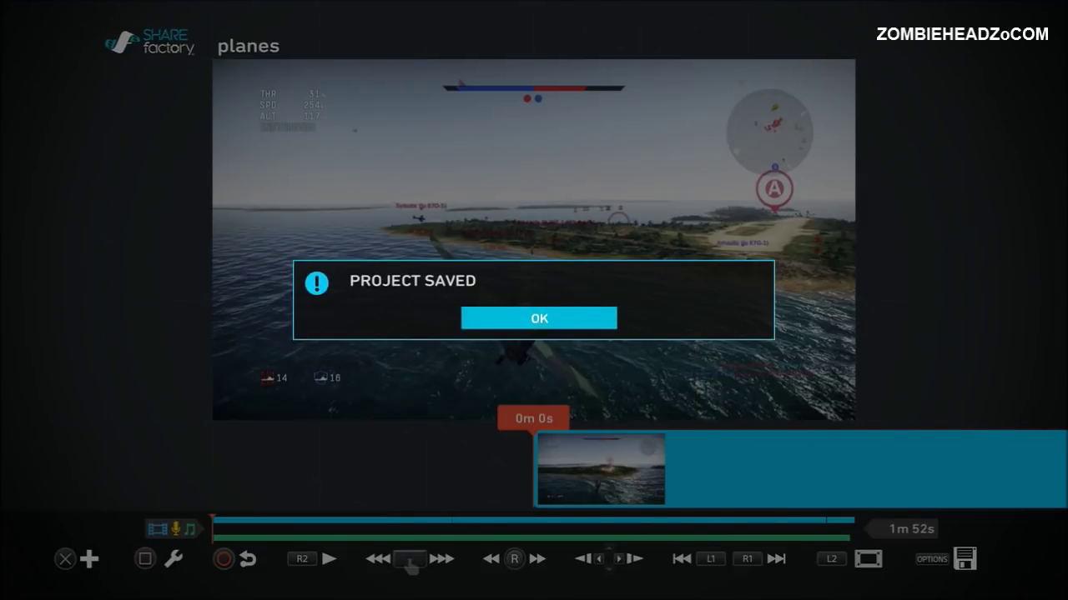
key(Return)
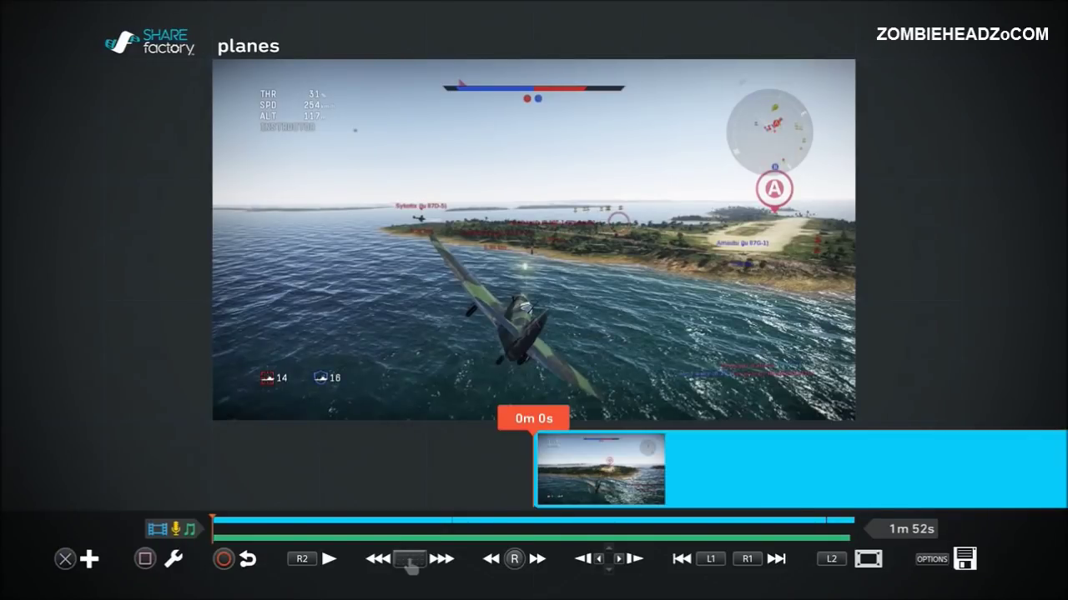
Export the finished movie to the Capture Gallery
key(Menu)
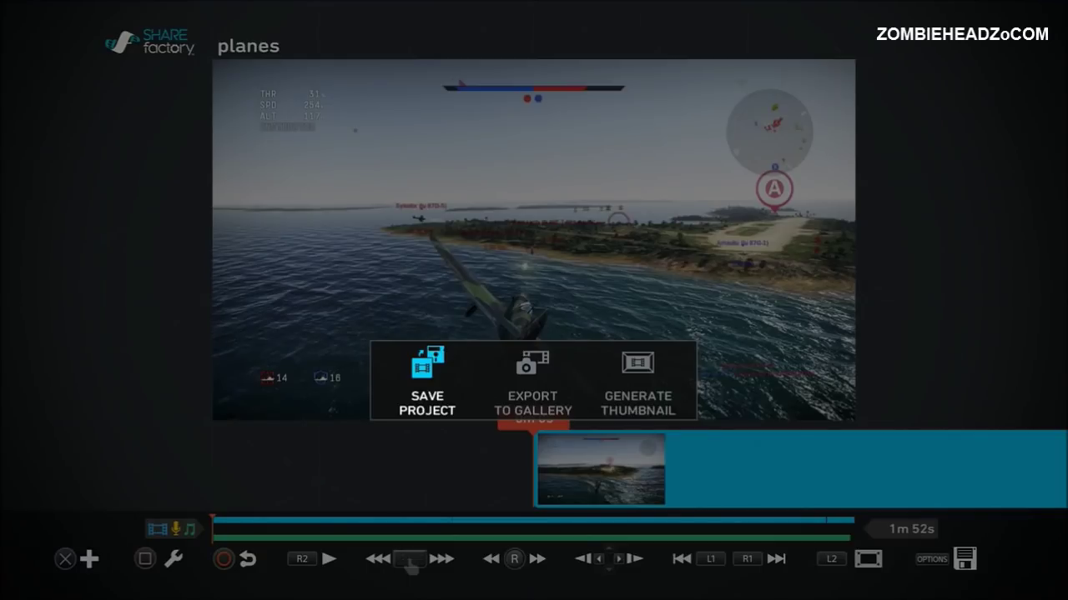
key(Right)
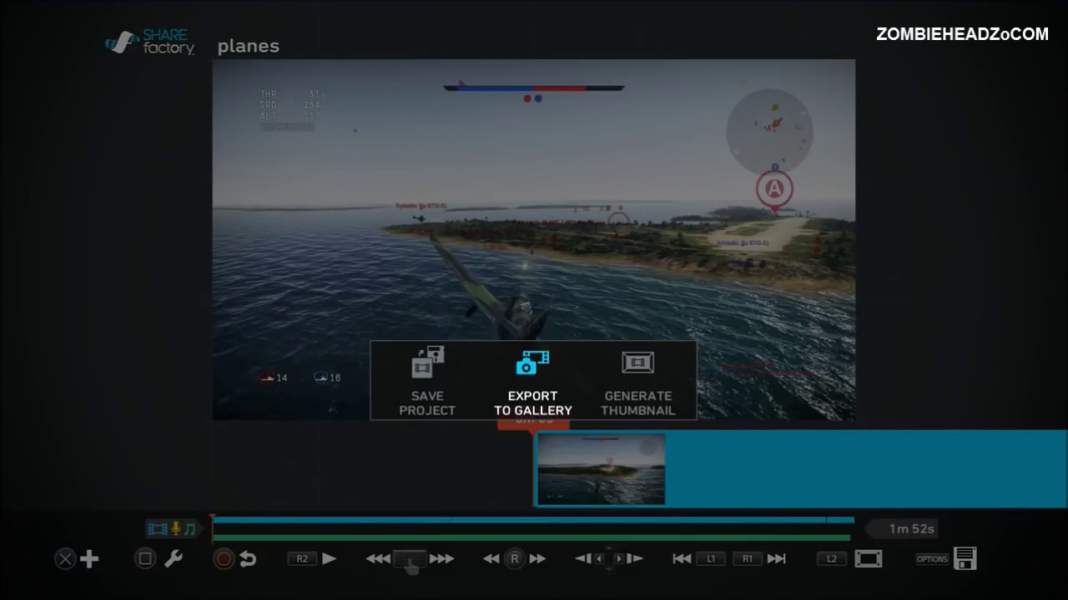
key(Return)
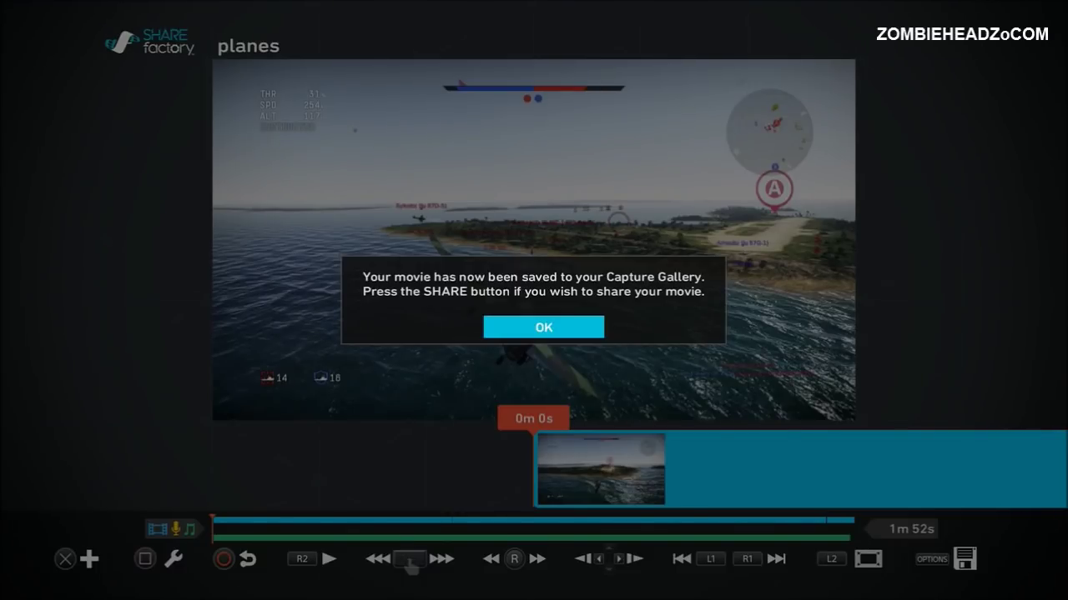
key(Return)
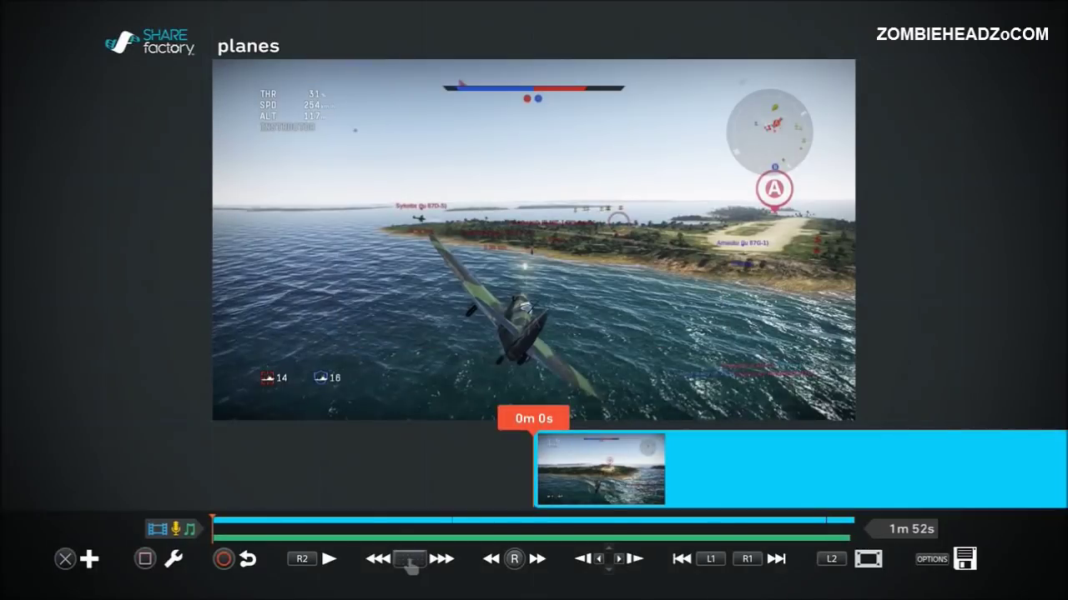
Start sharing the exported video clip from the PS4 system and choose YouTube as the upload destination
key(Print)
key(Return)
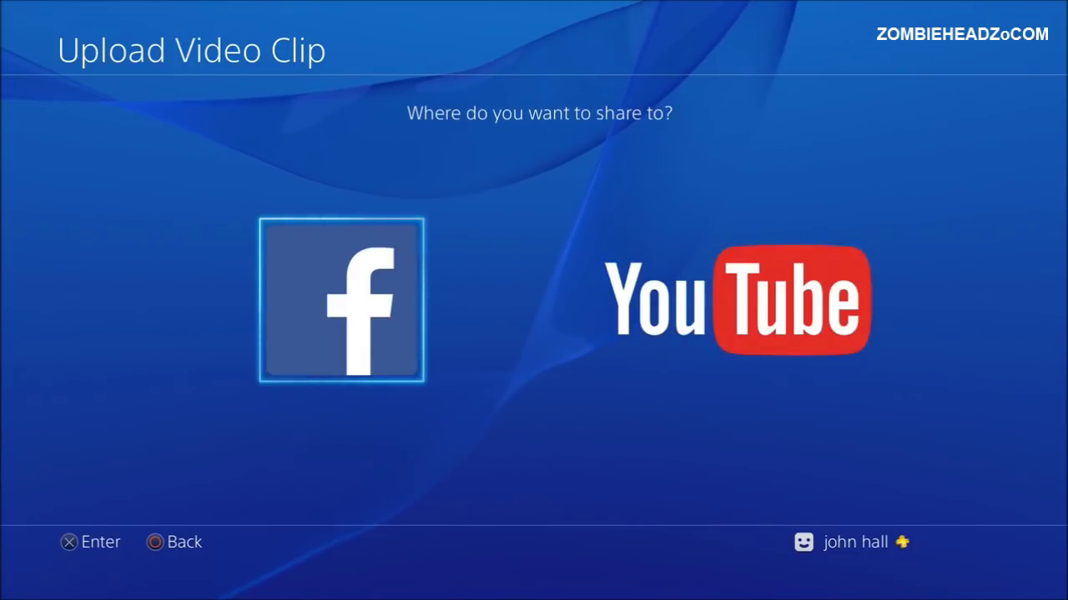
key(Right)
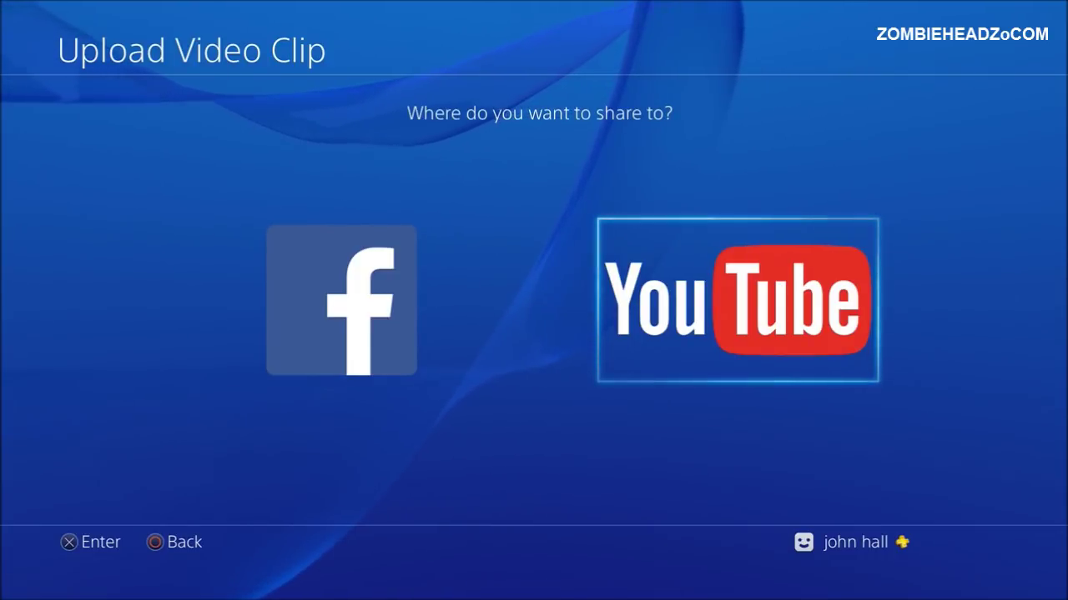
key(Return)
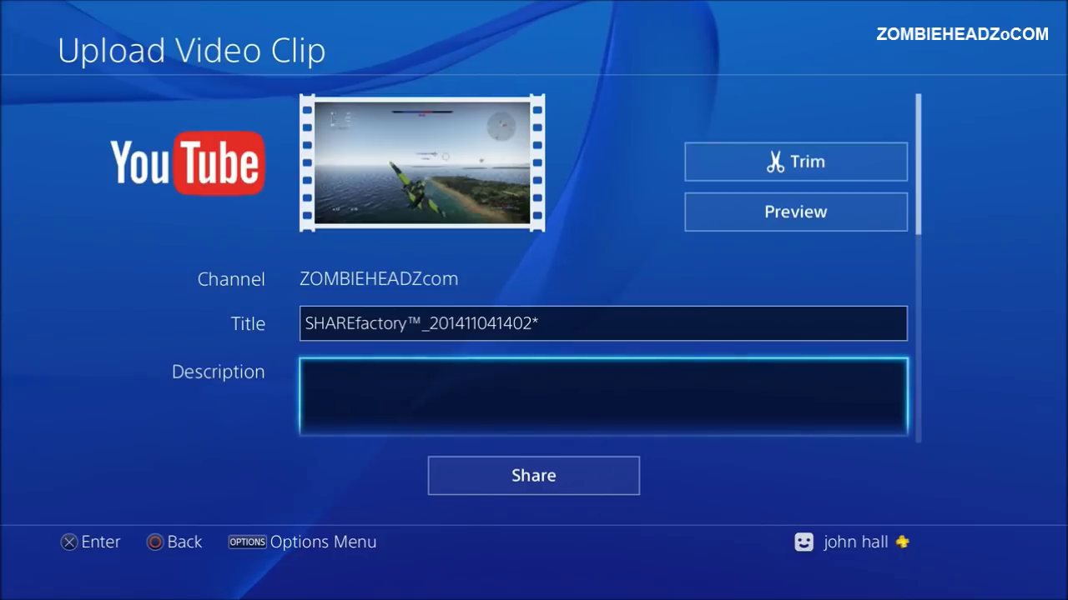
Clear the default SHAREfactory title of the YouTube upload
key(Down)
key(Up)
key(Up)
key(Up)
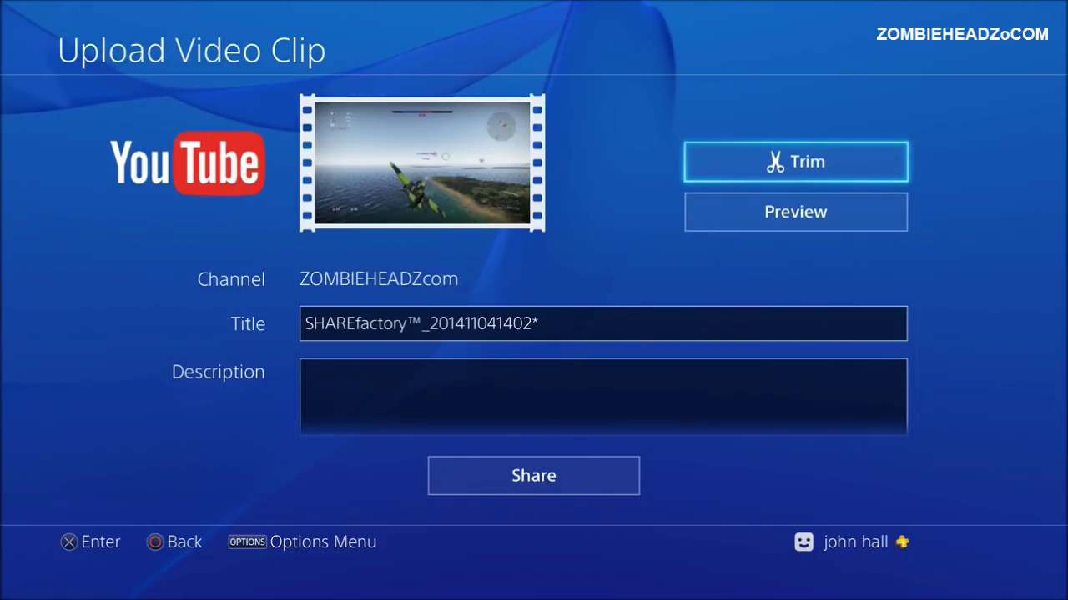
key(Down)
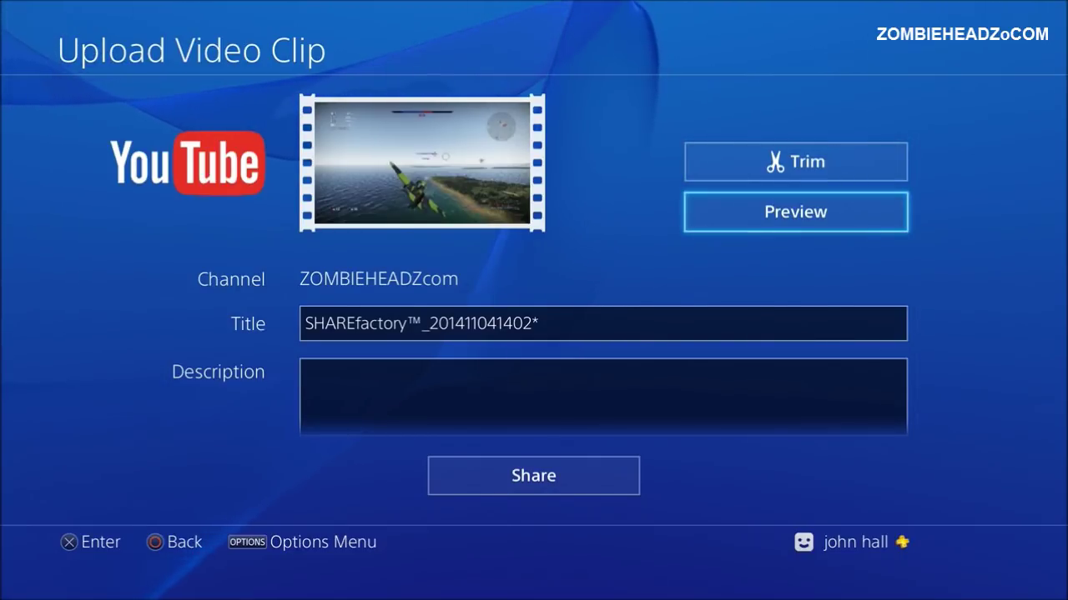
key(Down)
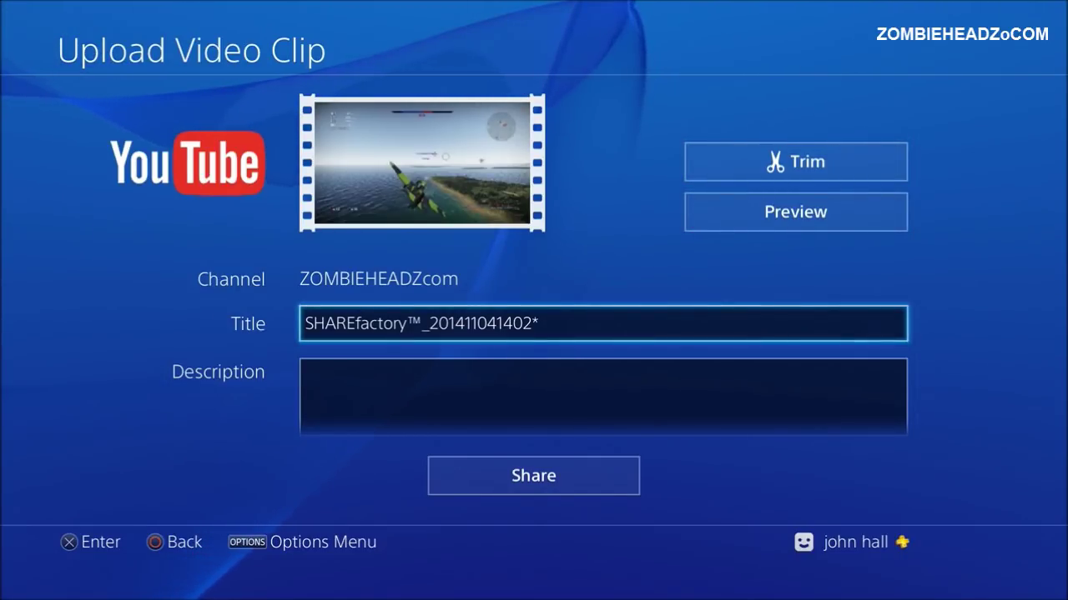
key(Return)
key(BackSpace)
key(BackSpace)
key(BackSpace)
key(BackSpace)
key(BackSpace)
key(BackSpace)
key(BackSpace)
key(BackSpace)
key(BackSpace)
key(BackSpace)
key(BackSpace)
key(BackSpace)
key(BackSpace)
key(BackSpace)
key(BackSpace)
key(BackSpace)
key(BackSpace)
key(BackSpace)
key(BackSpace)
key(BackSpace)
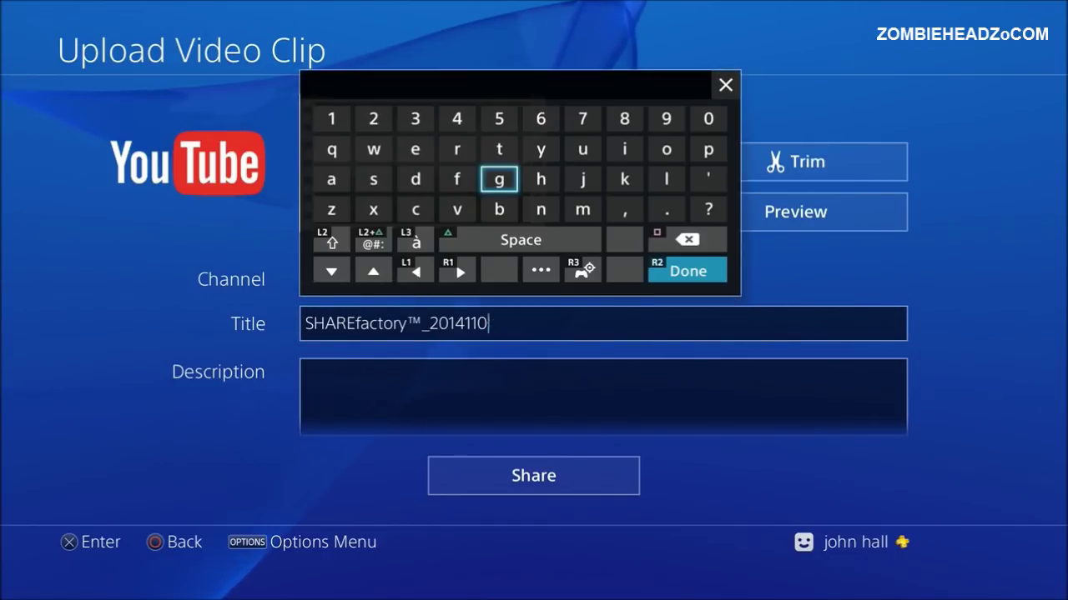
Title the YouTube upload "War Thunder noob landings"
key(Right)
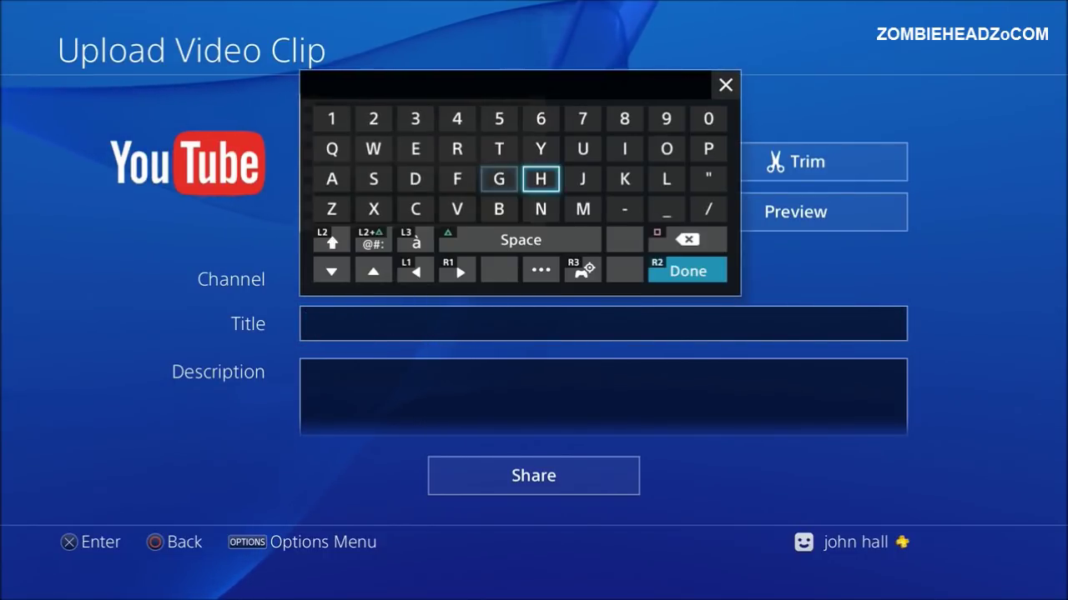
key(Left)
key(Left)
key(Left)
key(Left)
key(Up)
key(Return)
key(Left)
key(Down)
text(a)
key(Right)
key(Right)
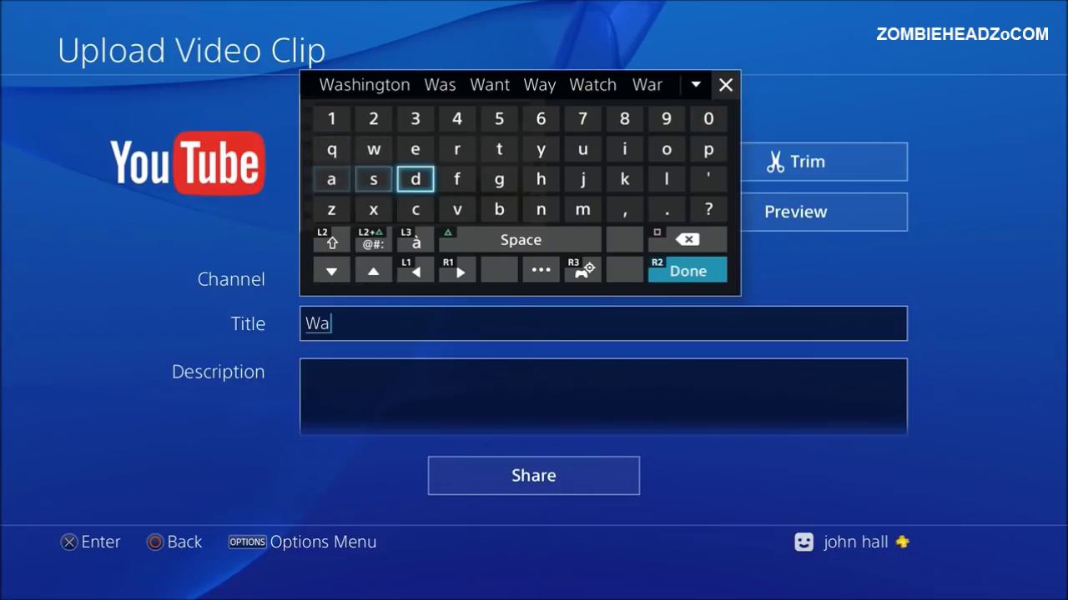
key(Up)
key(Right)
text(r)
key(Right)
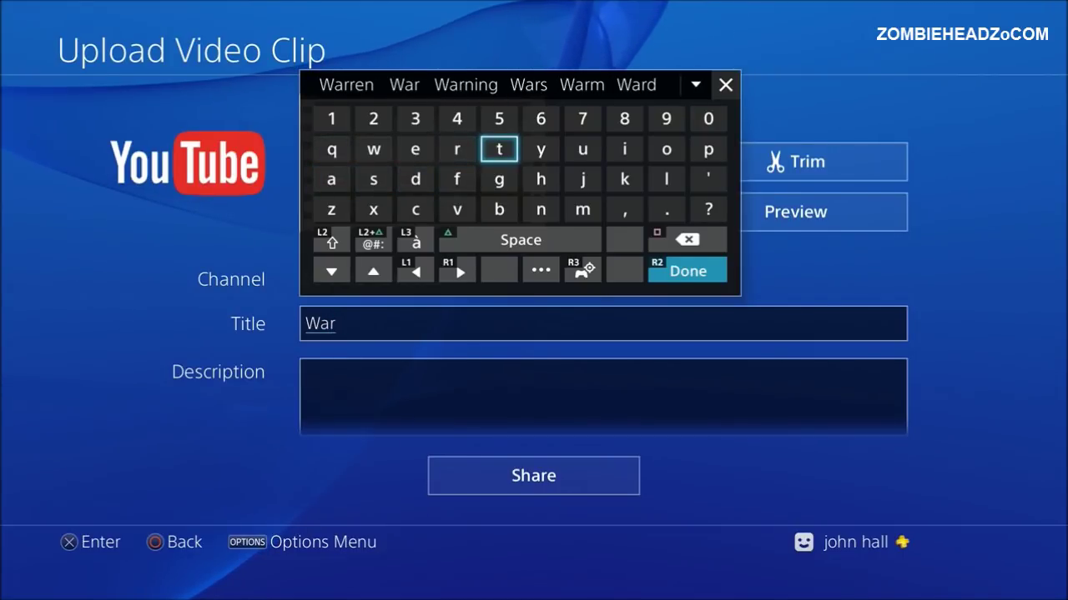
text(T)
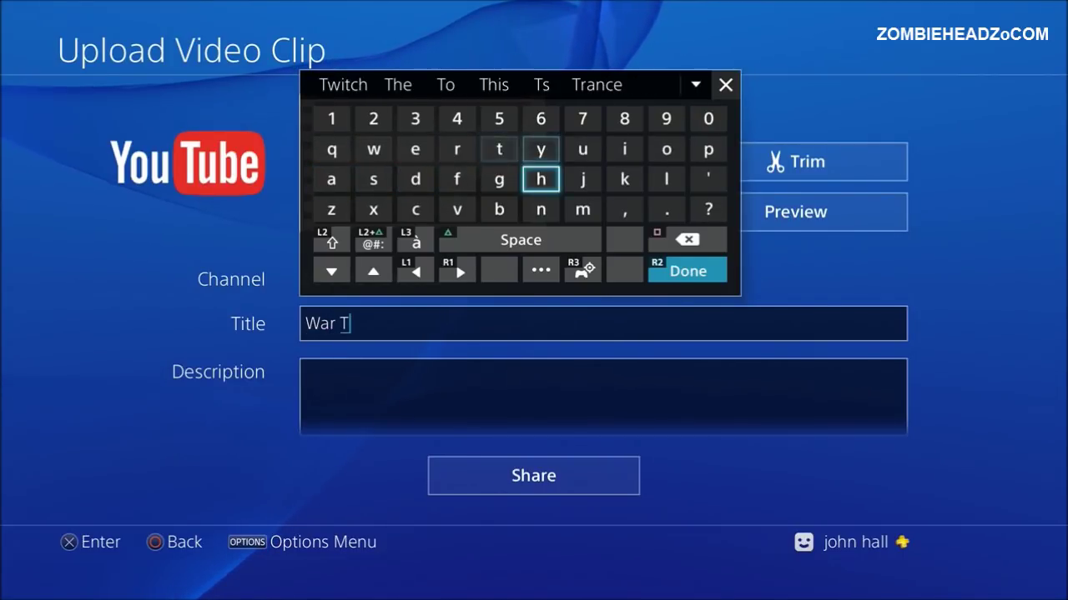
text(hun)
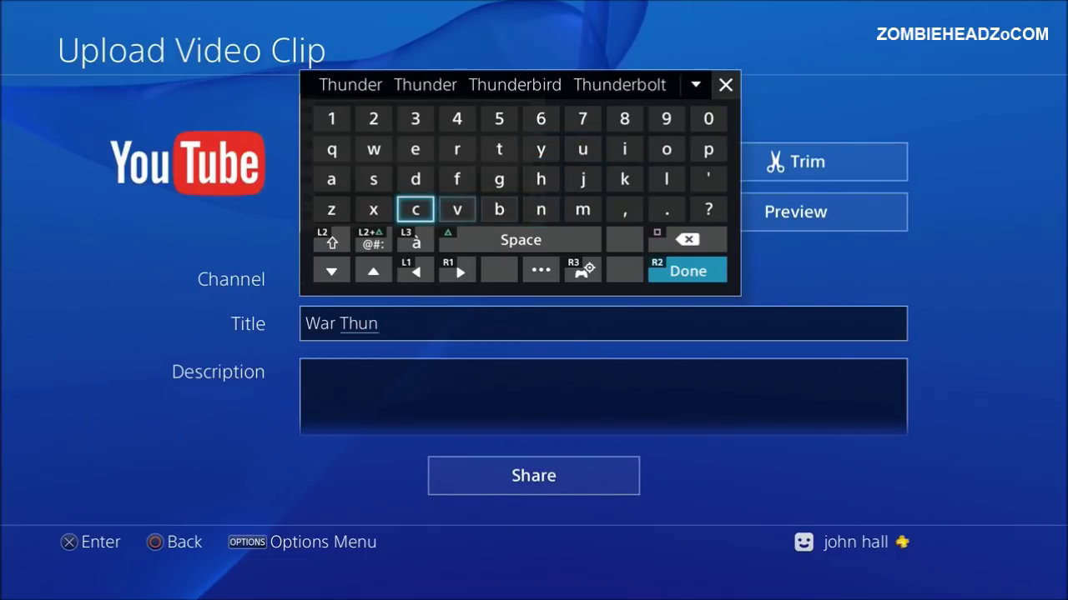
text(der )
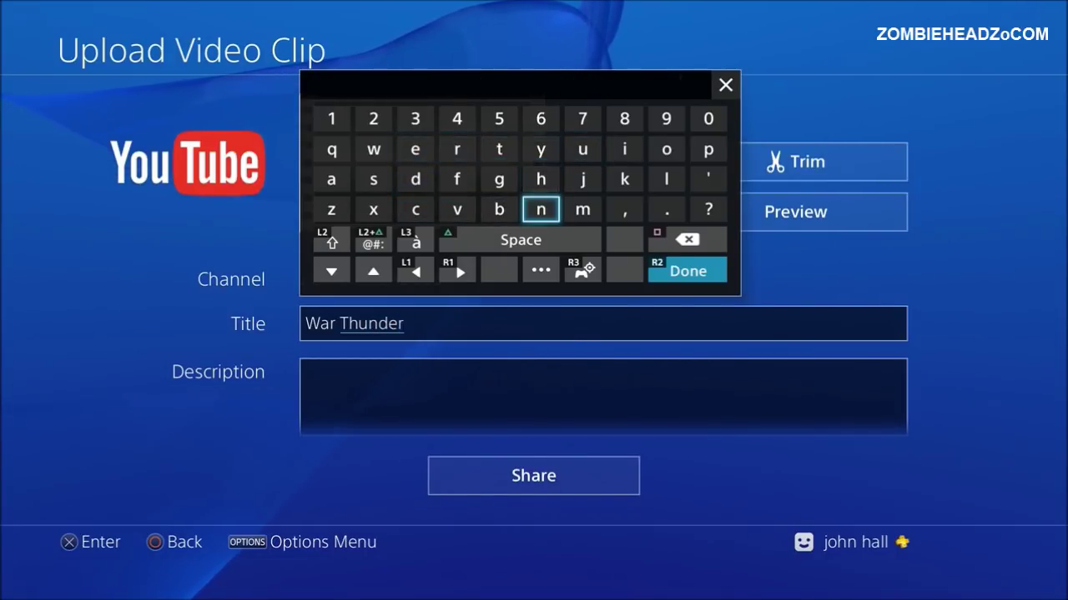
text(ni)
key(BackSpace)
text(o)
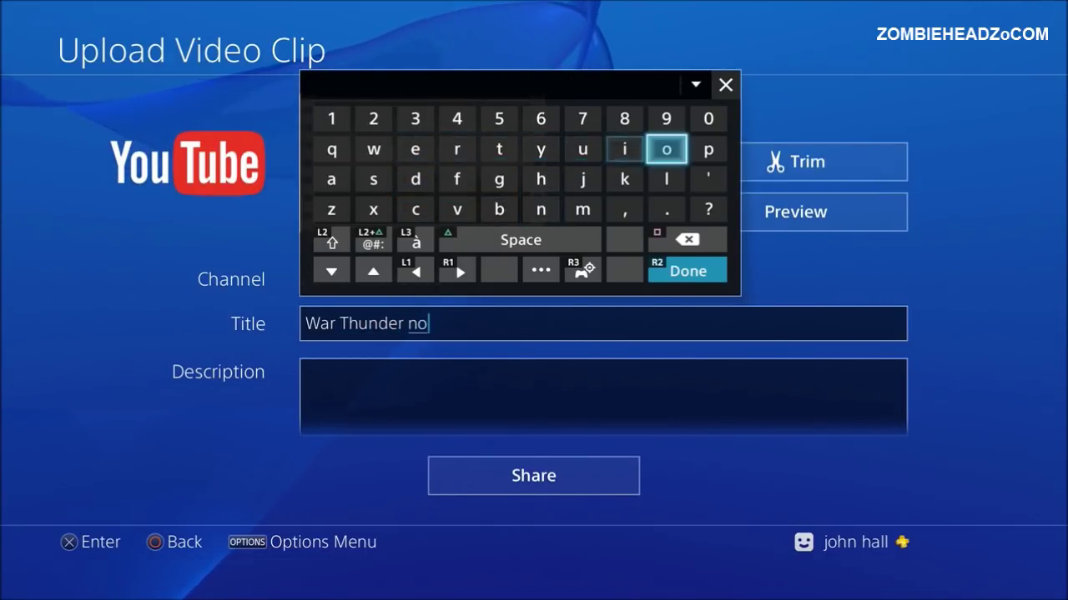
text(ob )
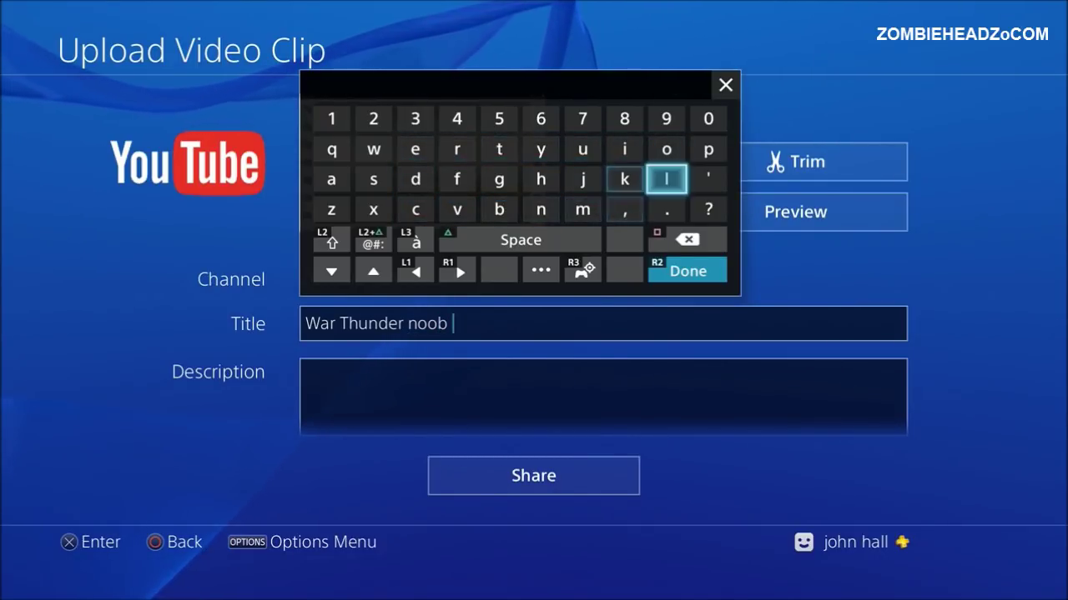
text(la)
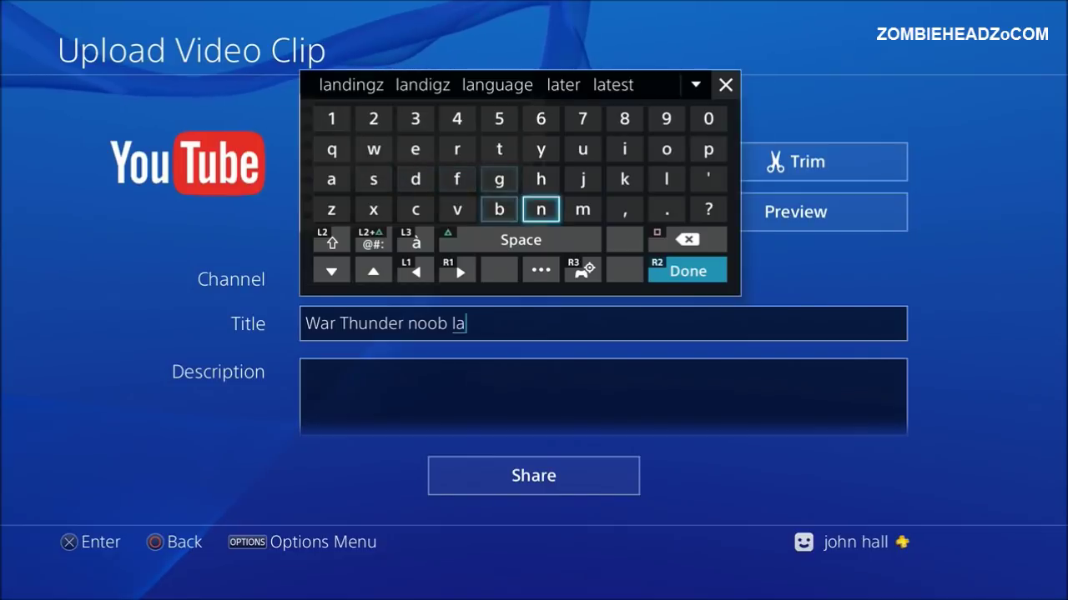
text(nd)
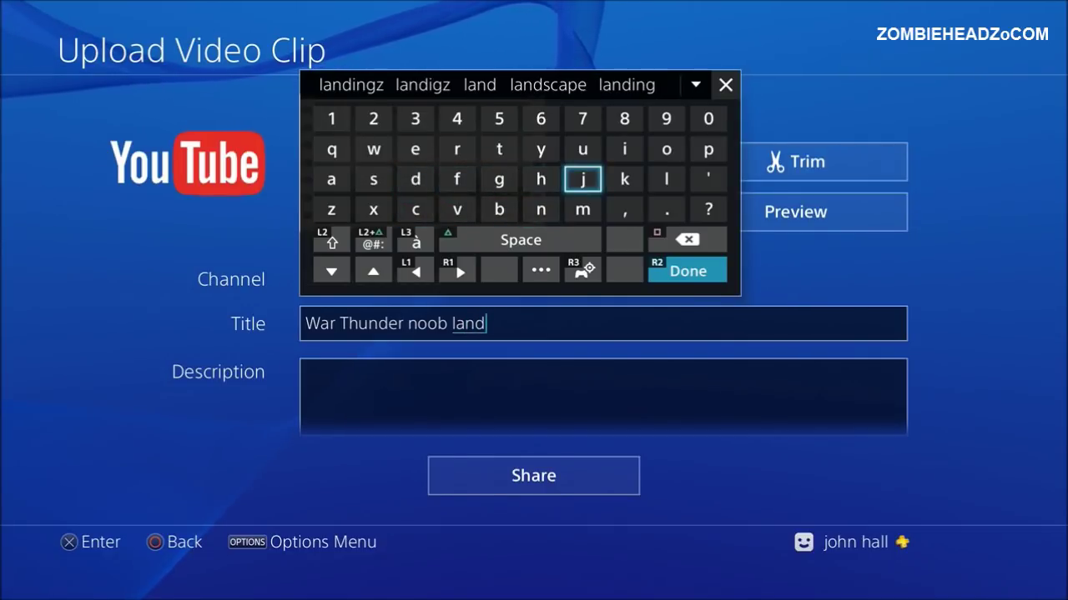
text(in)
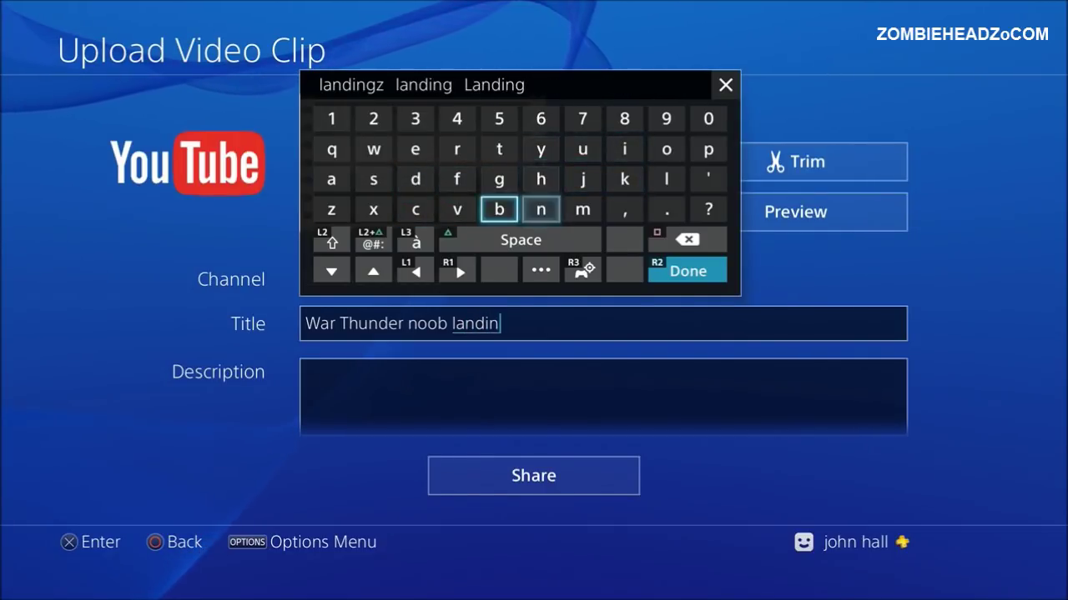
text(gs)
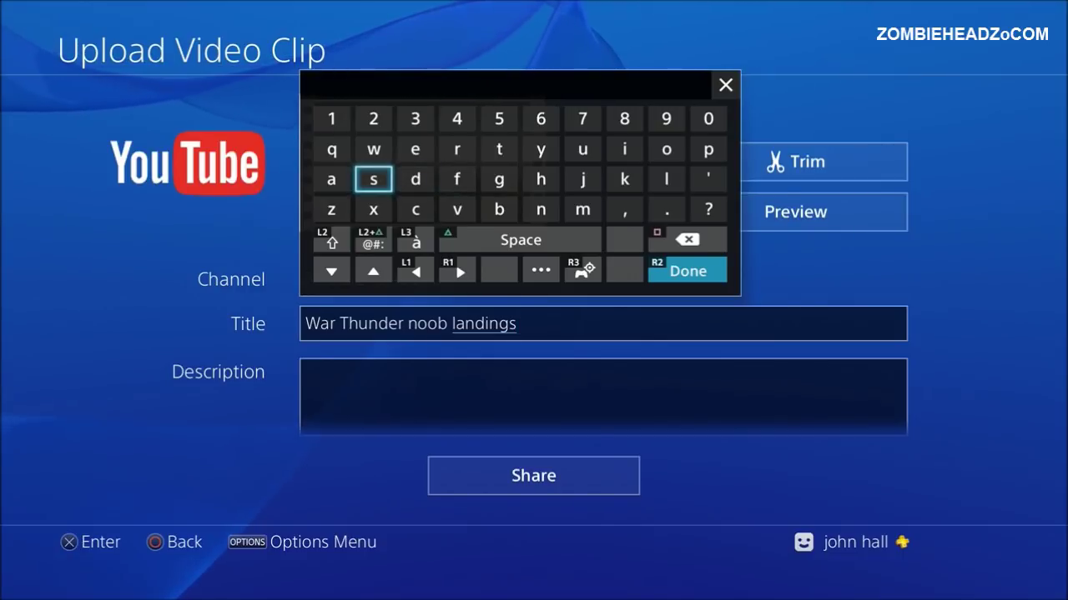
key(Down)
key(Down)
key(Down)
key(Down)
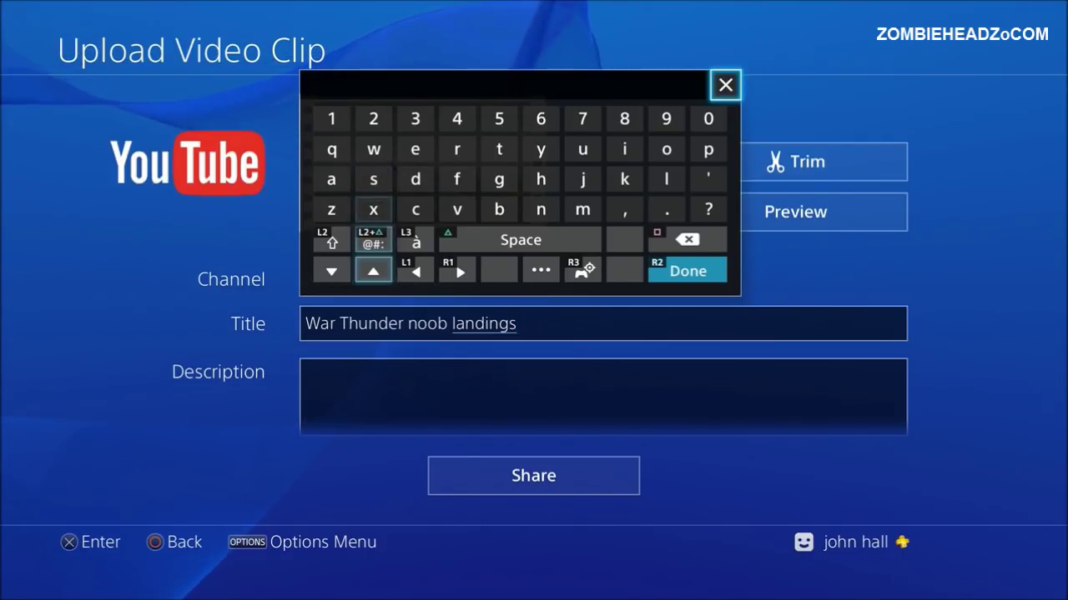
key(Return)
Enter "GG" as the description of the video upload
key(Down)
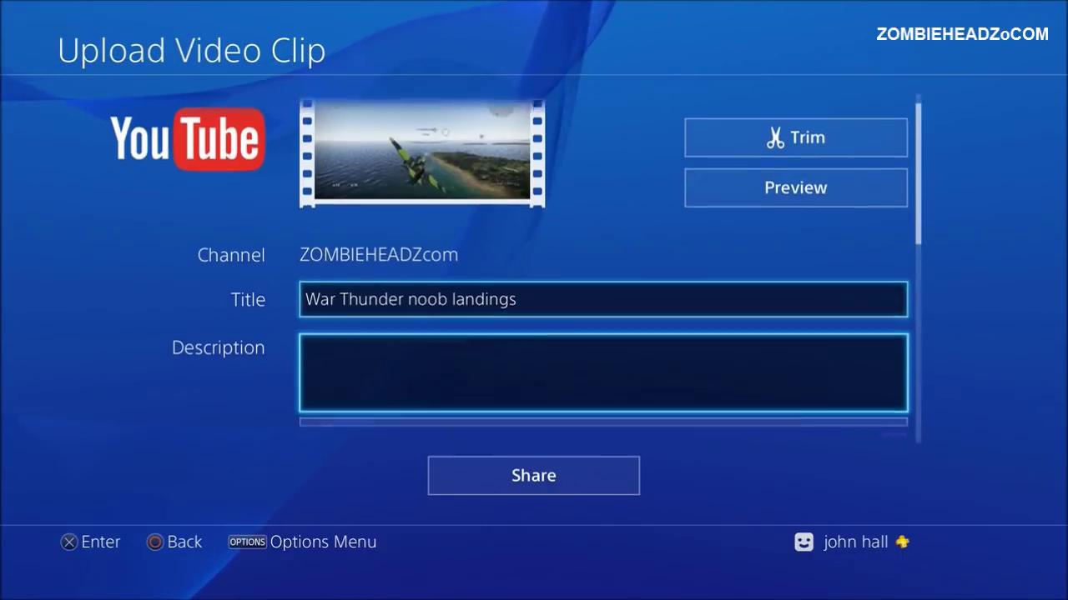
key(Return)
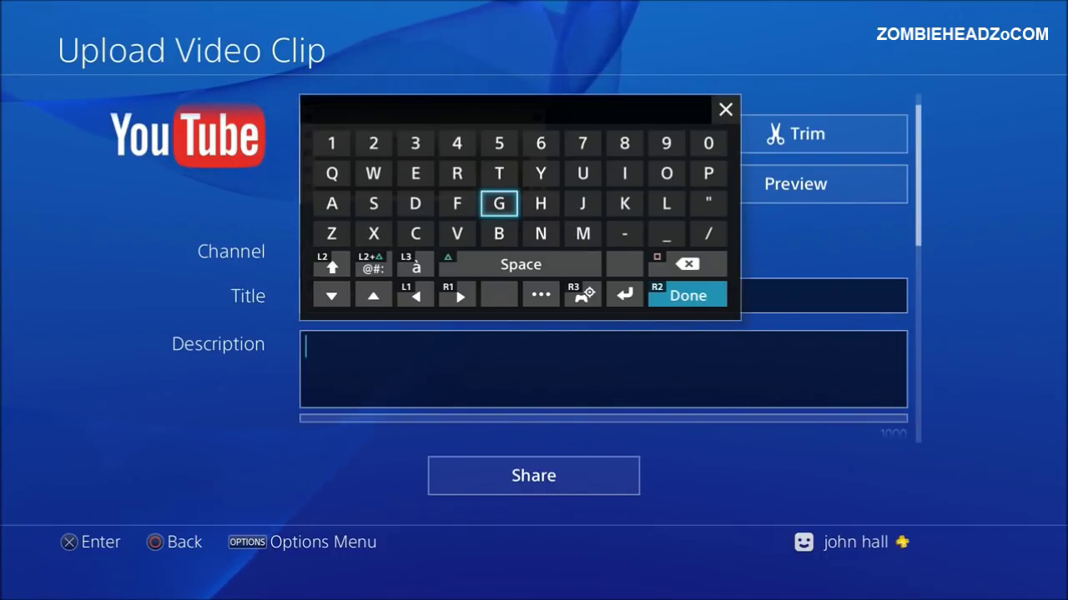
text(G)
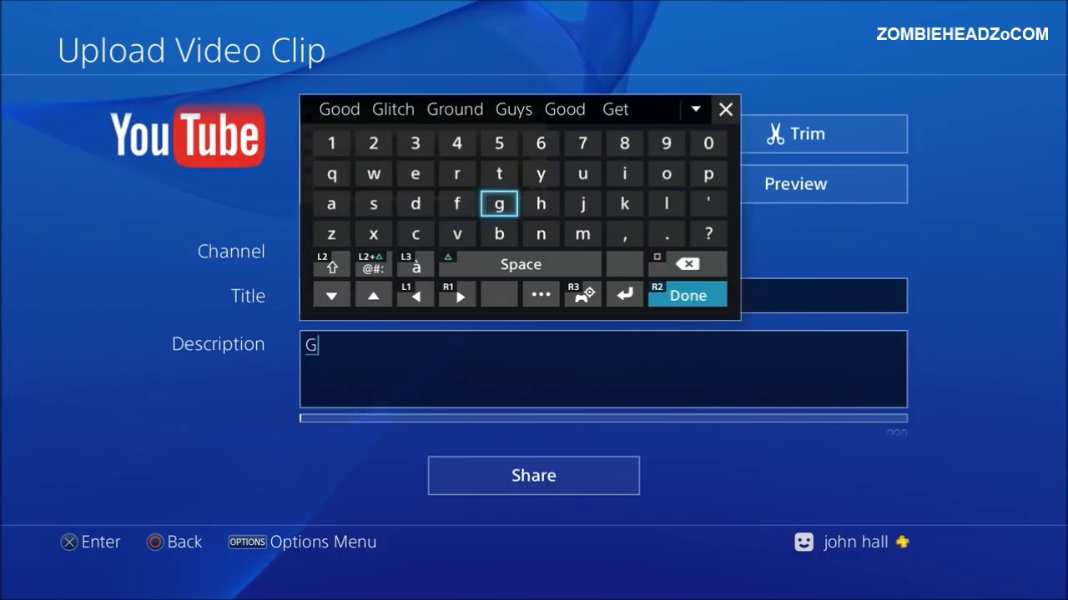
key(shift)
text(G)
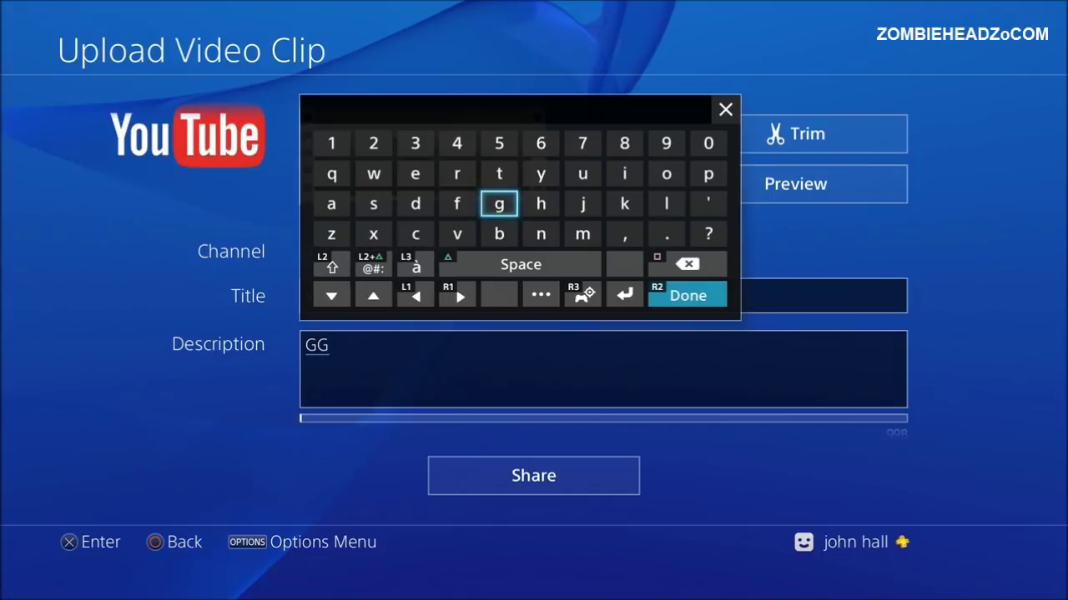
key(Right)
key(Right)
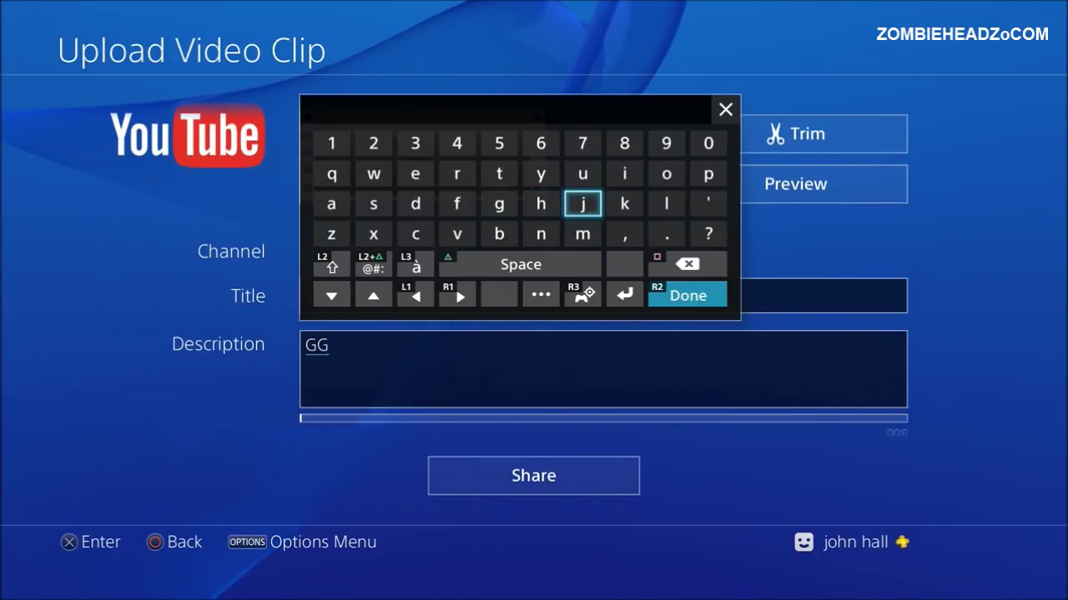
key(Escape)
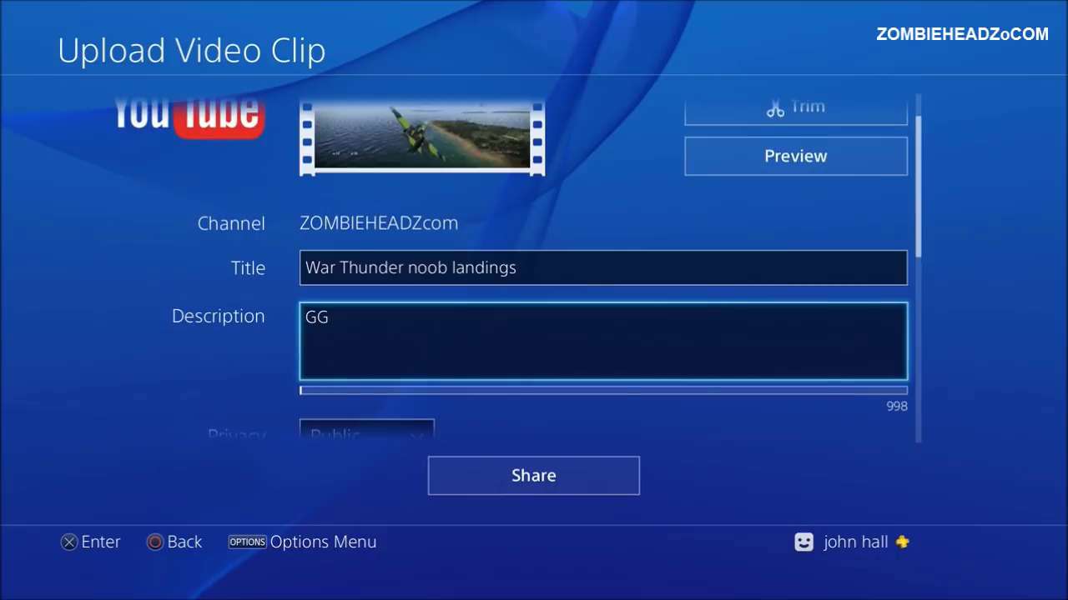
Enable posting the video link to Twitter, keeping Public privacy and the online ID included in the tags
key(Down)
key(Down)
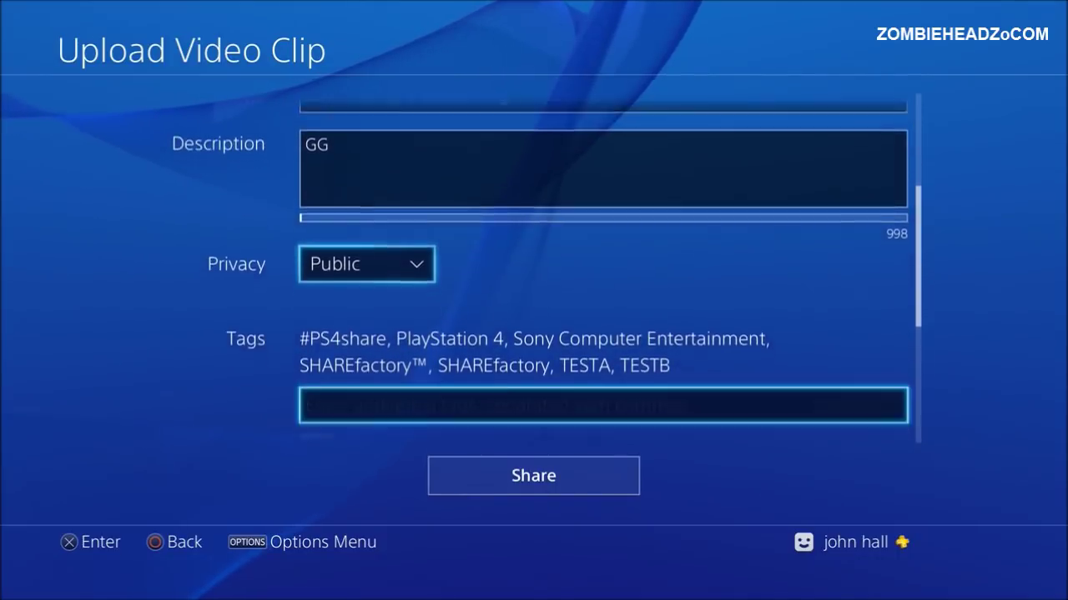
key(Down)
key(Up)
key(Up)
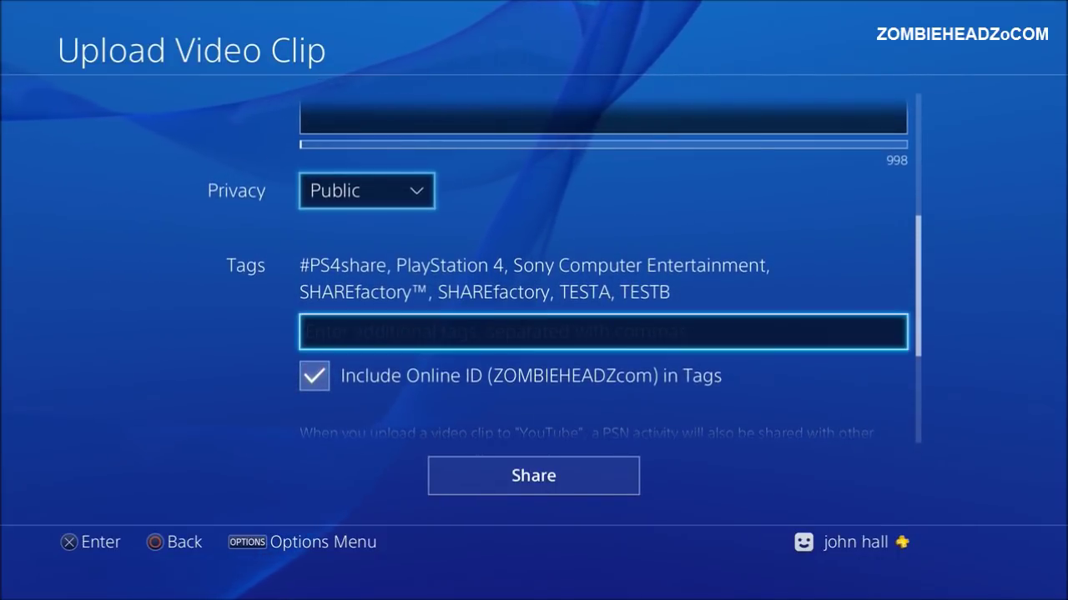
key(Down)
key(Down)
key(Up)
key(Down)
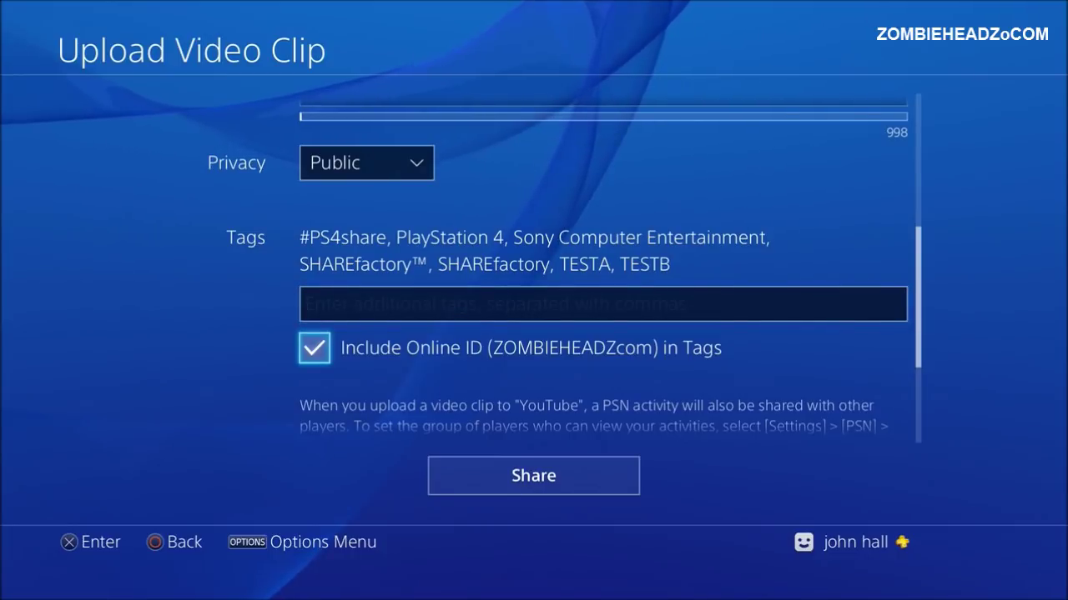
scroll(528, 251, down, 4)
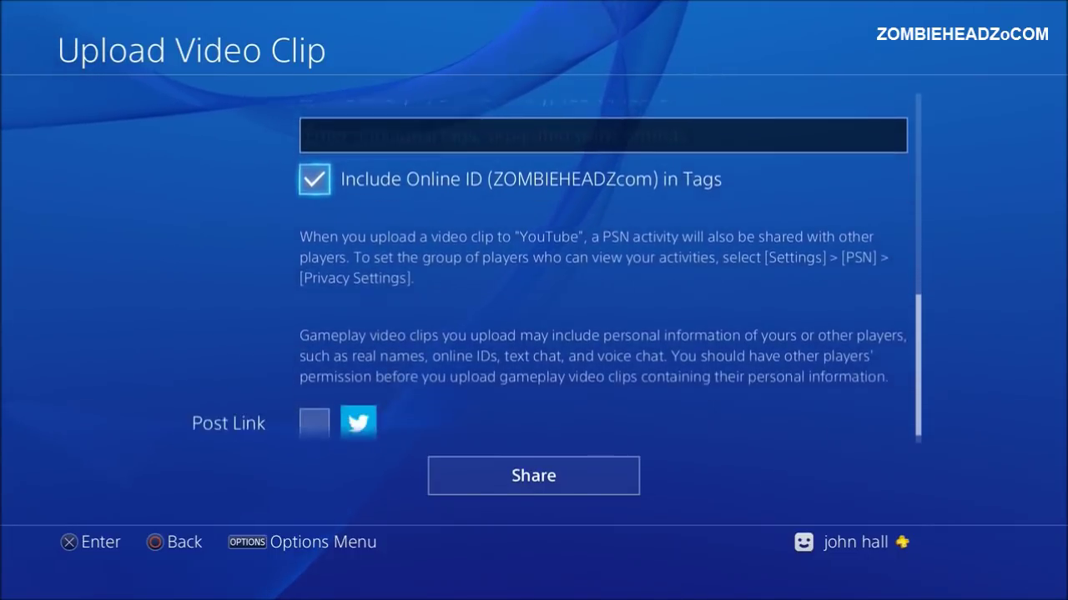
key(Down)
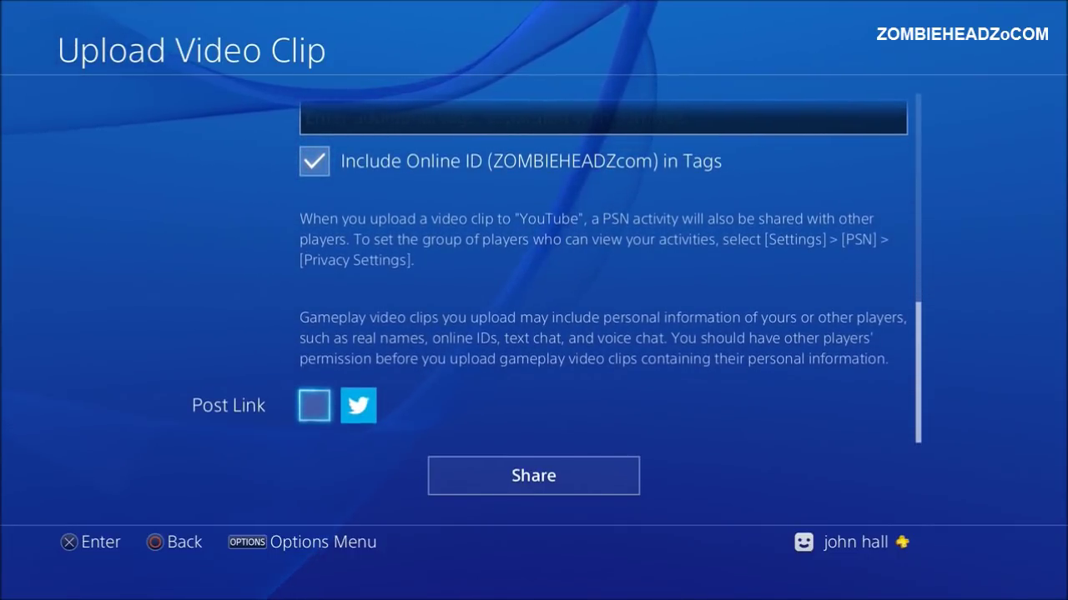
key(Return)
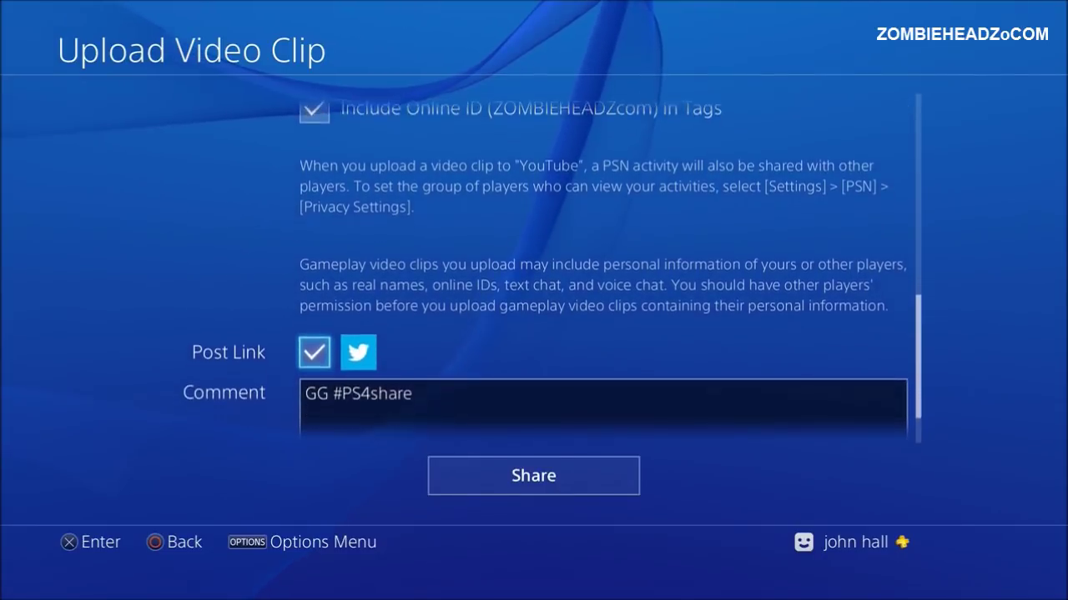
Replace the default comment of the Twitter post with "Noob lands at airport"
key(Down)
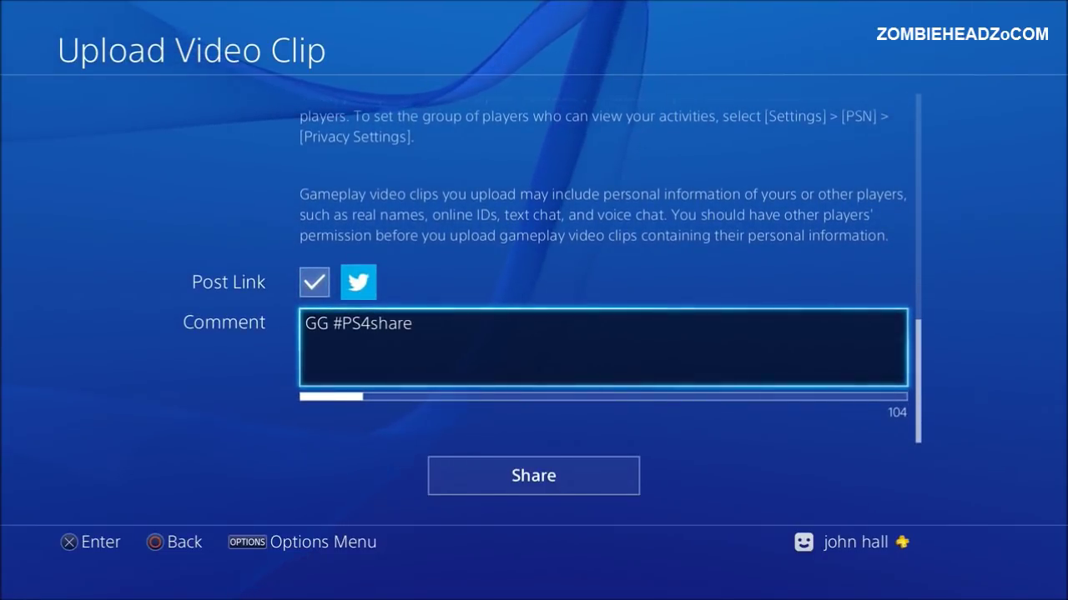
key(Return)
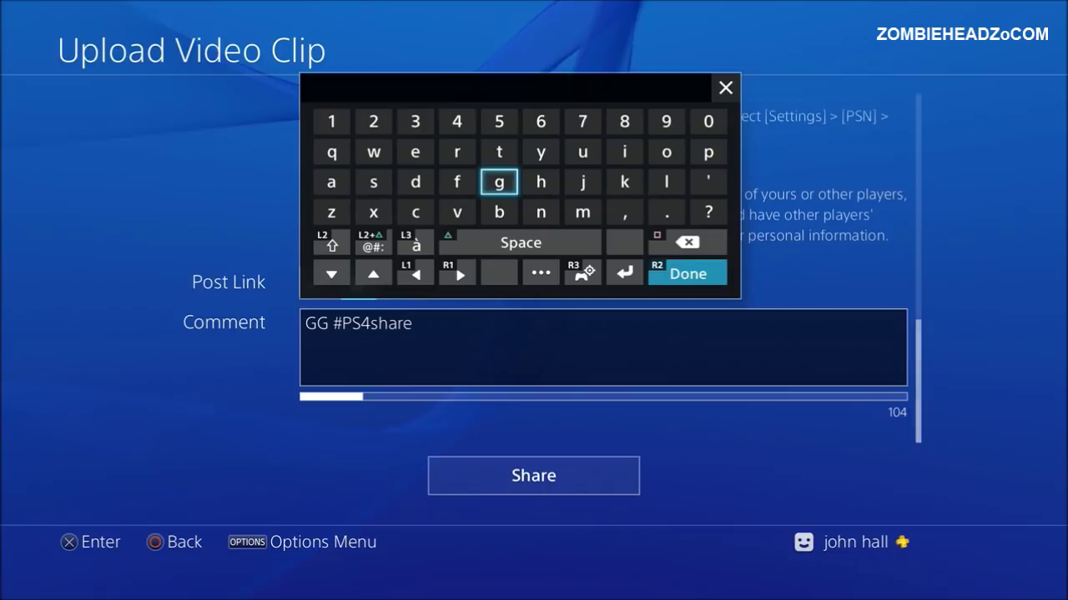
key(BackSpace)
key(BackSpace)
key(BackSpace)
key(BackSpace)
key(BackSpace)
key(BackSpace)
key(BackSpace)
key(BackSpace)
key(BackSpace)
key(BackSpace)
key(BackSpace)
key(BackSpace)
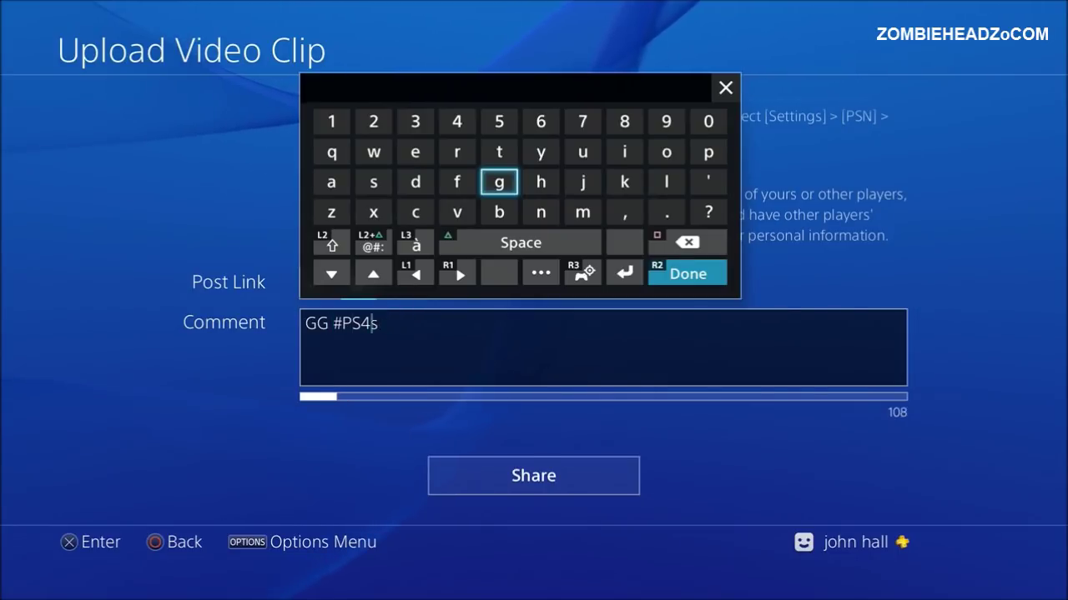
key(shift)
key(Down)
text(Noo)
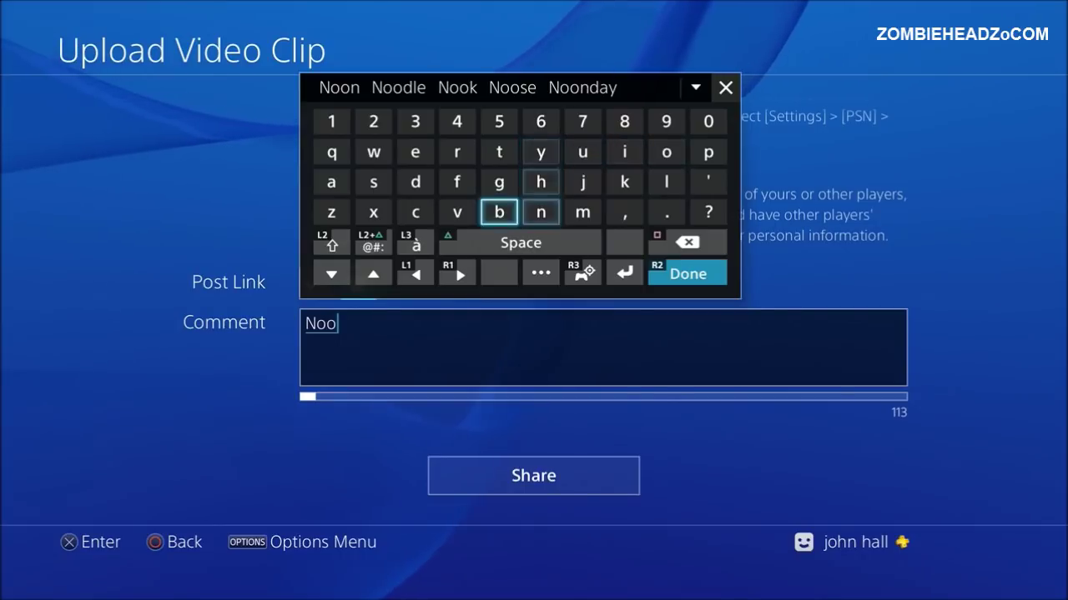
text(b l)
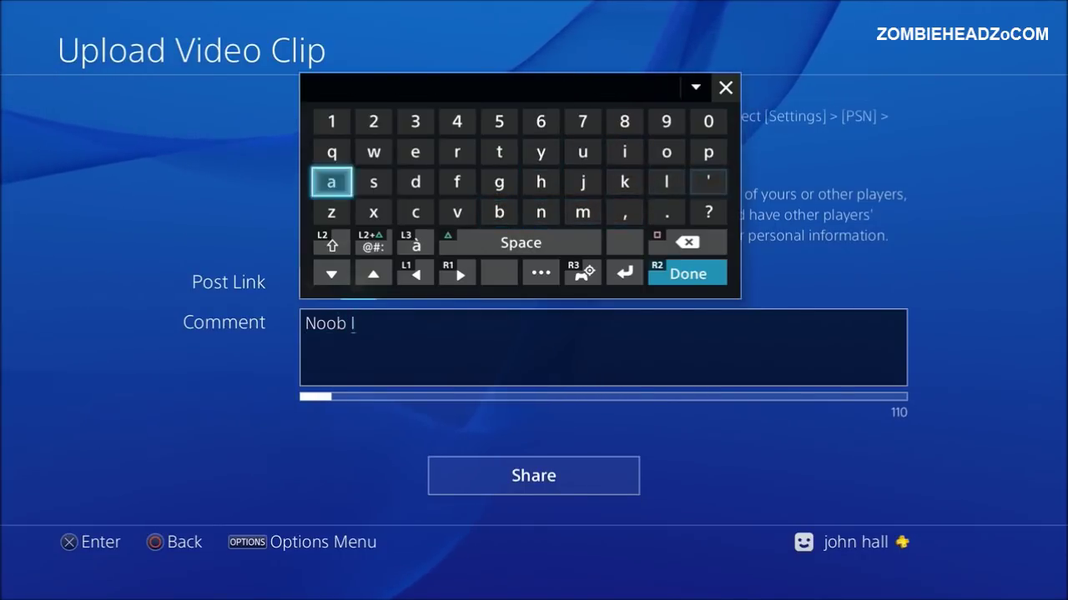
text(ands)
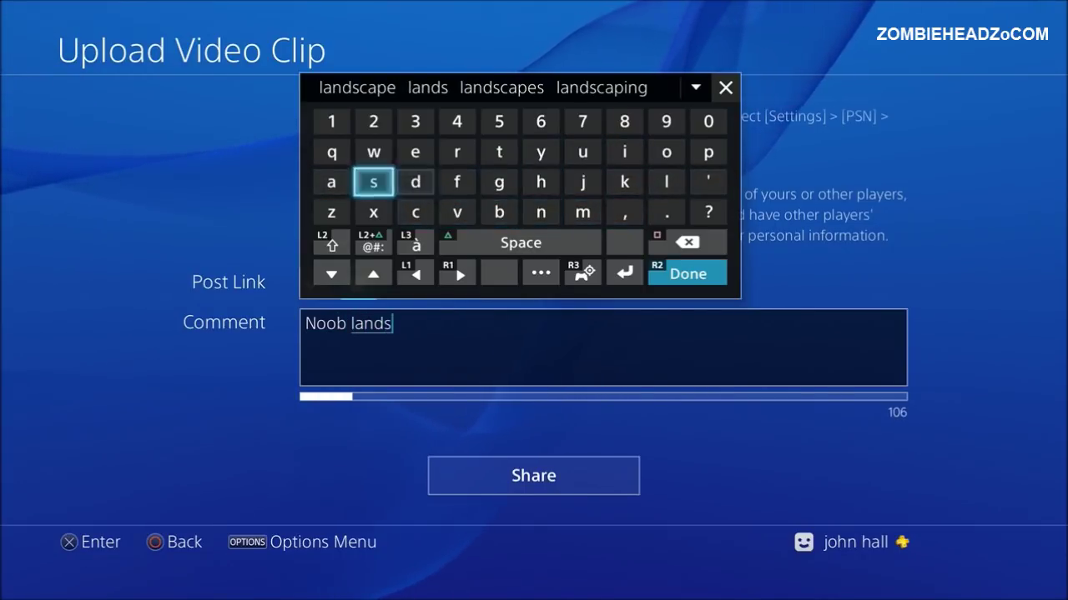
text( at a)
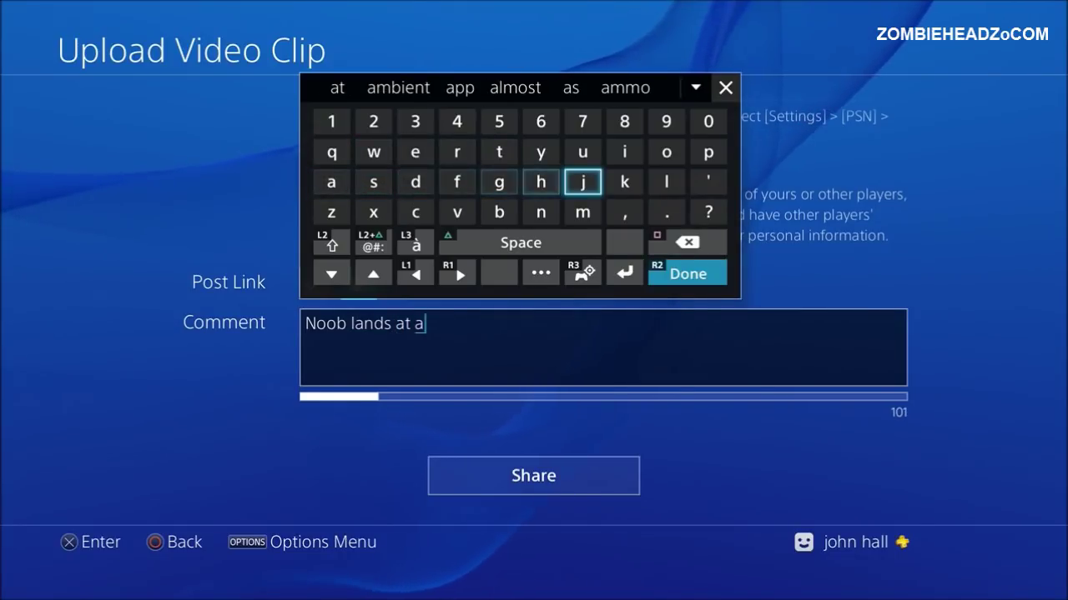
text(ir)
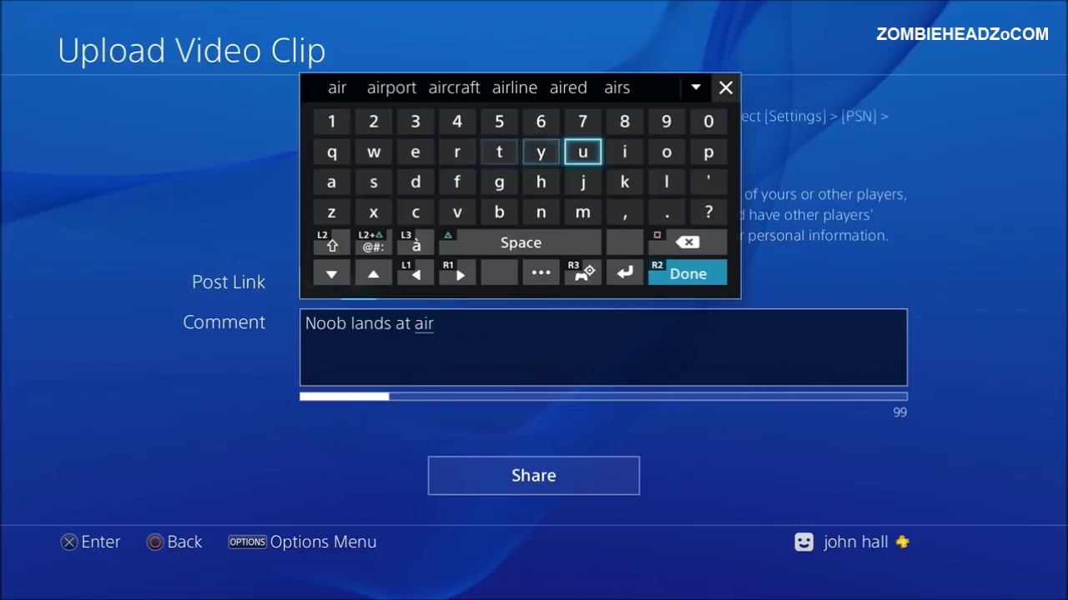
text(port)
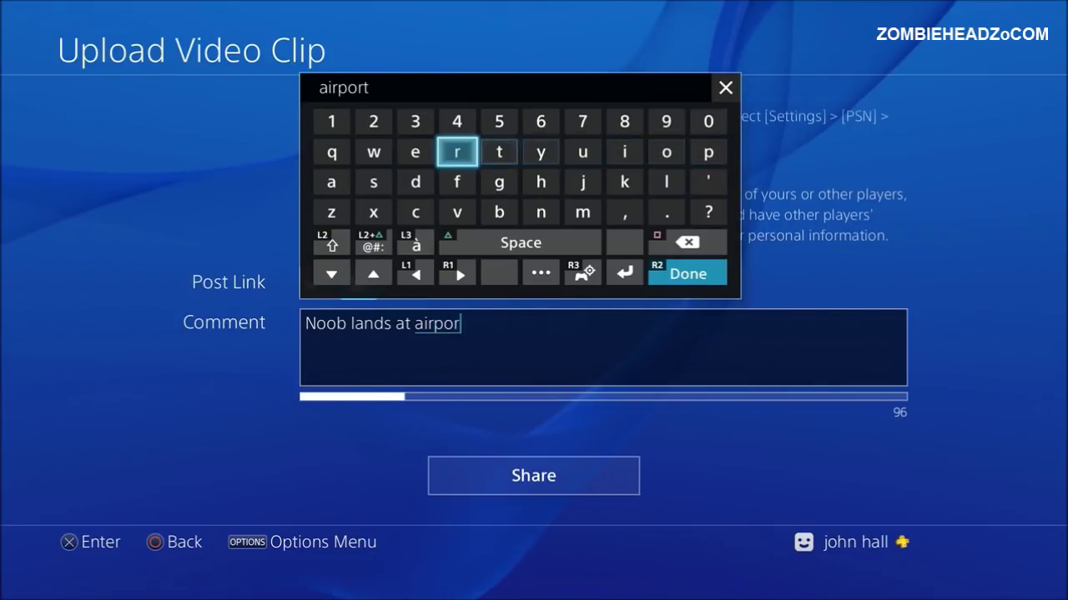
key(Down)
key(Right)
key(Right)
key(Right)
key(Right)
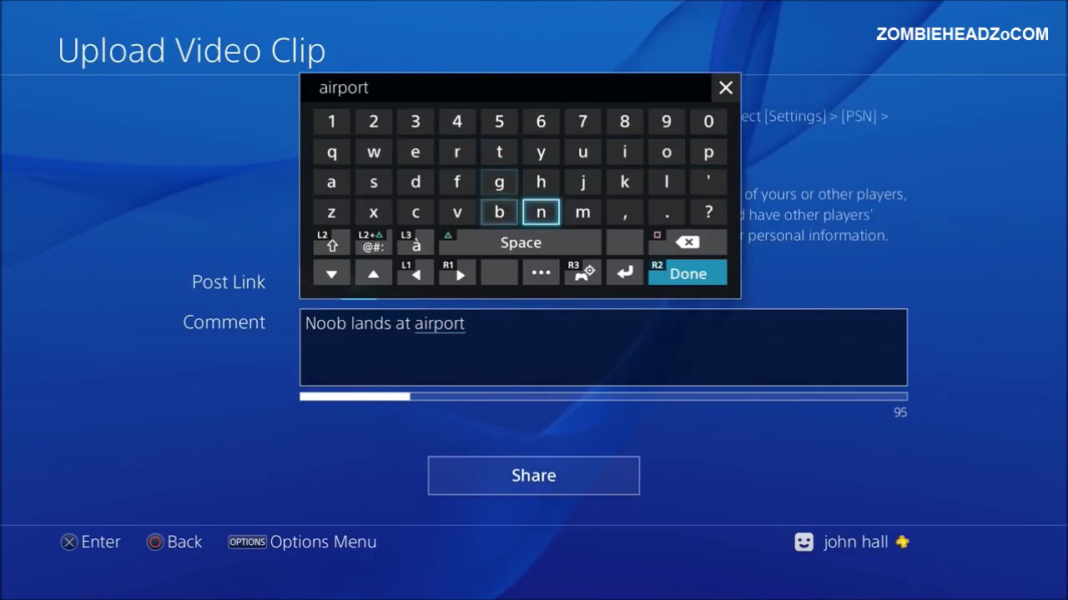
key(Down)
key(Down)
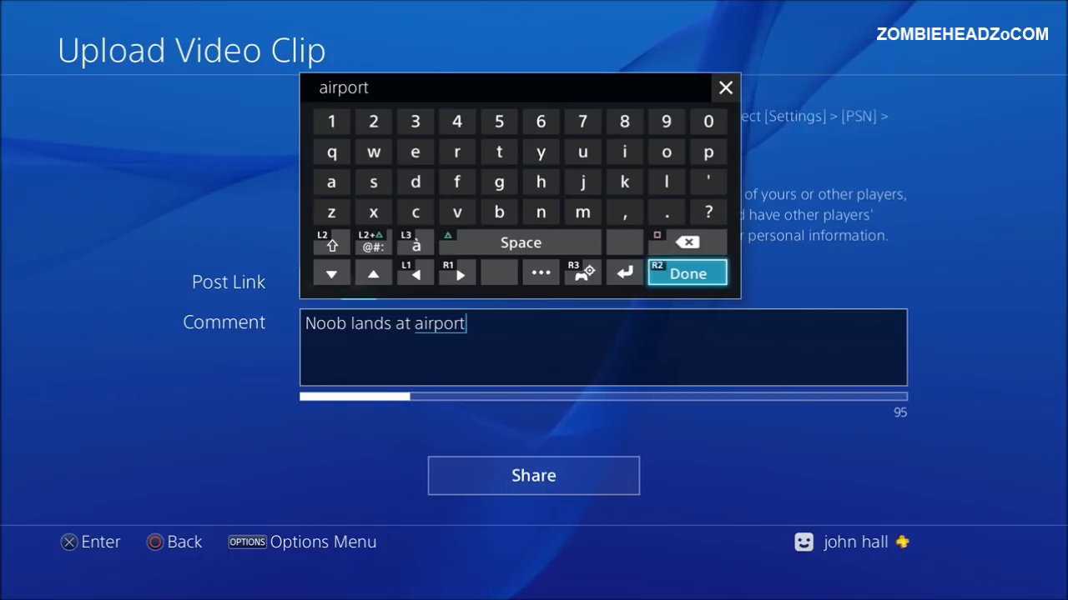
key(Return)
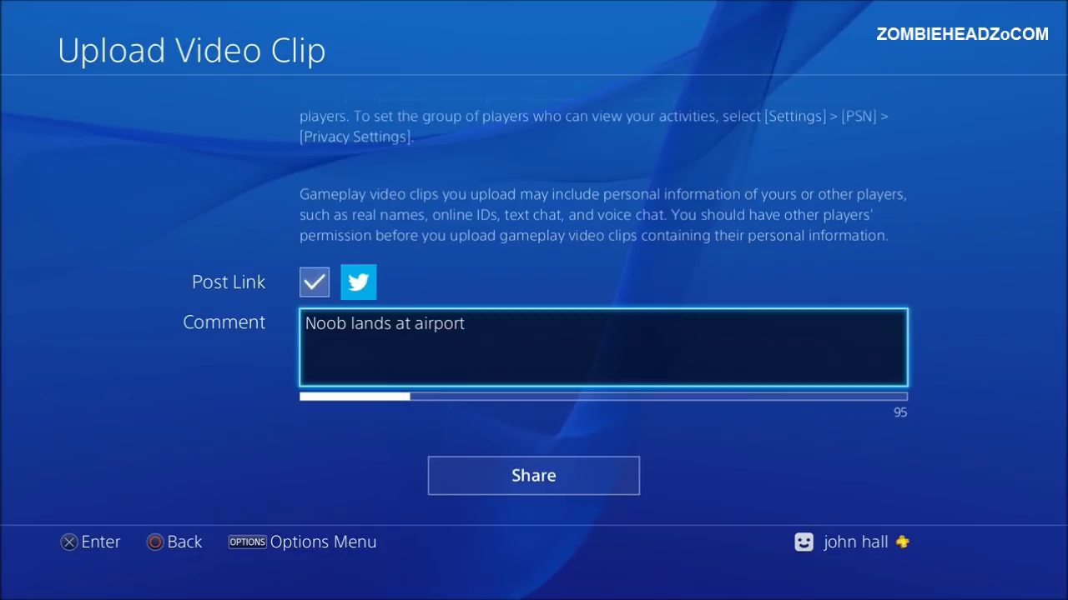
key(Down)
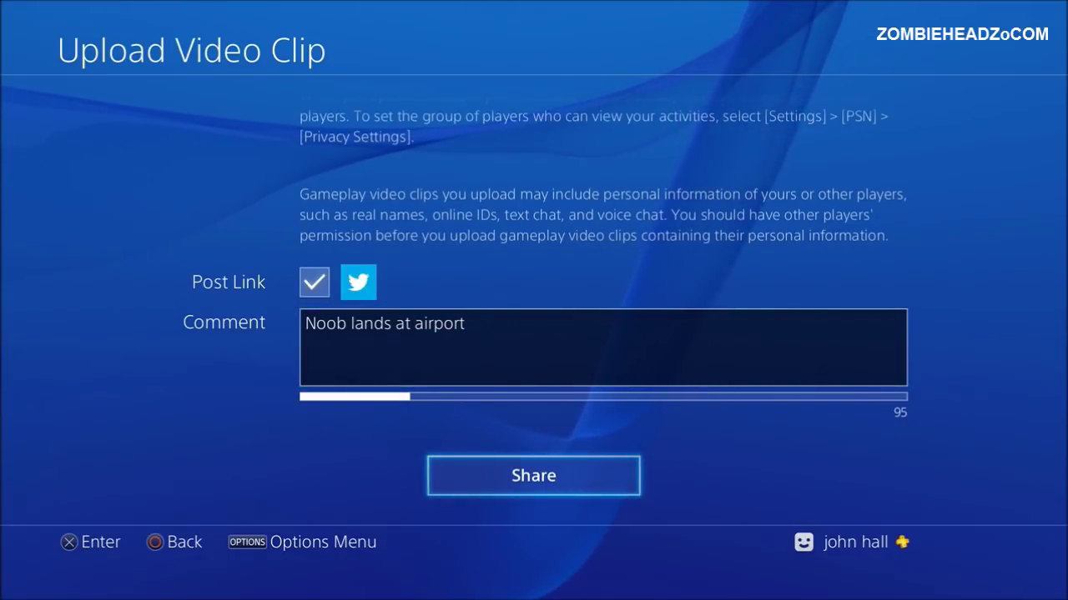